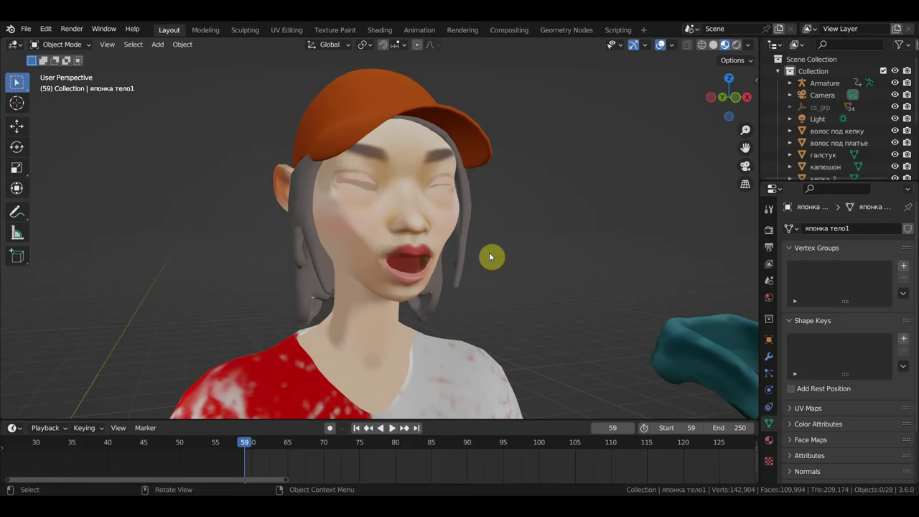
- Orbit in close on the girl's face, select her body mesh, and switch to Shading
{"action": "scroll", "coordinate": [489, 253], "scroll_direction": "up", "scroll_amount": 2}
{"action": "mouse_move", "coordinate": [485, 254]}
{"action": "middle_mouse_down"}
{"action": "mouse_move", "coordinate": [527, 247]}
{"action": "mouse_move", "coordinate": [447, 254]}
{"action": "mouse_move", "coordinate": [411, 243]}
{"action": "mouse_move", "coordinate": [513, 255]}
{"action": "middle_mouse_up"}
{"action": "scroll", "coordinate": [523, 208], "scroll_direction": "down", "scroll_amount": 1}
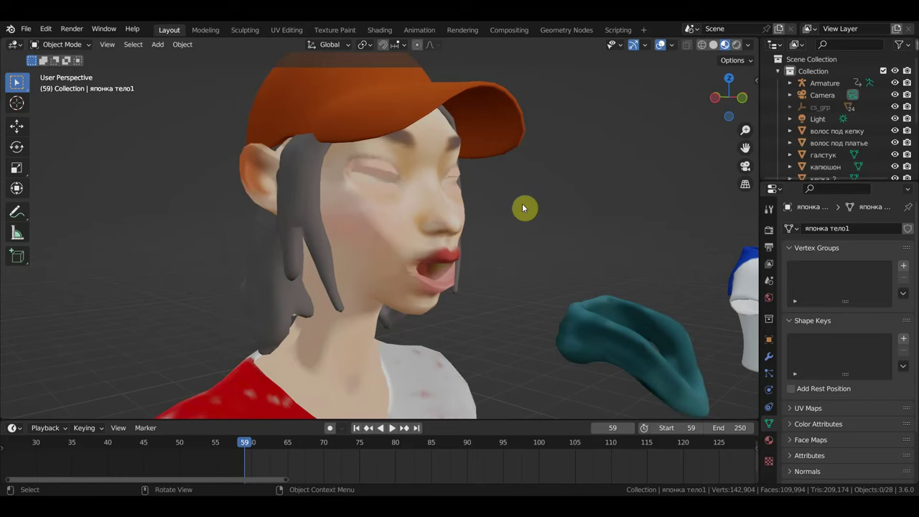
{"action": "left_click", "coordinate": [367, 214]}
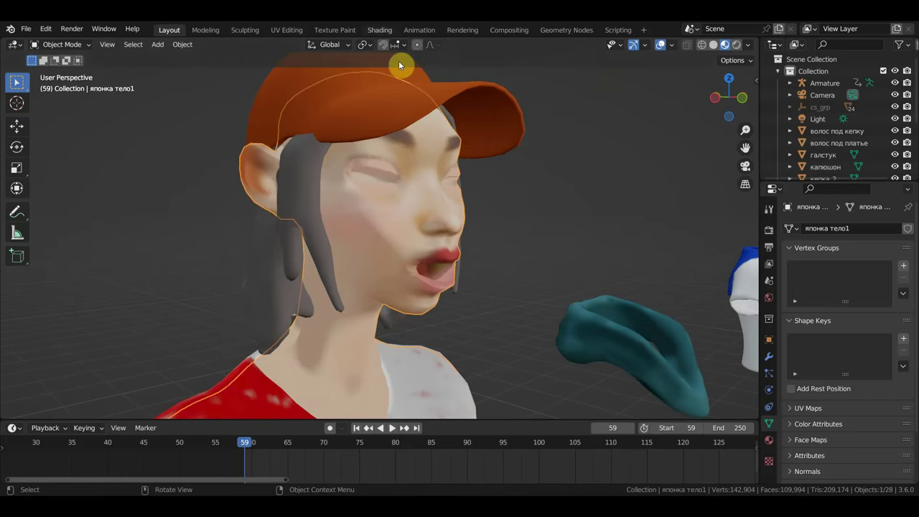
{"action": "left_click", "coordinate": [380, 29]}
- Move the SPEC texture's Color link off the Principled BSDF Specular input
{"action": "scroll", "coordinate": [477, 312], "scroll_direction": "down", "scroll_amount": 2}
{"action": "middle_click_drag", "start_coordinate": [503, 376], "coordinate": [400, 446]}
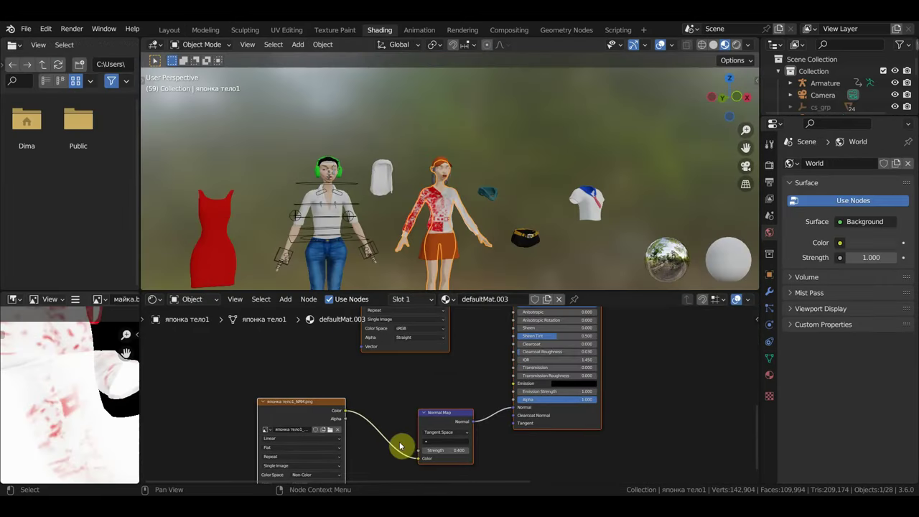
{"action": "scroll", "coordinate": [311, 427], "scroll_direction": "down", "scroll_amount": 1}
{"action": "scroll", "coordinate": [443, 386], "scroll_direction": "down", "scroll_amount": 1}
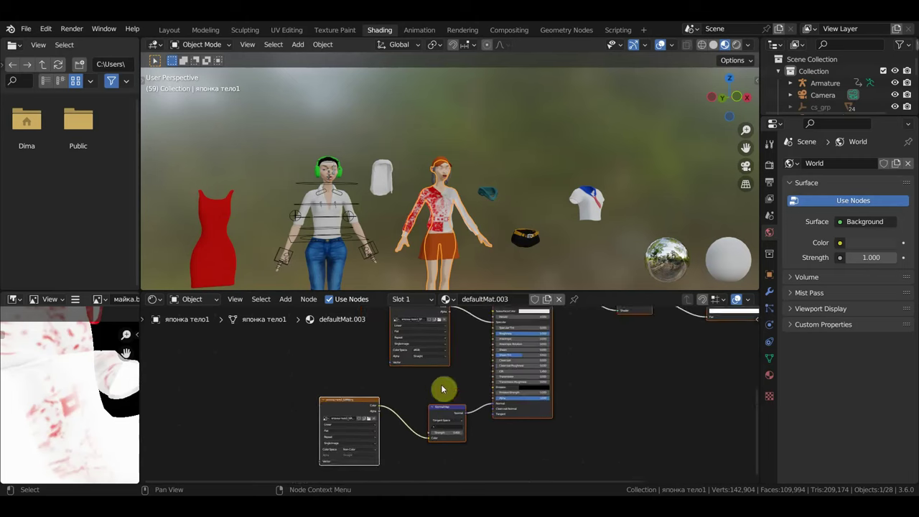
{"action": "middle_click_drag", "start_coordinate": [443, 386], "coordinate": [399, 455]}
{"action": "scroll", "coordinate": [410, 441], "scroll_direction": "up", "scroll_amount": 2}
{"action": "scroll", "coordinate": [430, 413], "scroll_direction": "up", "scroll_amount": 1}
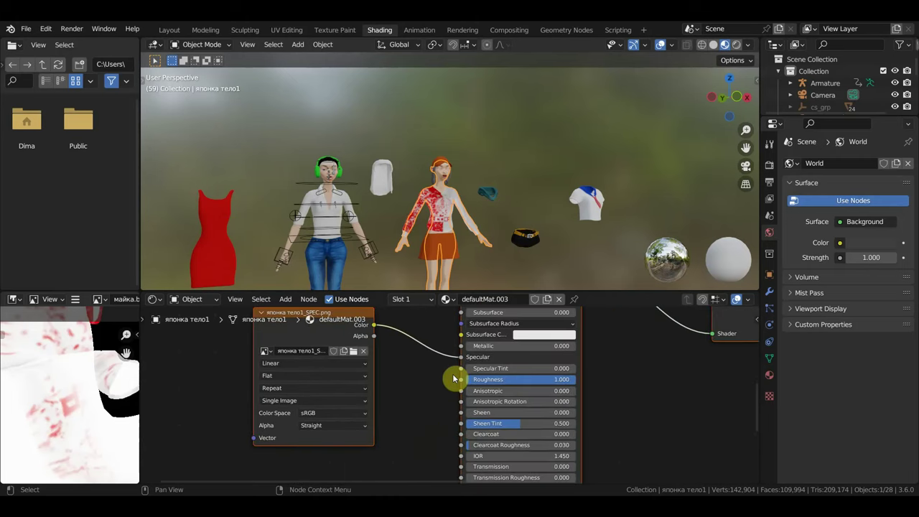
{"action": "mouse_move", "coordinate": [460, 358]}
{"action": "left_mouse_down"}
{"action": "mouse_move", "coordinate": [451, 374]}
{"action": "mouse_move", "coordinate": [461, 379]}
{"action": "left_mouse_up"}
- Reconnect the SPEC texture's Color output to the Principled BSDF Roughness socket
{"action": "scroll", "coordinate": [487, 242], "scroll_direction": "up", "scroll_amount": 5}
{"action": "scroll", "coordinate": [486, 244], "scroll_direction": "up", "scroll_amount": 4}
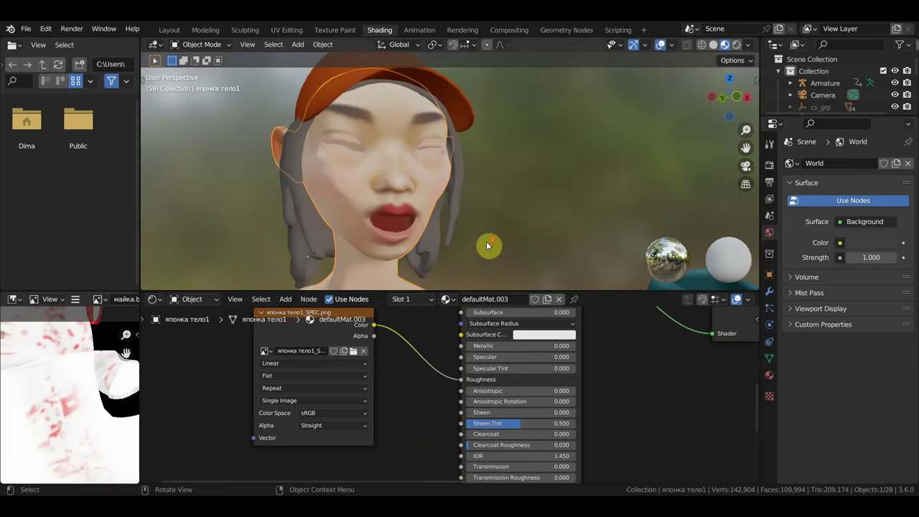
{"action": "middle_click_drag", "start_coordinate": [505, 233], "coordinate": [538, 224]}
{"action": "left_click_drag", "start_coordinate": [460, 379], "coordinate": [445, 378]}
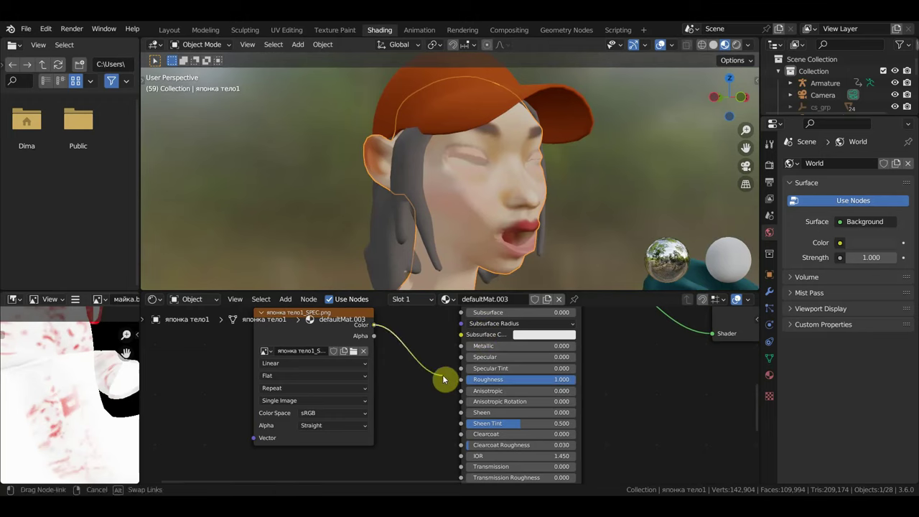
{"action": "middle_click_drag", "start_coordinate": [538, 261], "coordinate": [529, 263]}
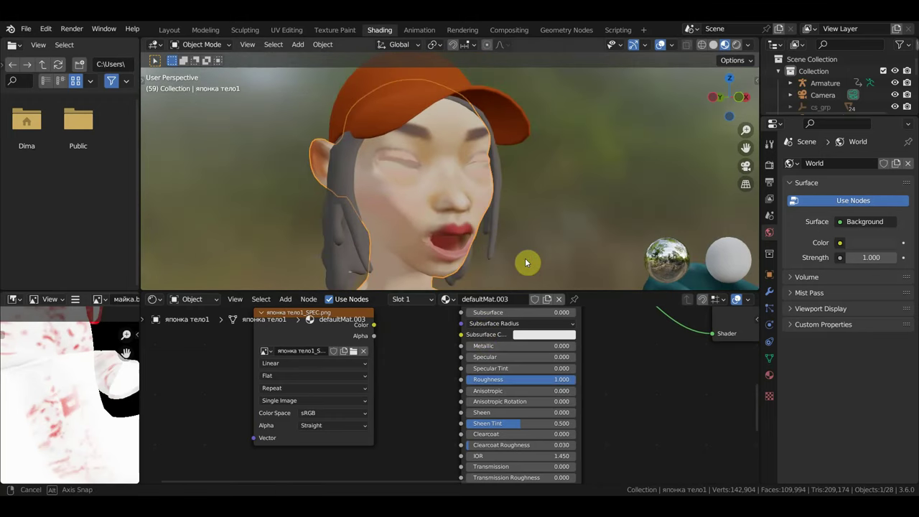
{"action": "left_click_drag", "start_coordinate": [375, 327], "coordinate": [467, 386]}
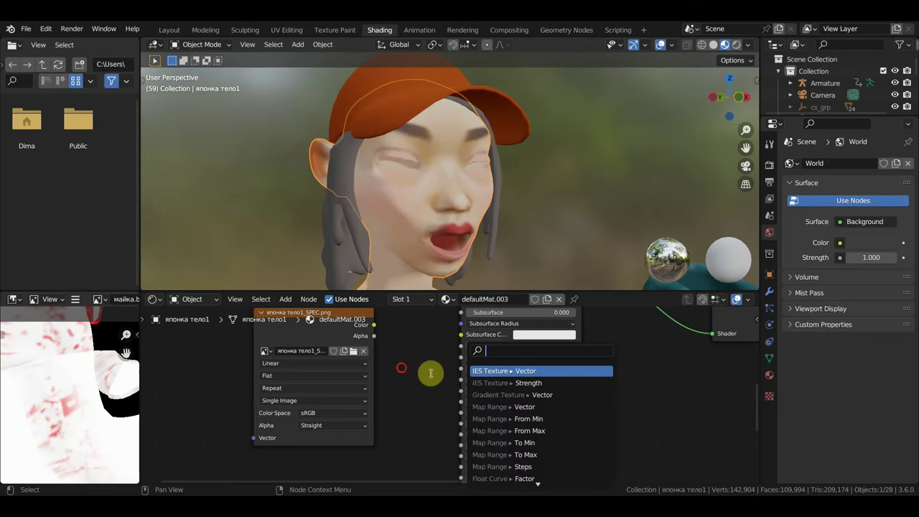
{"action": "left_click_drag", "start_coordinate": [375, 327], "coordinate": [461, 383]}
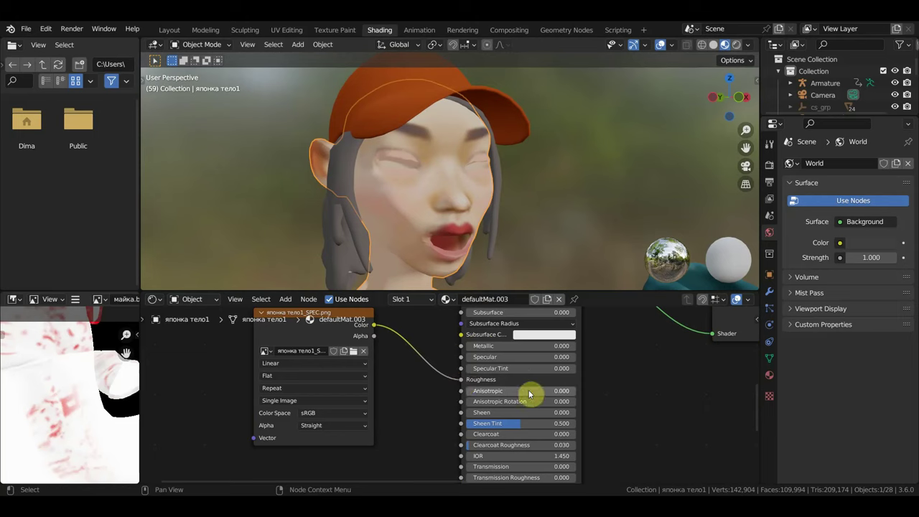
- Pan along the body node tree to inspect the Shader to RGB and Color Ramp nodes
{"action": "scroll", "coordinate": [611, 421], "scroll_direction": "down", "scroll_amount": 2}
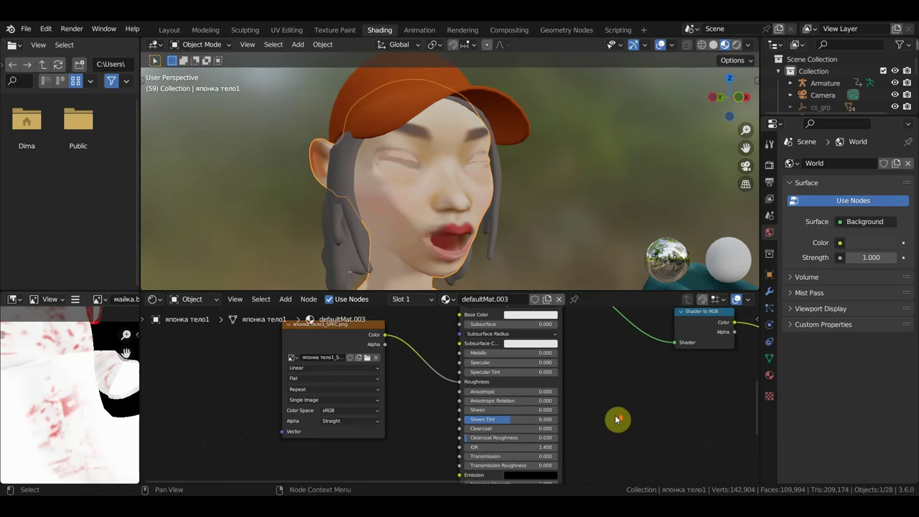
{"action": "mouse_move", "coordinate": [615, 421]}
{"action": "middle_mouse_down"}
{"action": "mouse_move", "coordinate": [531, 466]}
{"action": "mouse_move", "coordinate": [396, 453]}
{"action": "middle_mouse_up"}
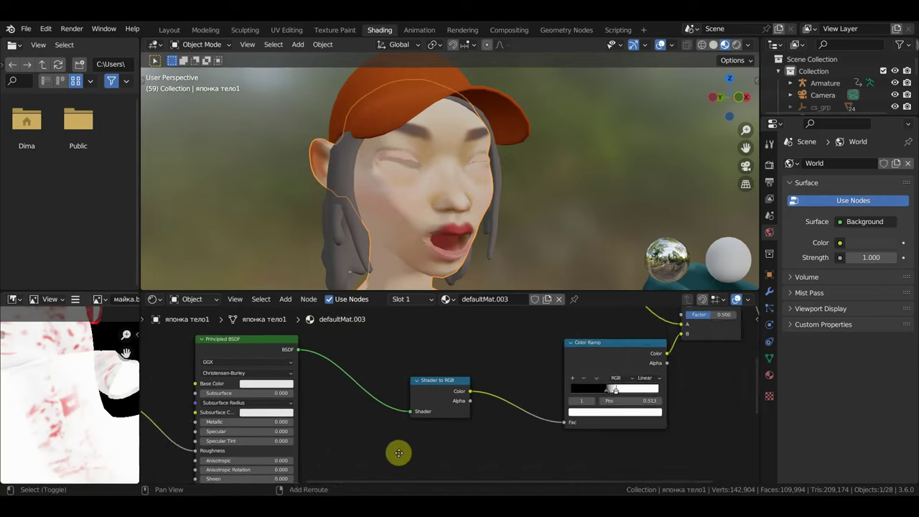
{"action": "scroll", "coordinate": [431, 451], "scroll_direction": "up", "scroll_amount": 2}
{"action": "scroll", "coordinate": [457, 450], "scroll_direction": "up", "scroll_amount": 2}
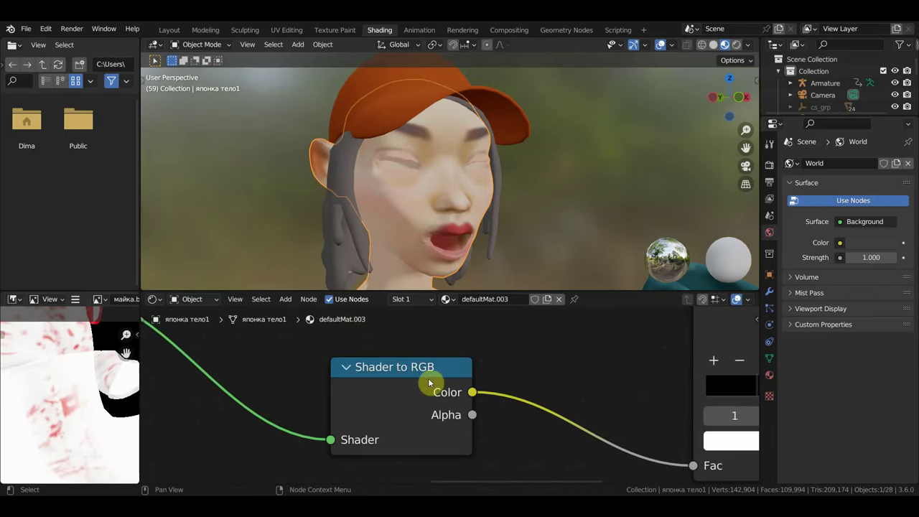
{"action": "scroll", "coordinate": [517, 380], "scroll_direction": "down", "scroll_amount": 2}
{"action": "scroll", "coordinate": [538, 375], "scroll_direction": "down", "scroll_amount": 2}
{"action": "middle_click_drag", "start_coordinate": [538, 376], "coordinate": [465, 397]}
{"action": "scroll", "coordinate": [465, 397], "scroll_direction": "up", "scroll_amount": 2}
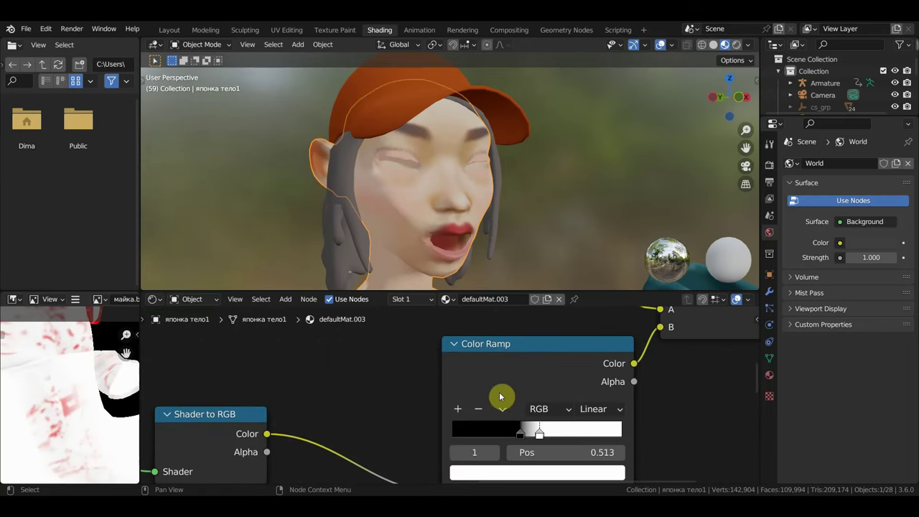
{"action": "scroll", "coordinate": [593, 361], "scroll_direction": "down", "scroll_amount": 3}
- Bring the Image Texture, Multiply and Material Output nodes into view and centre them
{"action": "middle_click_drag", "start_coordinate": [648, 382], "coordinate": [615, 444]}
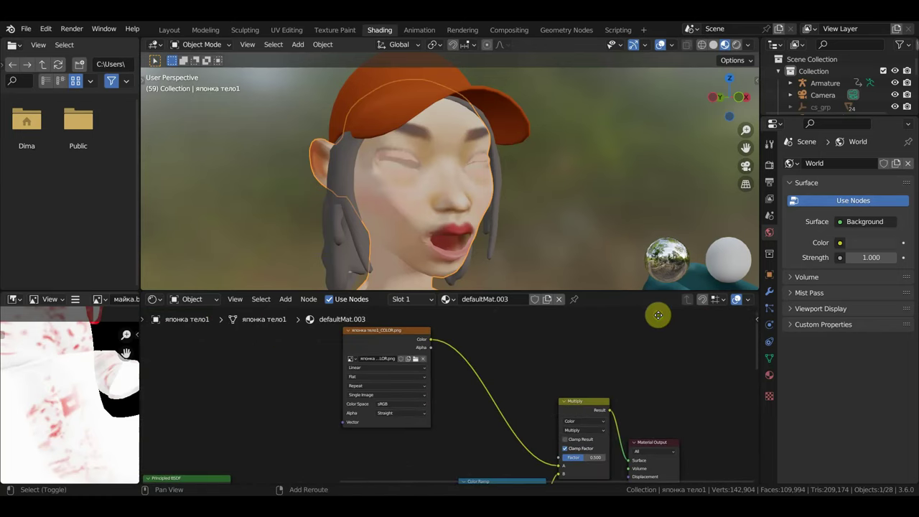
{"action": "scroll", "coordinate": [428, 422], "scroll_direction": "up", "scroll_amount": 1}
{"action": "scroll", "coordinate": [431, 407], "scroll_direction": "down", "scroll_amount": 1}
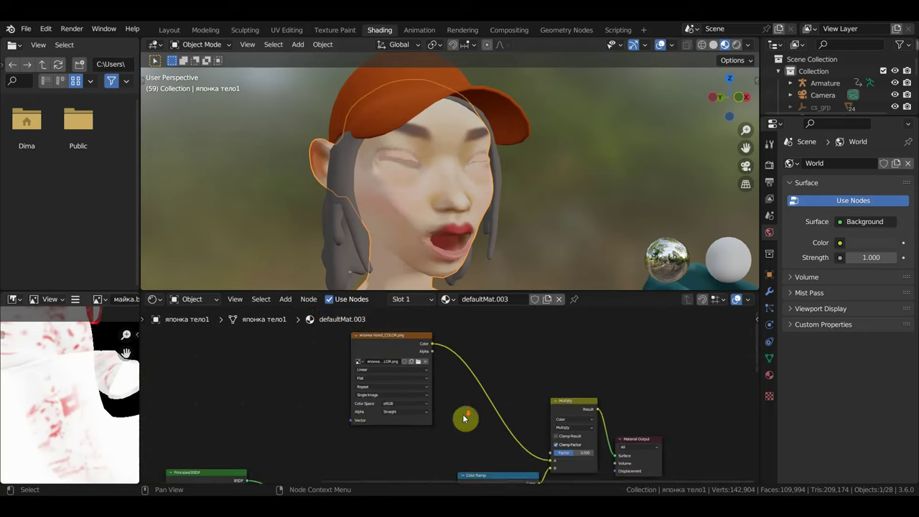
{"action": "middle_click_drag", "start_coordinate": [458, 407], "coordinate": [302, 343]}
{"action": "scroll", "coordinate": [425, 390], "scroll_direction": "up", "scroll_amount": 1}
{"action": "scroll", "coordinate": [429, 380], "scroll_direction": "up", "scroll_amount": 1}
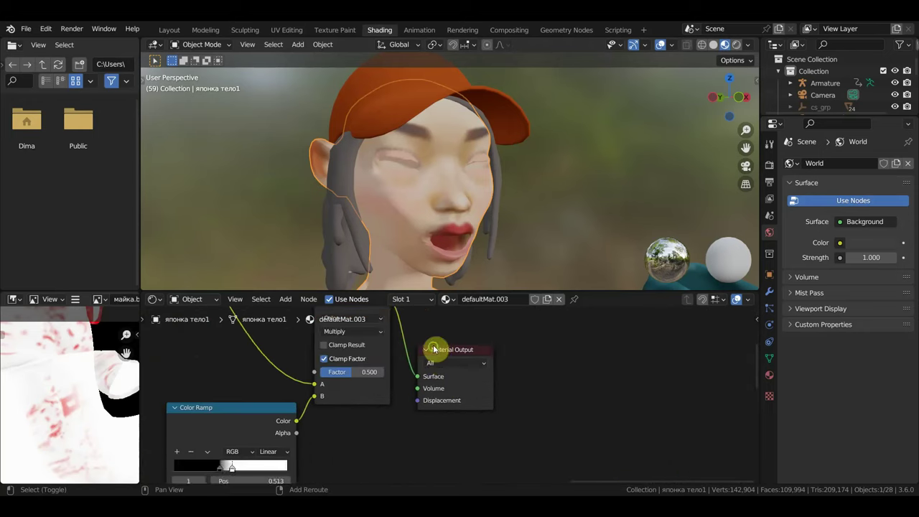
{"action": "mouse_move", "coordinate": [431, 353]}
{"action": "middle_mouse_down"}
{"action": "mouse_move", "coordinate": [544, 435]}
{"action": "mouse_move", "coordinate": [538, 396]}
{"action": "middle_mouse_up"}
{"action": "scroll", "coordinate": [509, 395], "scroll_direction": "up", "scroll_amount": 1}
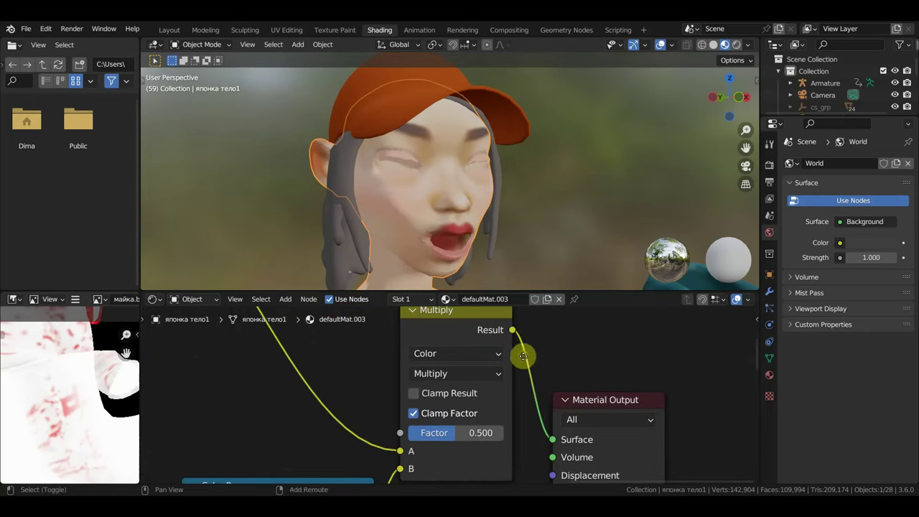
{"action": "scroll", "coordinate": [499, 371], "scroll_direction": "up", "scroll_amount": 1}
{"action": "left_click", "coordinate": [284, 300]}
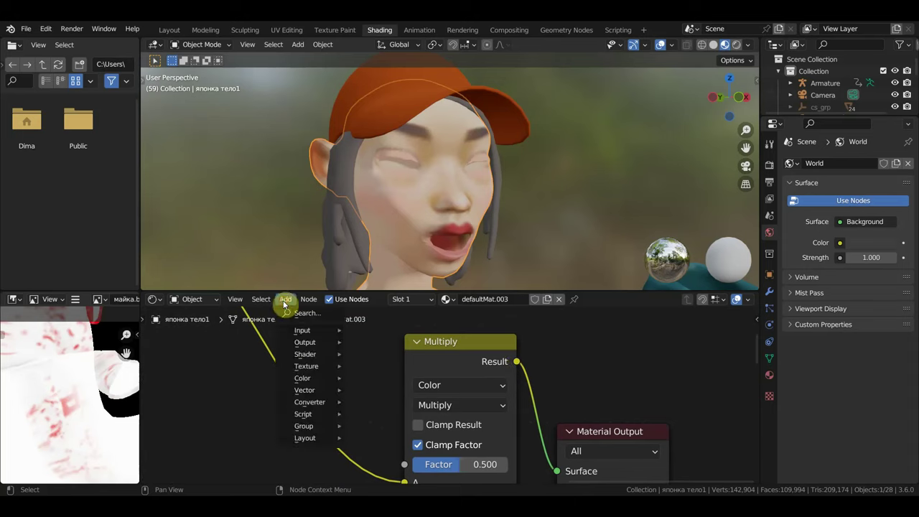
{"action": "left_click", "coordinate": [298, 311]}
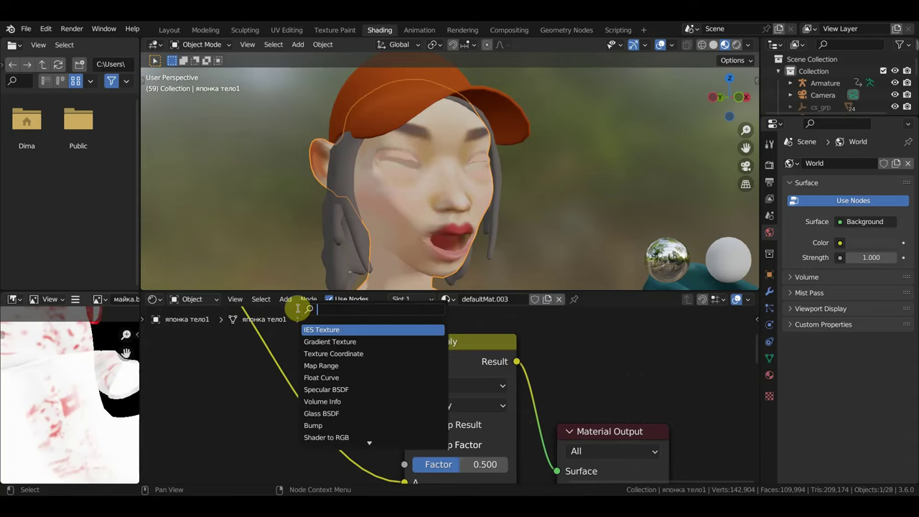
{"action": "type", "text": "mi"}
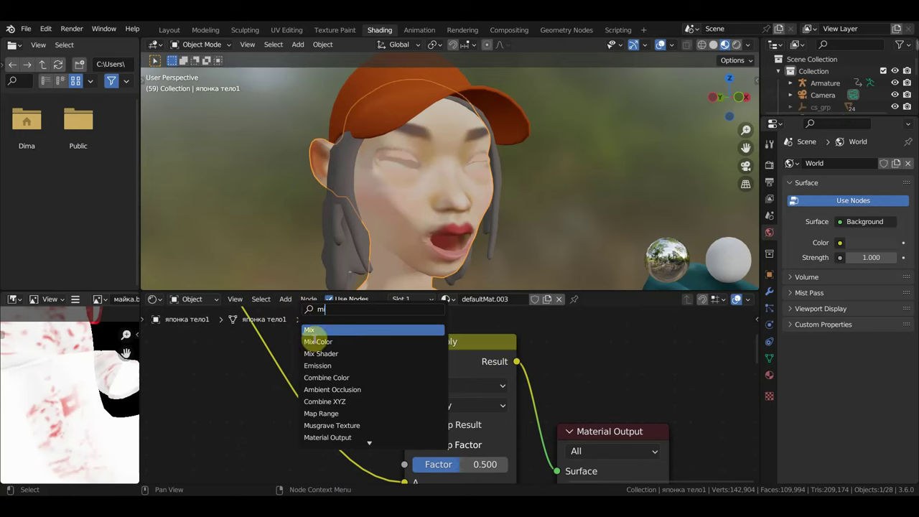
{"action": "left_click", "coordinate": [323, 330]}
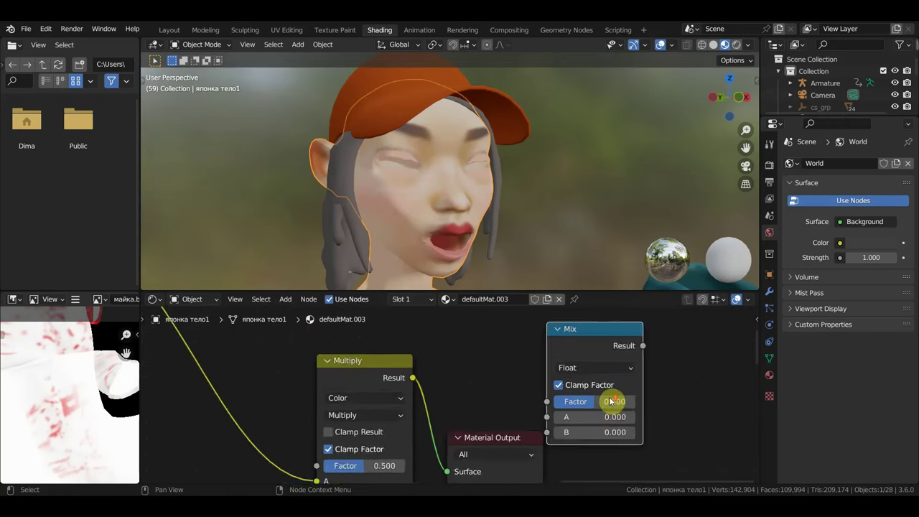
{"action": "left_click", "coordinate": [609, 402]}
{"action": "left_click", "coordinate": [616, 361]}
{"action": "left_click", "coordinate": [601, 416]}
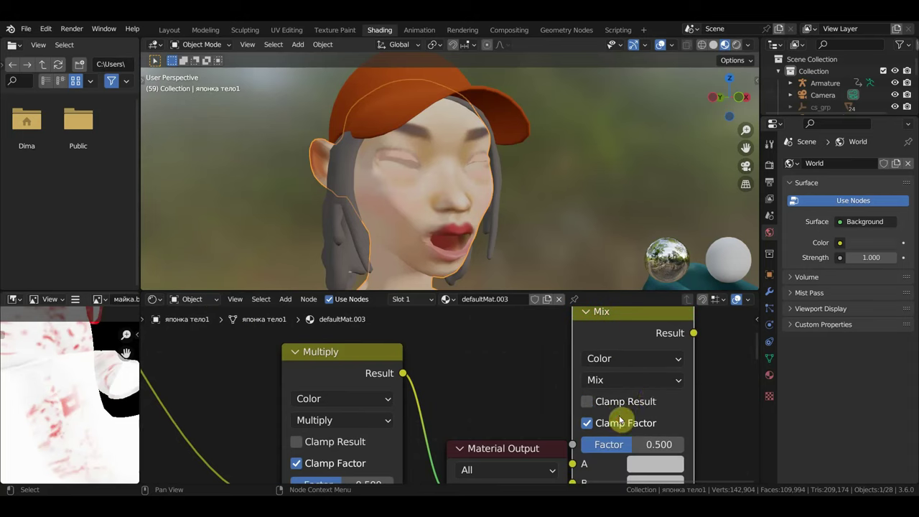
{"action": "left_click", "coordinate": [654, 382]}
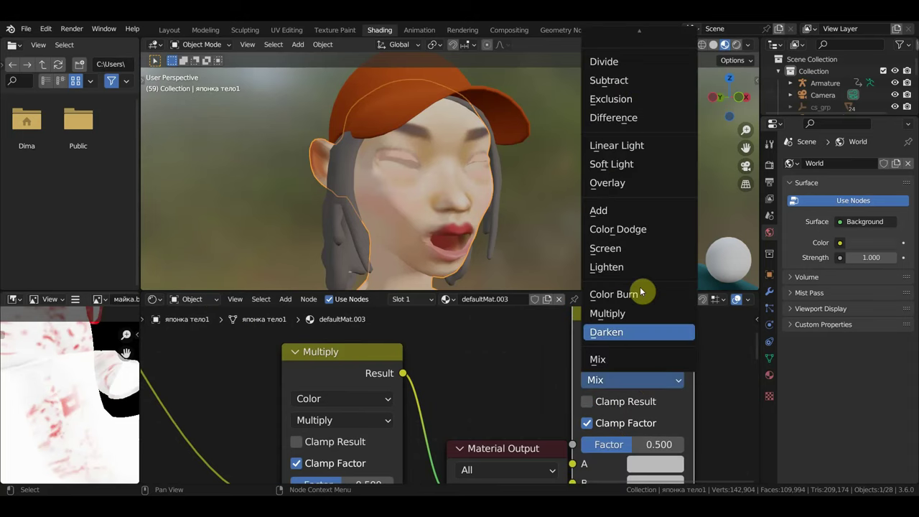
{"action": "left_click", "coordinate": [630, 316]}
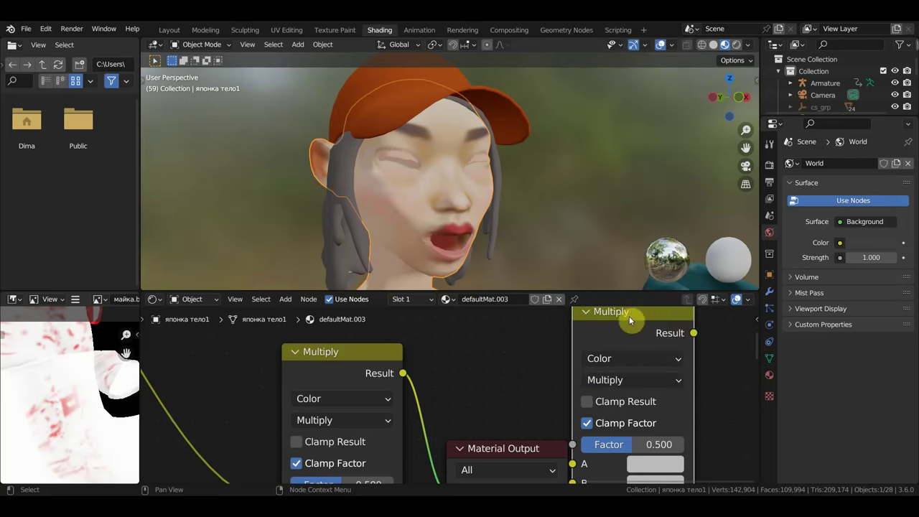
{"action": "scroll", "coordinate": [605, 411], "scroll_direction": "down", "scroll_amount": 2}
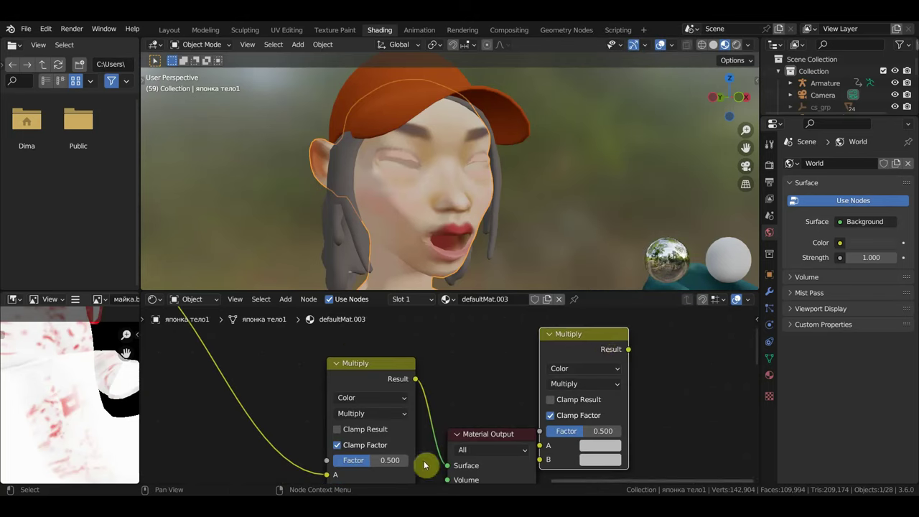
{"action": "key", "text": "x"}
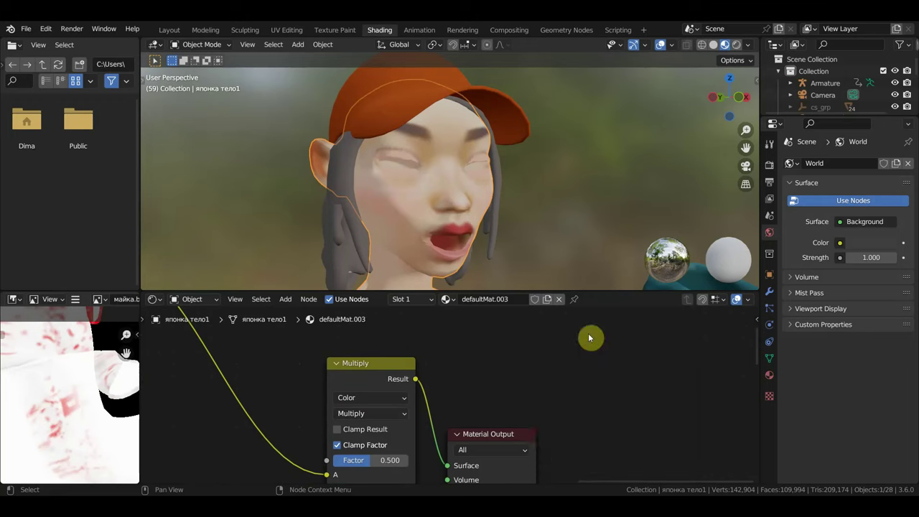
{"action": "middle_click_drag", "start_coordinate": [584, 410], "coordinate": [610, 328]}
{"action": "scroll", "coordinate": [609, 328], "scroll_direction": "down", "scroll_amount": 1}
{"action": "scroll", "coordinate": [511, 385], "scroll_direction": "up", "scroll_amount": 1}
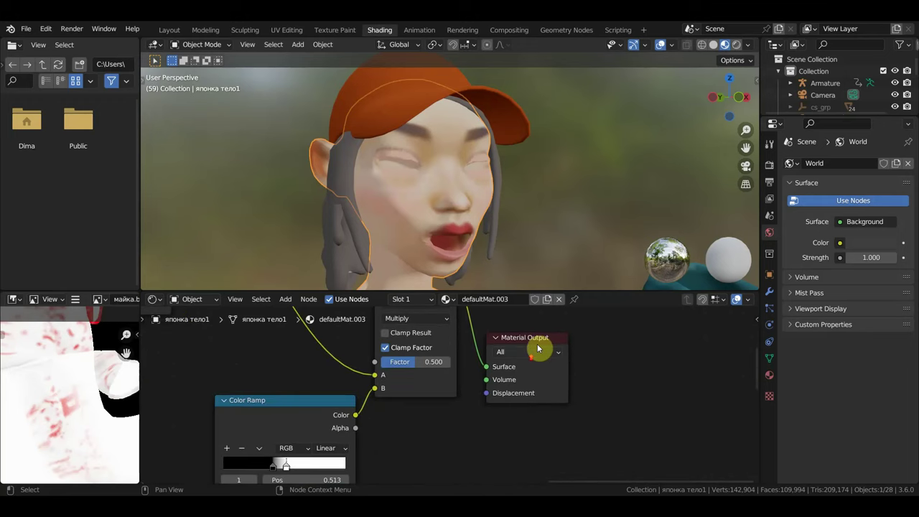
{"action": "left_click", "coordinate": [538, 343]}
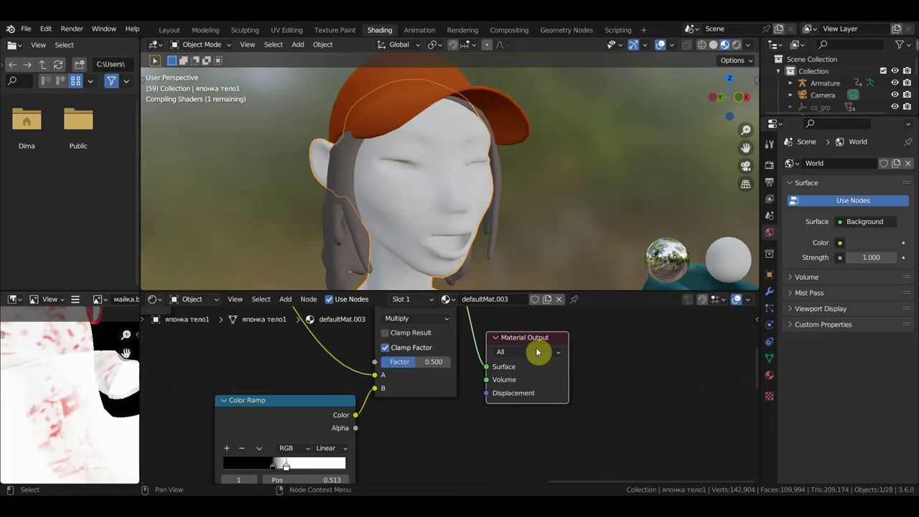
{"action": "scroll", "coordinate": [538, 352], "scroll_direction": "down", "scroll_amount": 3}
{"action": "scroll", "coordinate": [310, 402], "scroll_direction": "down", "scroll_amount": 2}
{"action": "scroll", "coordinate": [291, 409], "scroll_direction": "down", "scroll_amount": 2}
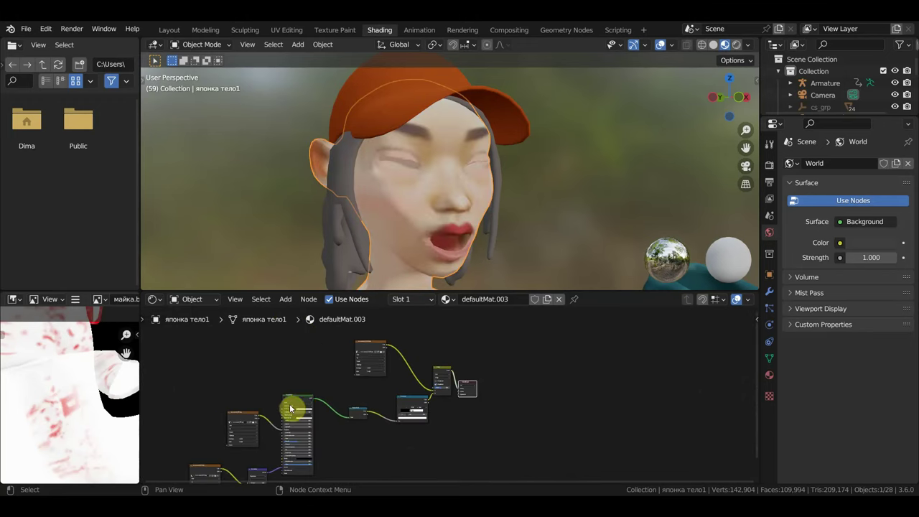
{"action": "mouse_move", "coordinate": [291, 409]}
{"action": "middle_mouse_down"}
{"action": "mouse_move", "coordinate": [355, 379]}
{"action": "mouse_move", "coordinate": [347, 484]}
{"action": "middle_mouse_up"}
{"action": "scroll", "coordinate": [355, 379], "scroll_direction": "up", "scroll_amount": 2}
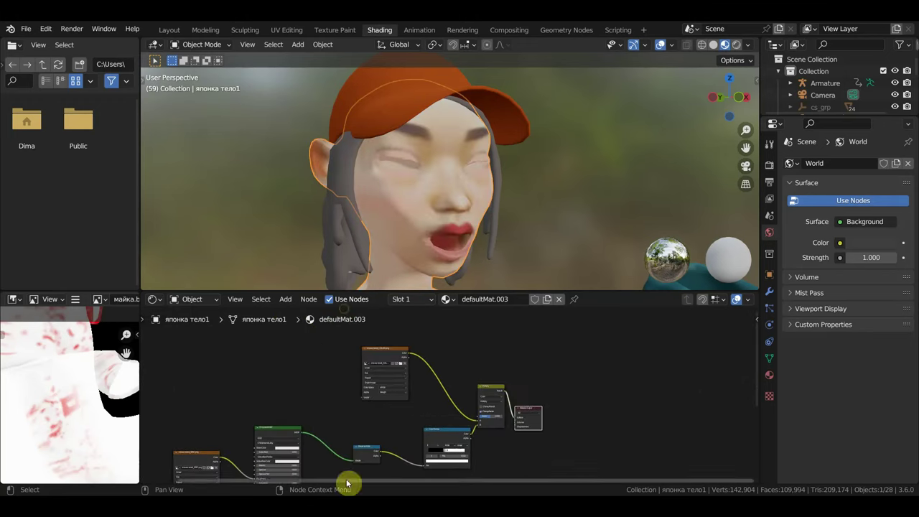
{"action": "middle_click_drag", "start_coordinate": [441, 486], "coordinate": [437, 394]}
{"action": "scroll", "coordinate": [445, 396], "scroll_direction": "up", "scroll_amount": 2}
{"action": "scroll", "coordinate": [447, 400], "scroll_direction": "up", "scroll_amount": 1}
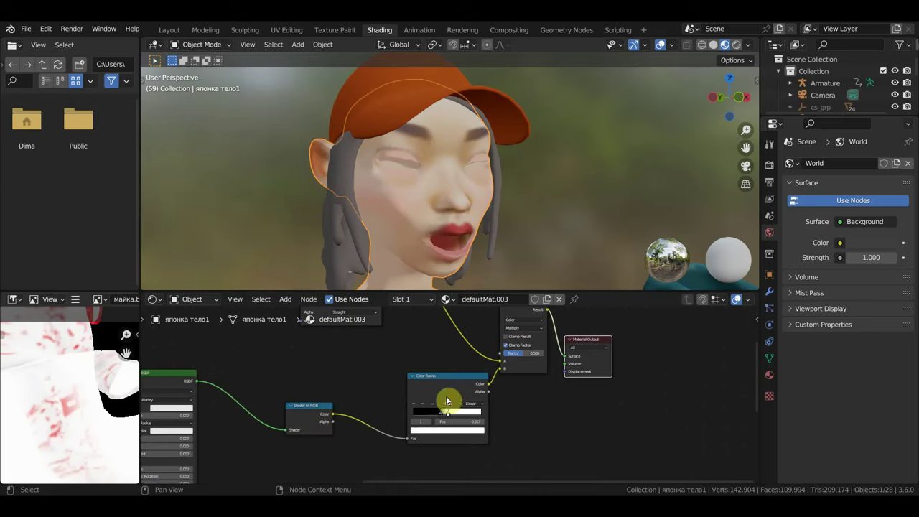
{"action": "scroll", "coordinate": [324, 426], "scroll_direction": "up", "scroll_amount": 2}
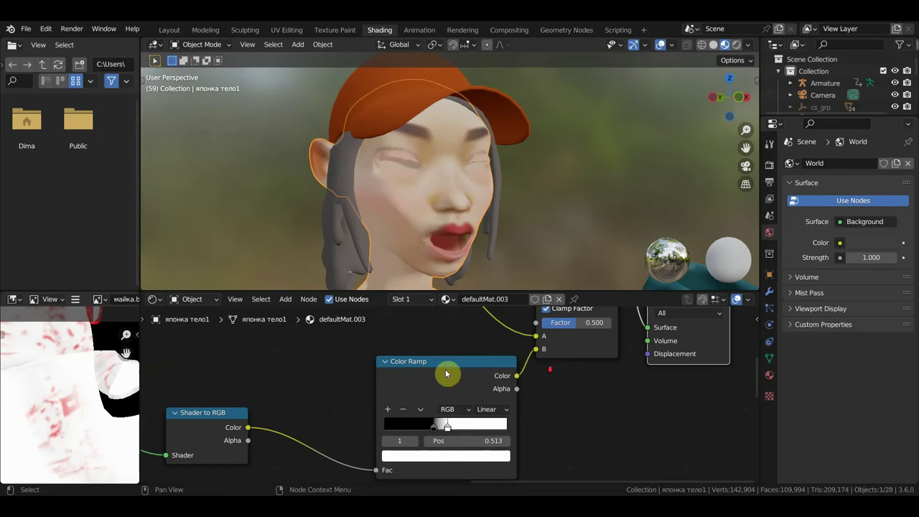
{"action": "scroll", "coordinate": [544, 376], "scroll_direction": "down", "scroll_amount": 3}
{"action": "middle_click_drag", "start_coordinate": [543, 376], "coordinate": [499, 455]}
{"action": "scroll", "coordinate": [499, 445], "scroll_direction": "up", "scroll_amount": 2}
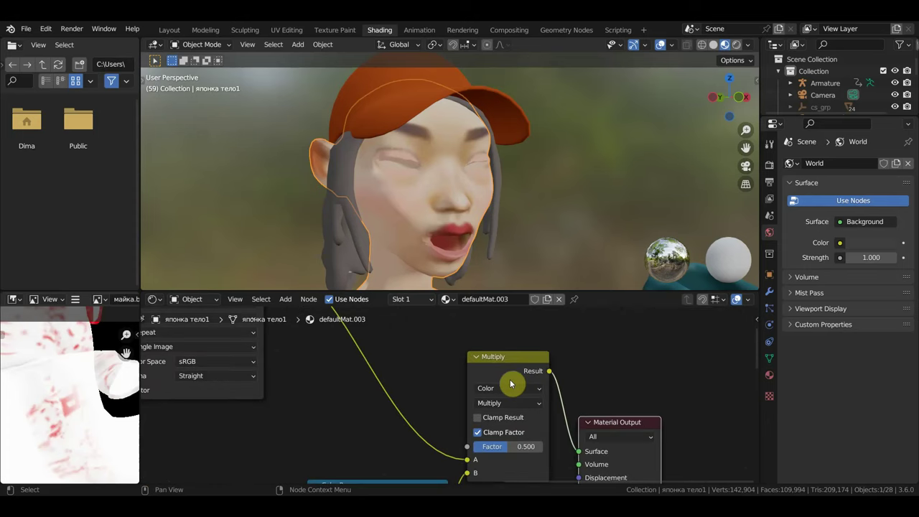
{"action": "scroll", "coordinate": [511, 384], "scroll_direction": "down", "scroll_amount": 2}
- Connect the skin image texture's Color to the Principled BSDF Base Color
{"action": "middle_click_drag", "start_coordinate": [550, 369], "coordinate": [598, 355]}
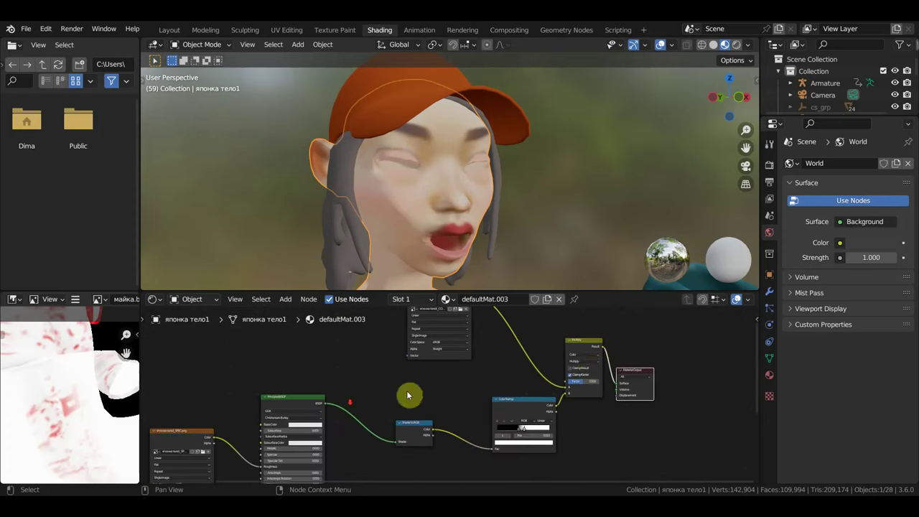
{"action": "scroll", "coordinate": [407, 395], "scroll_direction": "down", "scroll_amount": 1}
{"action": "middle_click_drag", "start_coordinate": [383, 390], "coordinate": [445, 384]}
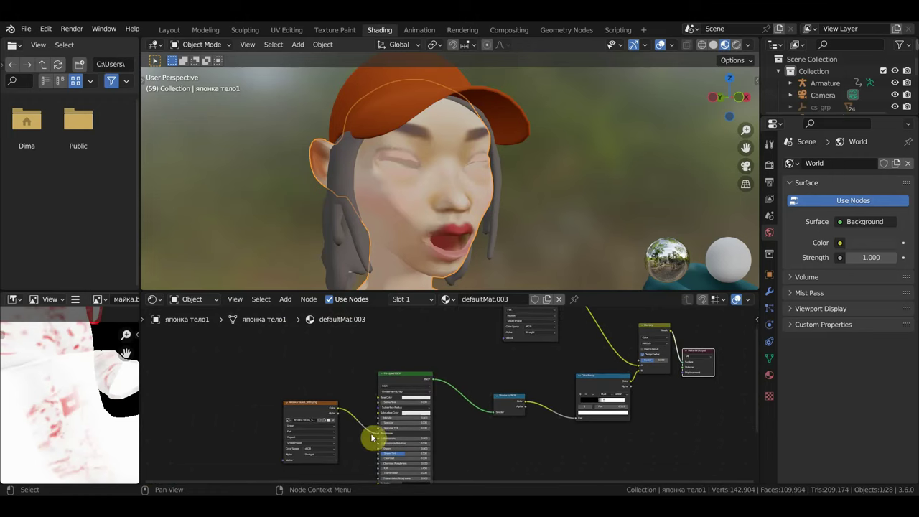
{"action": "left_click_drag", "start_coordinate": [377, 438], "coordinate": [379, 396]}
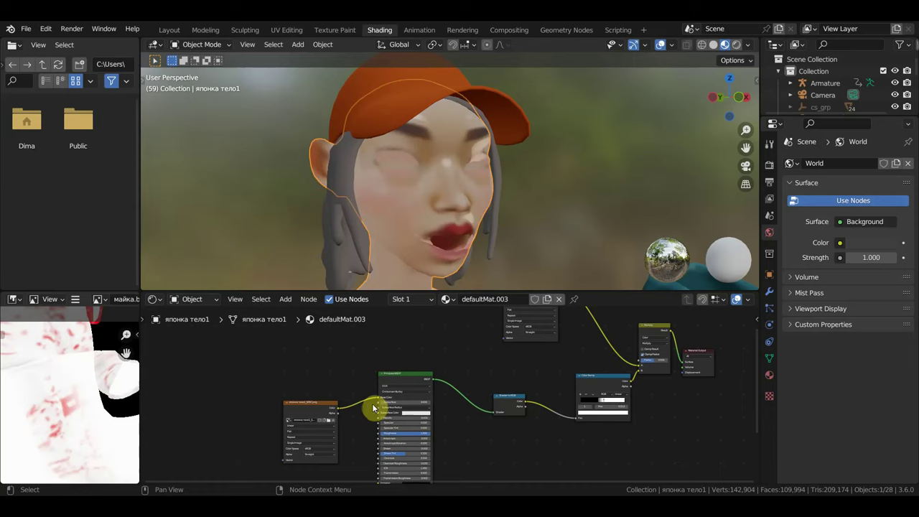
{"action": "mouse_move", "coordinate": [467, 249]}
{"action": "middle_mouse_down"}
{"action": "mouse_move", "coordinate": [460, 251]}
{"action": "mouse_move", "coordinate": [473, 253]}
{"action": "middle_mouse_up"}
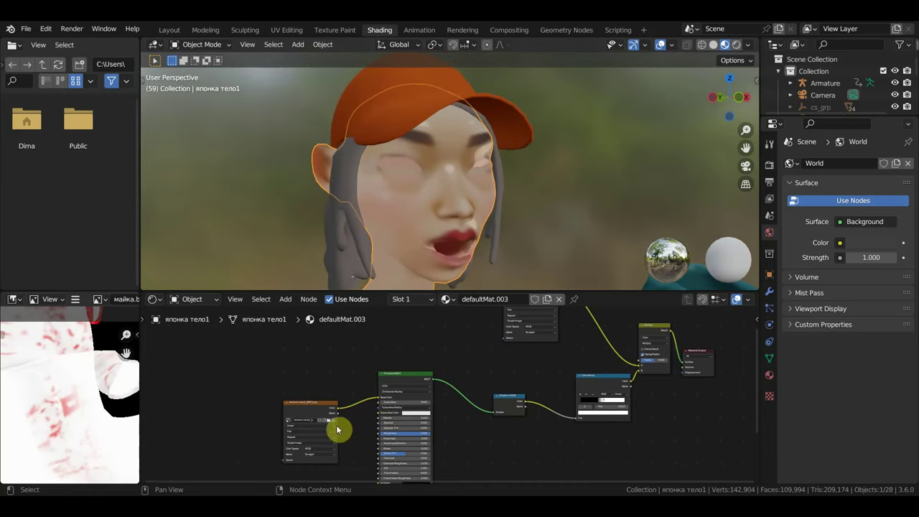
- Move the image texture node upward and browse the Textures folder for a replacement image
{"action": "mouse_move", "coordinate": [353, 431]}
{"action": "middle_mouse_down"}
{"action": "mouse_move", "coordinate": [376, 383]}
{"action": "mouse_move", "coordinate": [396, 476]}
{"action": "mouse_move", "coordinate": [404, 324]}
{"action": "middle_mouse_up"}
{"action": "scroll", "coordinate": [371, 399], "scroll_direction": "up", "scroll_amount": 2}
{"action": "scroll", "coordinate": [370, 400], "scroll_direction": "up", "scroll_amount": 1}
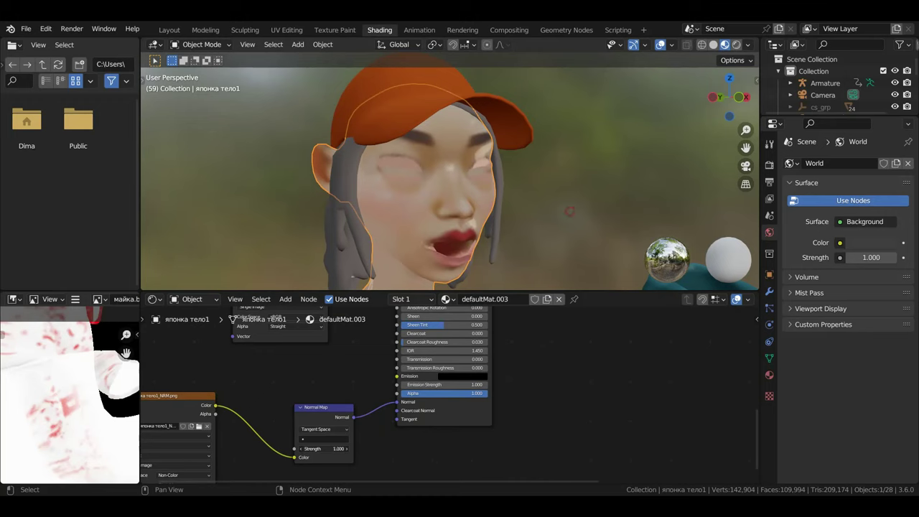
{"action": "scroll", "coordinate": [613, 125], "scroll_direction": "down", "scroll_amount": 2}
{"action": "scroll", "coordinate": [396, 338], "scroll_direction": "down", "scroll_amount": 2}
{"action": "scroll", "coordinate": [371, 384], "scroll_direction": "up", "scroll_amount": 1}
{"action": "scroll", "coordinate": [390, 322], "scroll_direction": "up", "scroll_amount": 2}
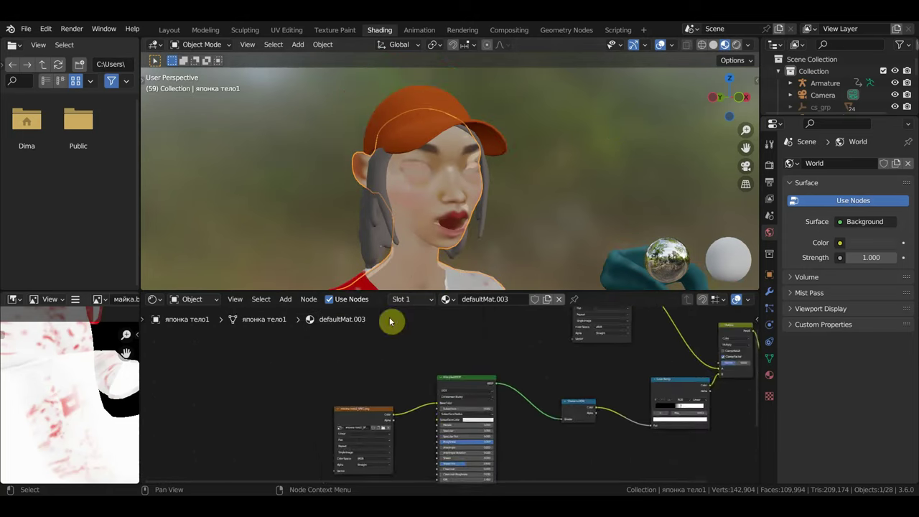
{"action": "scroll", "coordinate": [396, 425], "scroll_direction": "up", "scroll_amount": 1}
{"action": "left_click_drag", "start_coordinate": [365, 417], "coordinate": [365, 349]}
{"action": "scroll", "coordinate": [362, 396], "scroll_direction": "up", "scroll_amount": 2}
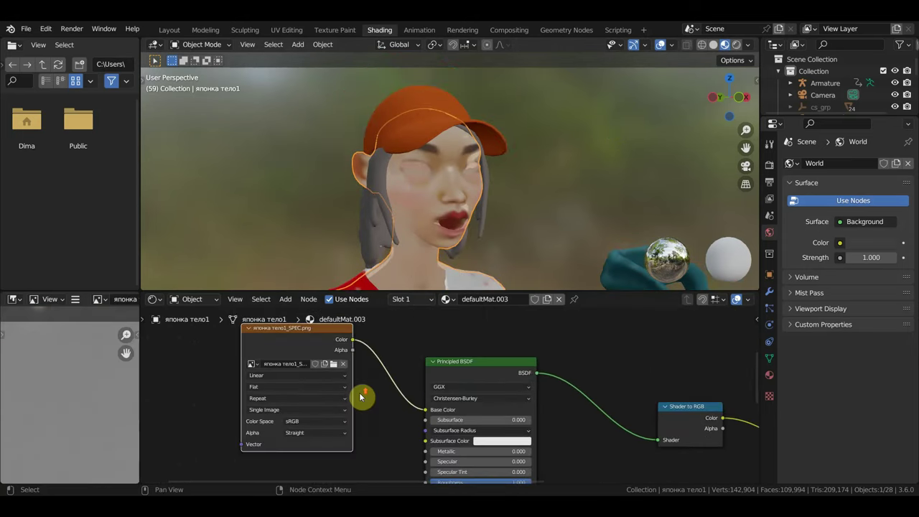
{"action": "left_click", "coordinate": [334, 365]}
{"action": "scroll", "coordinate": [544, 298], "scroll_direction": "down", "scroll_amount": 3}
- Load японка тело1_COLOR.png into the skin's image texture node
{"action": "scroll", "coordinate": [567, 296], "scroll_direction": "down", "scroll_amount": 5}
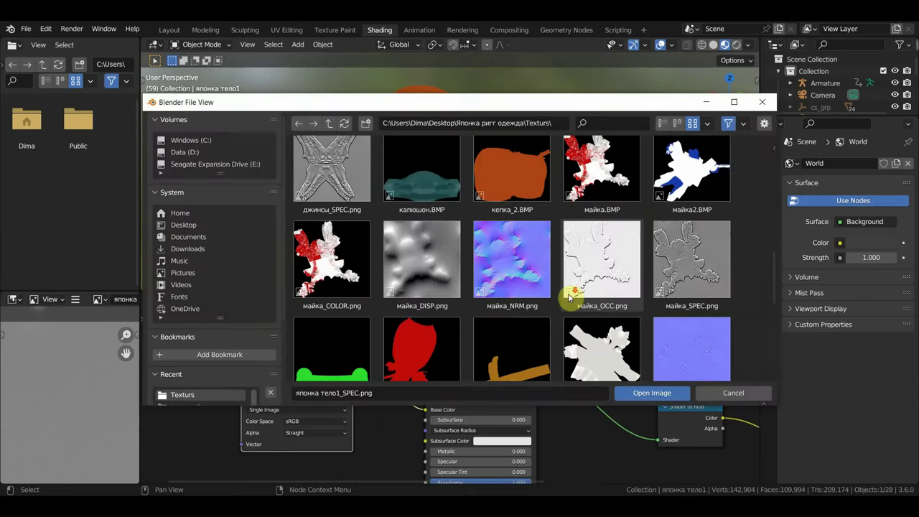
{"action": "scroll", "coordinate": [570, 297], "scroll_direction": "down", "scroll_amount": 3}
{"action": "scroll", "coordinate": [578, 298], "scroll_direction": "down", "scroll_amount": 3}
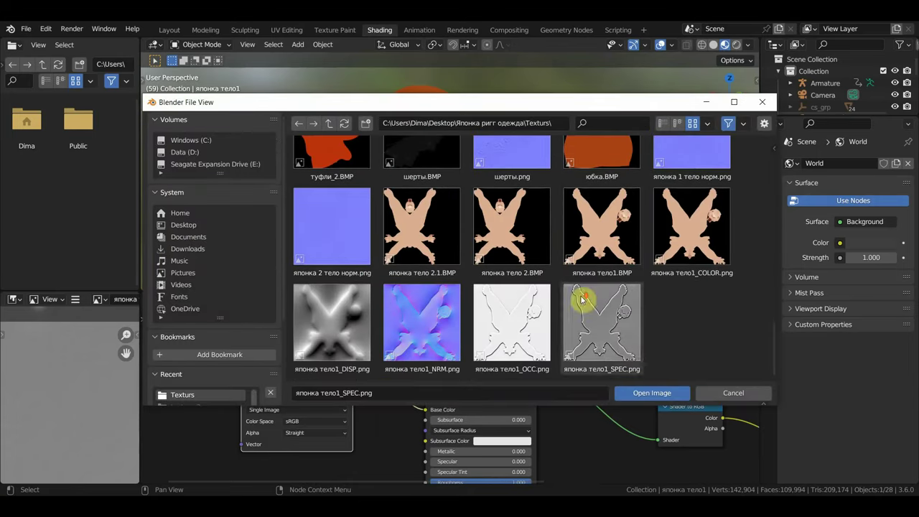
{"action": "left_click", "coordinate": [701, 243]}
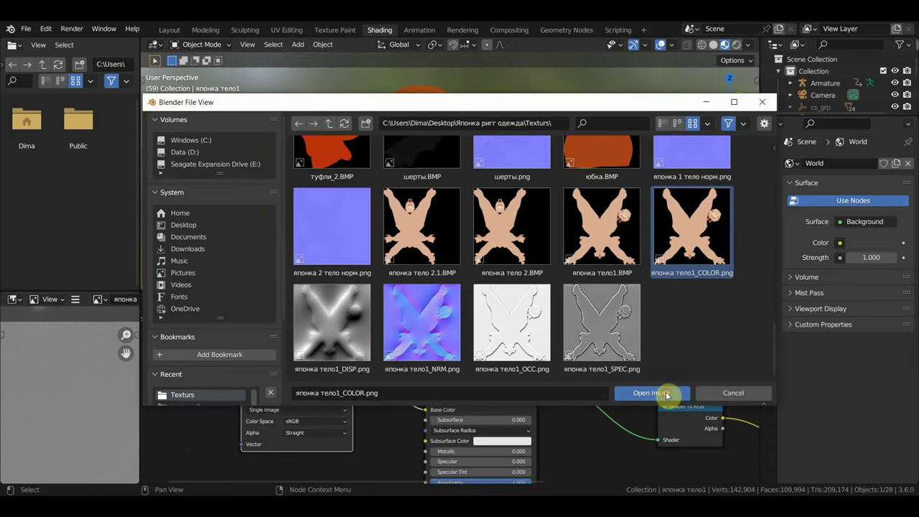
{"action": "left_click", "coordinate": [664, 391]}
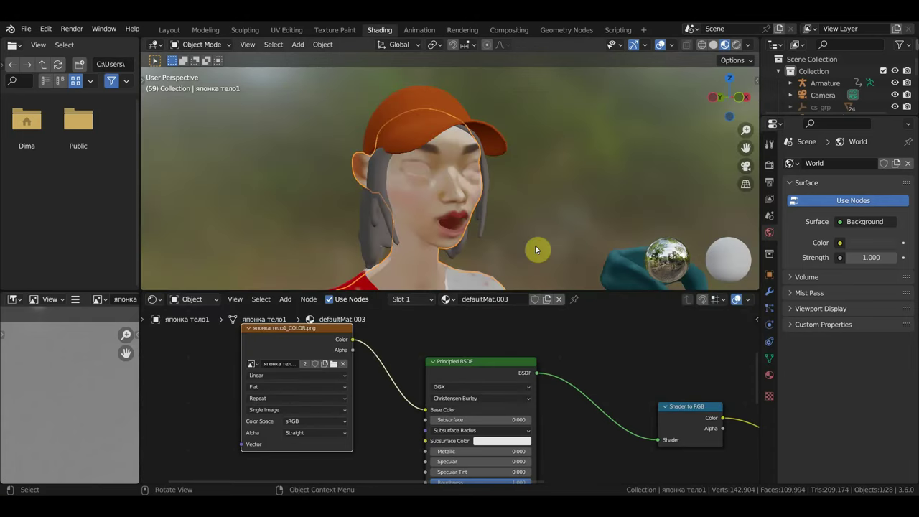
{"action": "scroll", "coordinate": [535, 245], "scroll_direction": "up", "scroll_amount": 5}
- Cut the image texture's link into the Base Color input
{"action": "scroll", "coordinate": [532, 246], "scroll_direction": "down", "scroll_amount": 3}
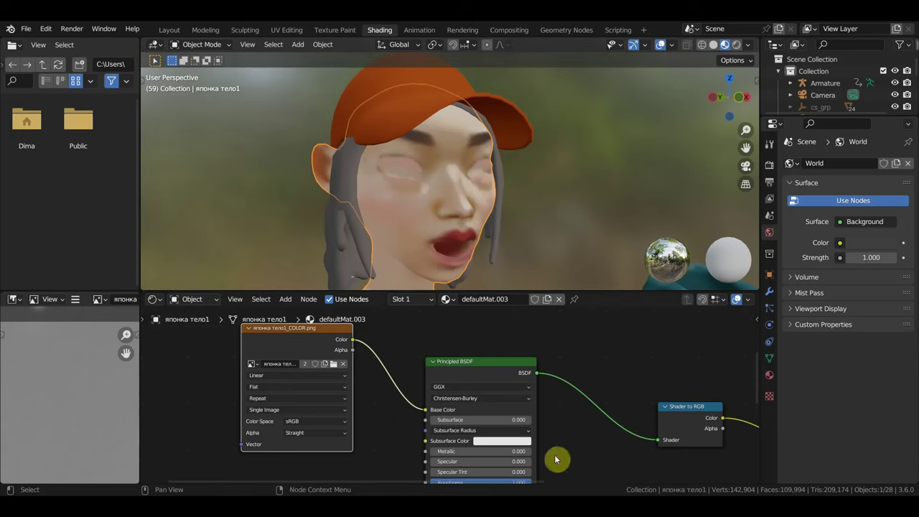
{"action": "scroll", "coordinate": [591, 457], "scroll_direction": "down", "scroll_amount": 2}
{"action": "middle_click_drag", "start_coordinate": [591, 457], "coordinate": [548, 437]}
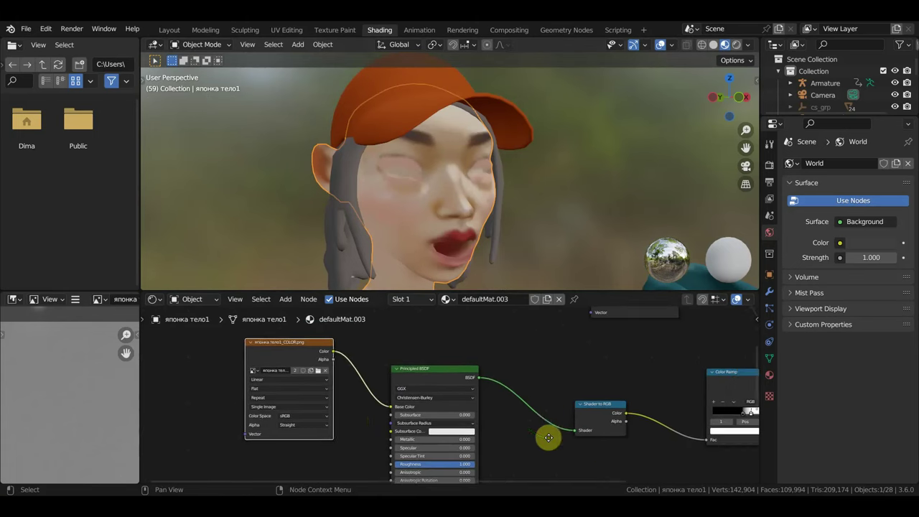
{"action": "left_click_drag", "start_coordinate": [390, 408], "coordinate": [369, 400]}
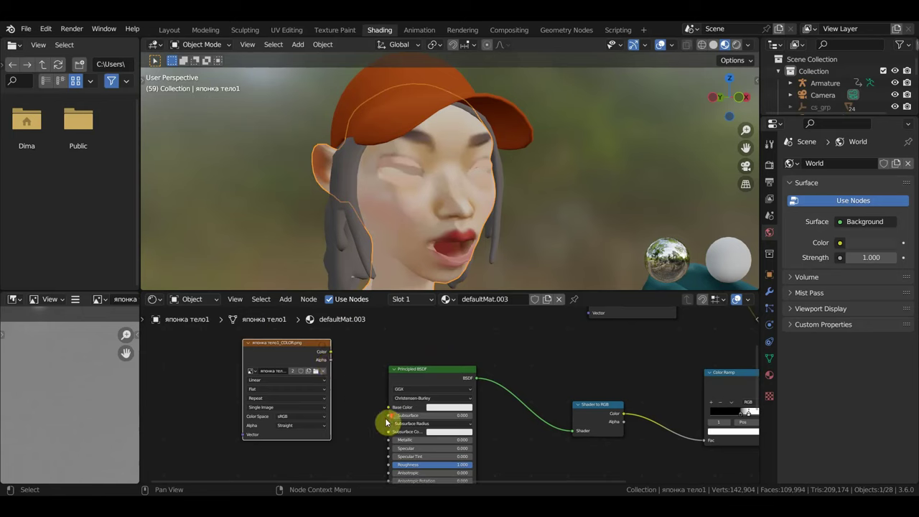
- Set the skin's Normal Map strength to 0.200
{"action": "scroll", "coordinate": [445, 431], "scroll_direction": "down", "scroll_amount": 3}
{"action": "middle_click_drag", "start_coordinate": [503, 441], "coordinate": [509, 357]}
{"action": "scroll", "coordinate": [461, 397], "scroll_direction": "up", "scroll_amount": 2}
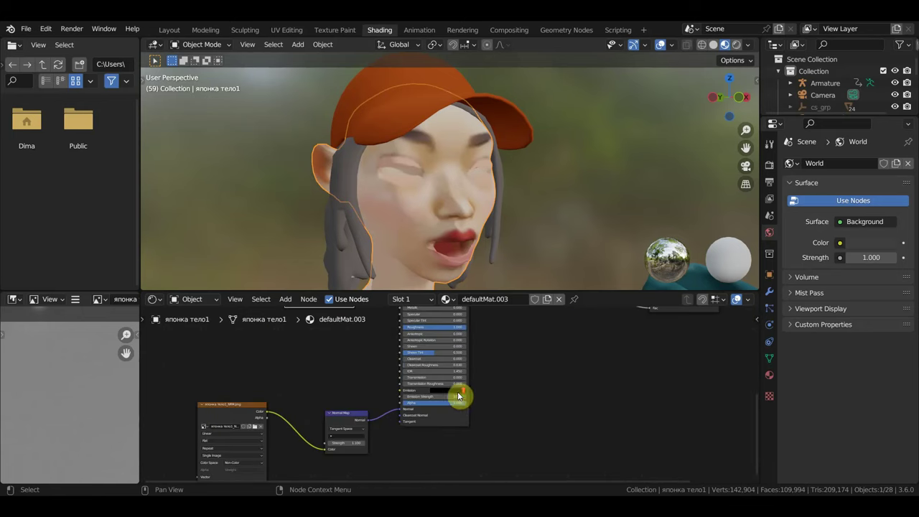
{"action": "scroll", "coordinate": [433, 412], "scroll_direction": "up", "scroll_amount": 1}
{"action": "middle_click_drag", "start_coordinate": [434, 412], "coordinate": [489, 413]}
{"action": "scroll", "coordinate": [473, 429], "scroll_direction": "up", "scroll_amount": 2}
{"action": "mouse_move", "coordinate": [474, 429]}
{"action": "left_mouse_down"}
{"action": "mouse_move", "coordinate": [420, 437]}
{"action": "mouse_move", "coordinate": [474, 445]}
{"action": "mouse_move", "coordinate": [431, 429]}
{"action": "mouse_move", "coordinate": [496, 429]}
{"action": "mouse_move", "coordinate": [435, 429]}
{"action": "left_mouse_up"}
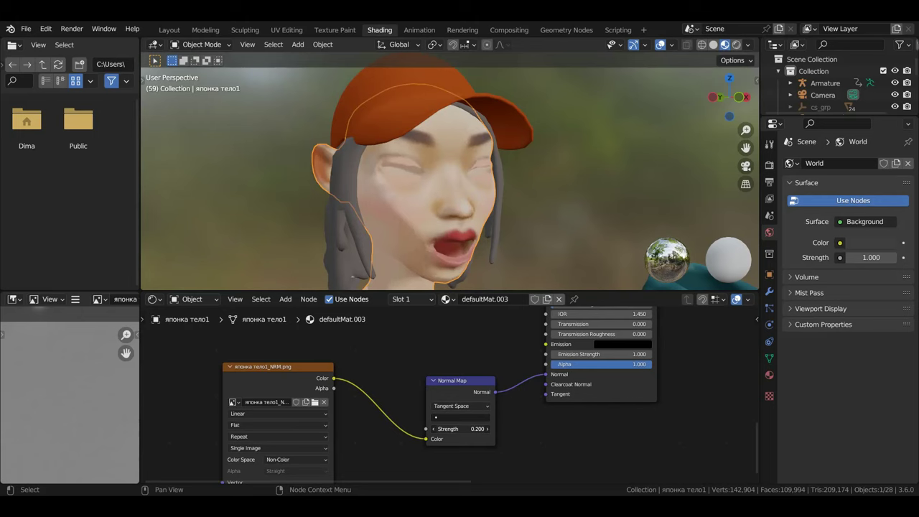
- Try lowering the Principled BSDF Alpha while checking the face, leaving it at 1.000
{"action": "scroll", "coordinate": [526, 263], "scroll_direction": "down", "scroll_amount": 4}
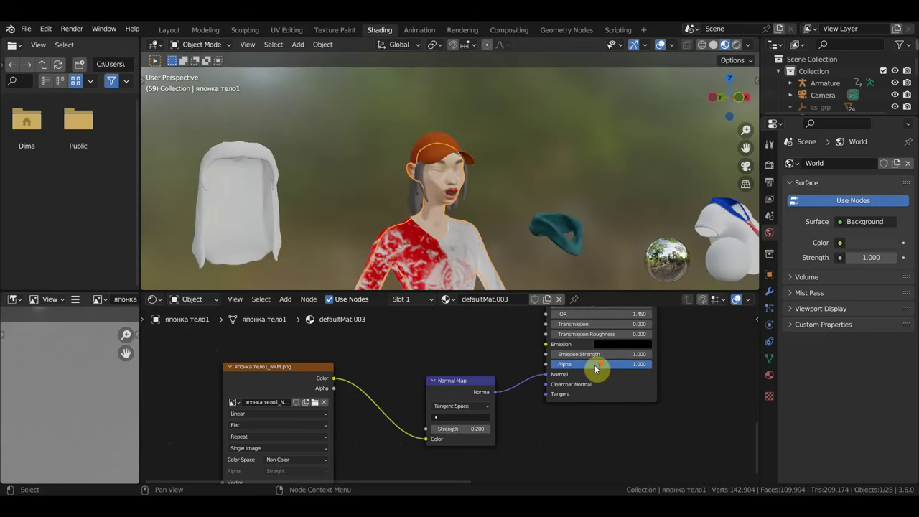
{"action": "scroll", "coordinate": [646, 368], "scroll_direction": "up", "scroll_amount": 1}
{"action": "left_click_drag", "start_coordinate": [671, 359], "coordinate": [644, 359]}
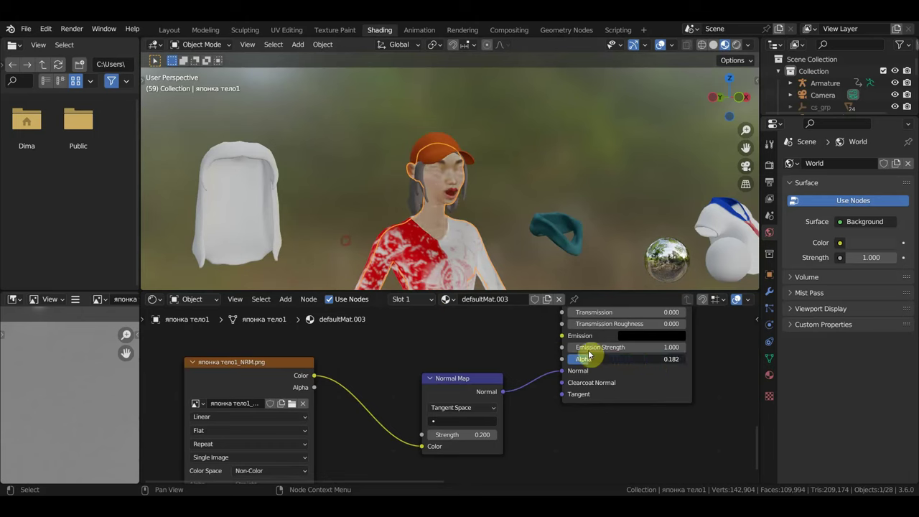
{"action": "scroll", "coordinate": [544, 242], "scroll_direction": "up", "scroll_amount": 5}
{"action": "left_click_drag", "start_coordinate": [593, 359], "coordinate": [685, 359]}
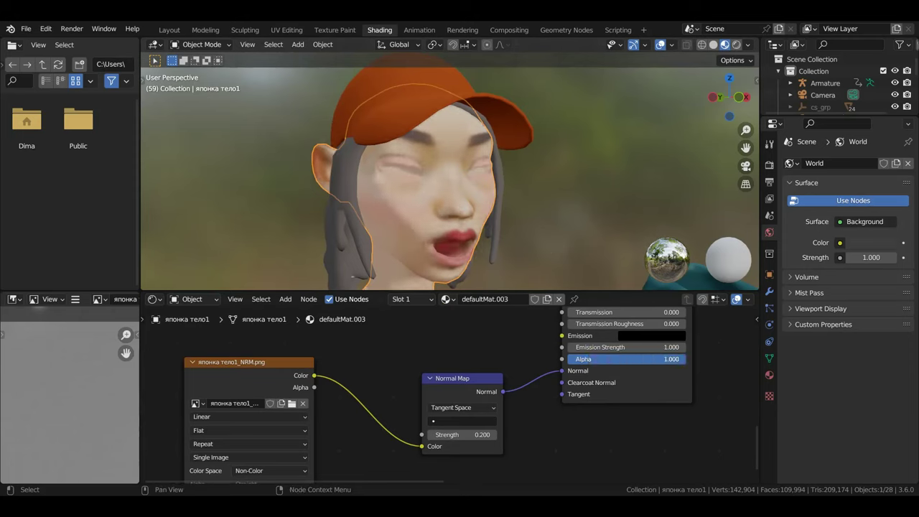
{"action": "scroll", "coordinate": [589, 199], "scroll_direction": "down", "scroll_amount": 5}
{"action": "scroll", "coordinate": [588, 205], "scroll_direction": "down", "scroll_amount": 4}
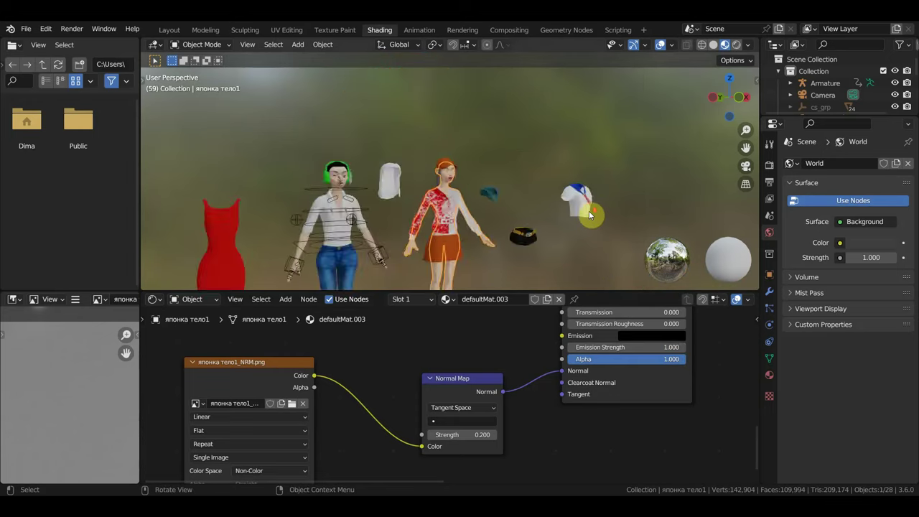
{"action": "scroll", "coordinate": [589, 210], "scroll_direction": "down", "scroll_amount": 3}
{"action": "mouse_move", "coordinate": [587, 211]}
{"action": "middle_mouse_down"}
{"action": "mouse_move", "coordinate": [574, 217]}
{"action": "mouse_move", "coordinate": [573, 206]}
{"action": "middle_mouse_up"}
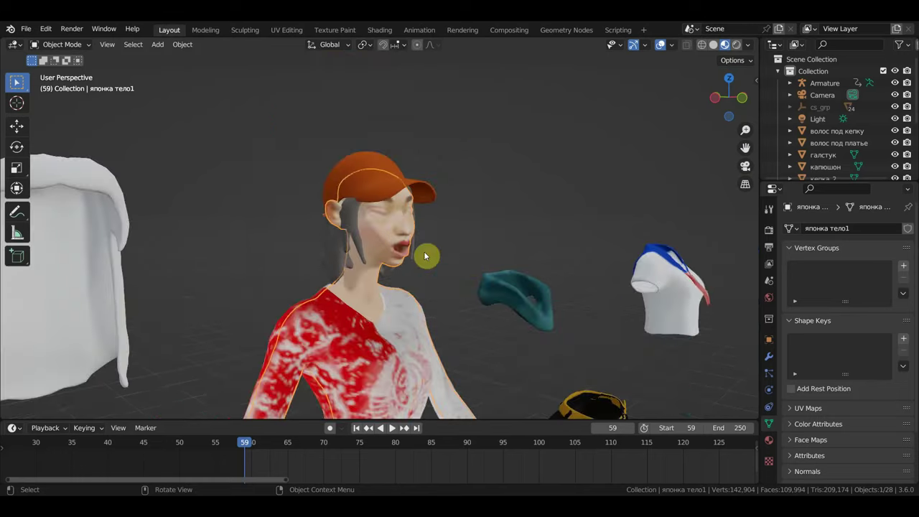
- Switch the viewport to Rendered shading and orbit around the characters
{"action": "scroll", "coordinate": [471, 260], "scroll_direction": "down", "scroll_amount": 5}
{"action": "scroll", "coordinate": [507, 224], "scroll_direction": "up", "scroll_amount": 1}
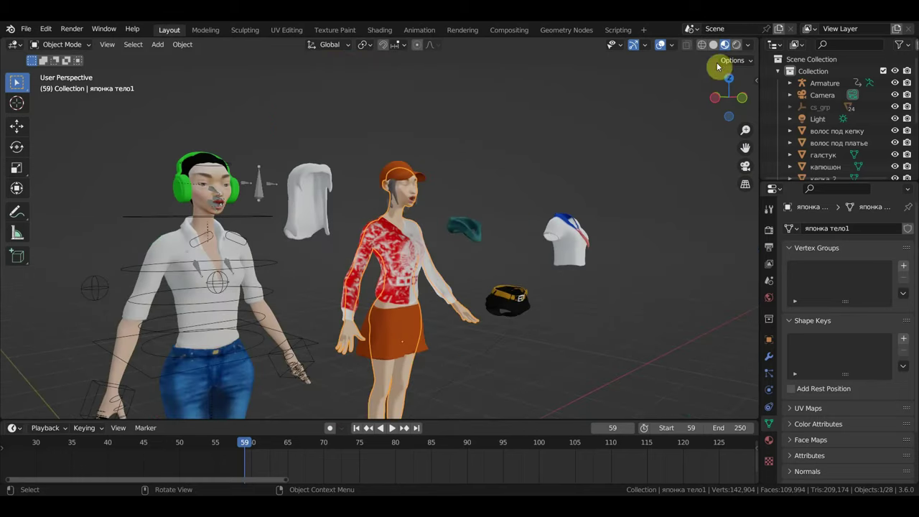
{"action": "left_click", "coordinate": [740, 46]}
{"action": "scroll", "coordinate": [603, 259], "scroll_direction": "down", "scroll_amount": 3}
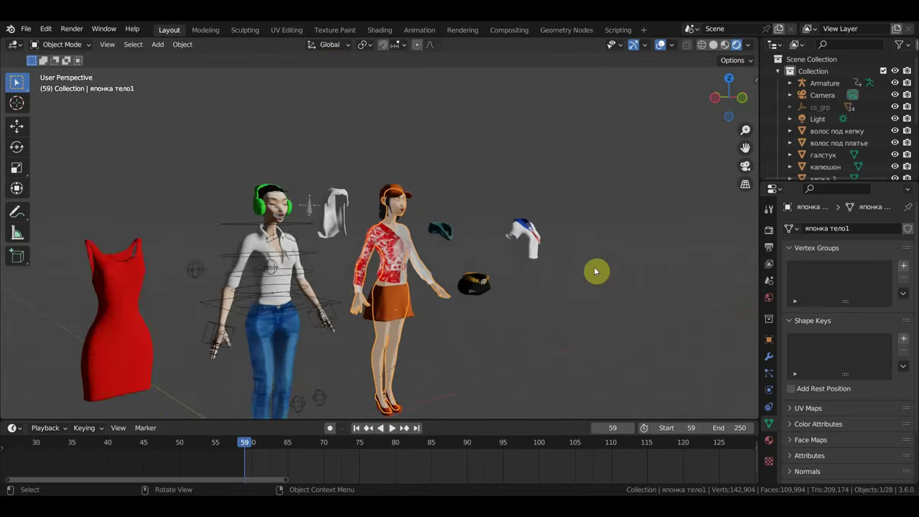
{"action": "mouse_move", "coordinate": [596, 268]}
{"action": "middle_mouse_down"}
{"action": "mouse_move", "coordinate": [513, 275]}
{"action": "mouse_move", "coordinate": [519, 269]}
{"action": "middle_mouse_up"}
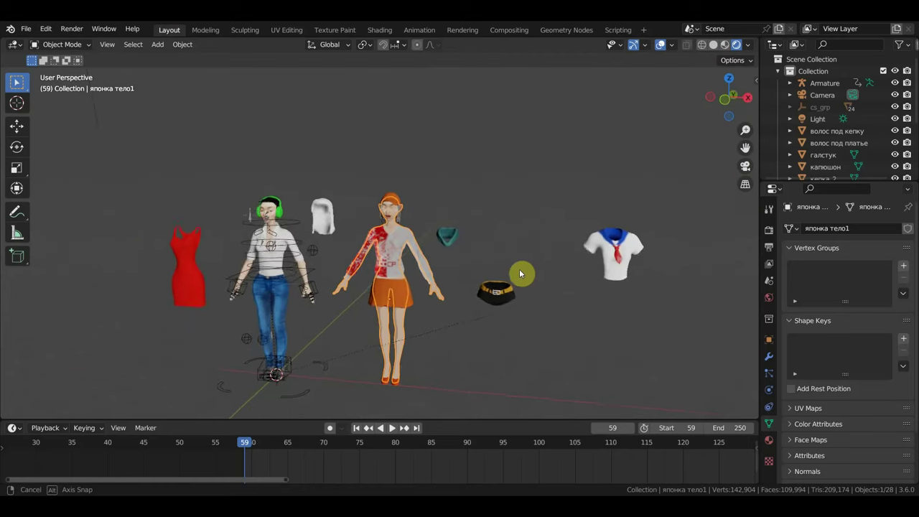
- Set the scene Light's strength to 20, then make it a 500 W Point light
{"action": "left_click", "coordinate": [818, 118]}
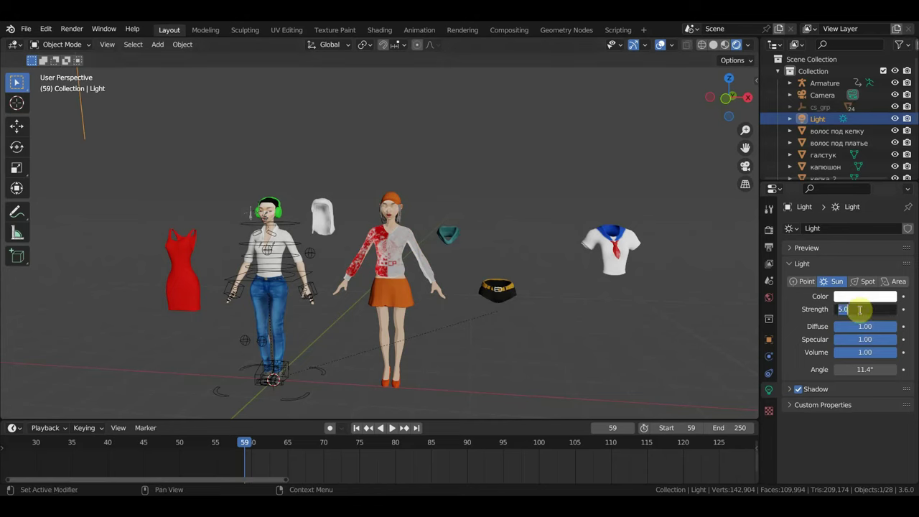
{"action": "type", "text": "20.000"}
{"action": "key", "text": "Return"}
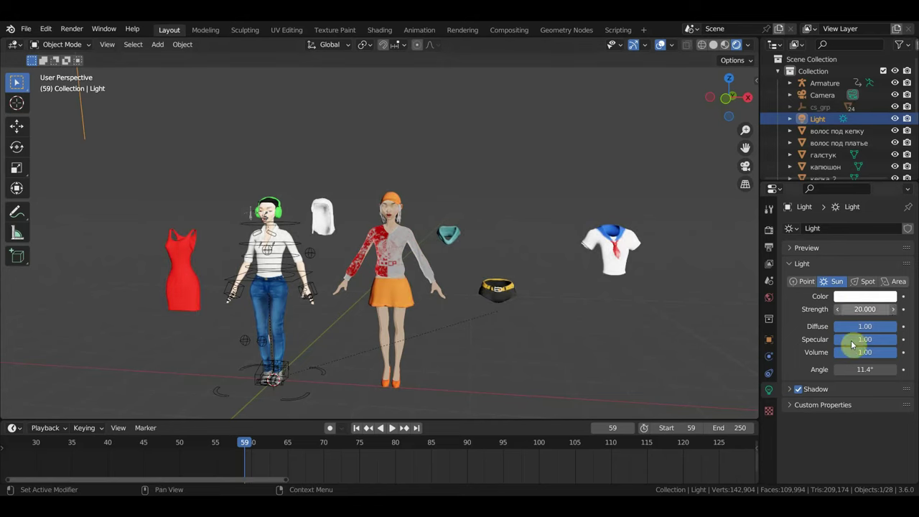
{"action": "left_click", "coordinate": [804, 282]}
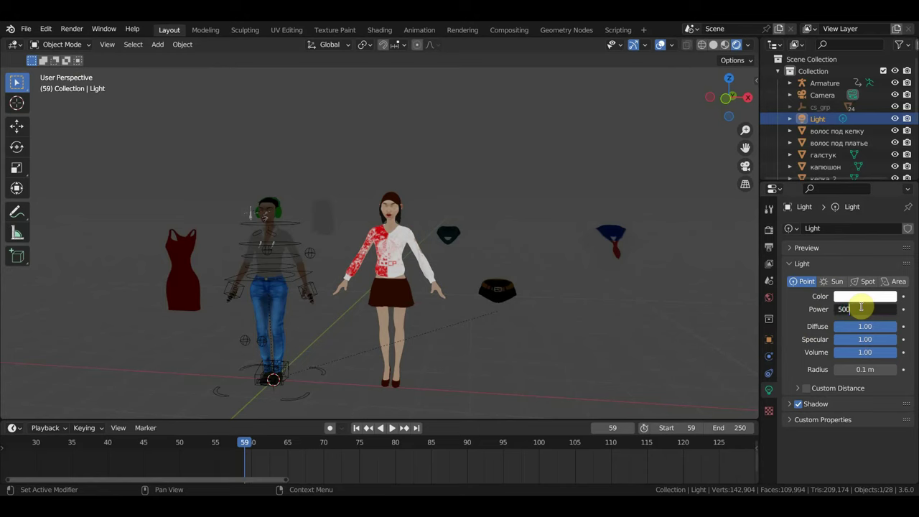
{"action": "key", "text": "Return"}
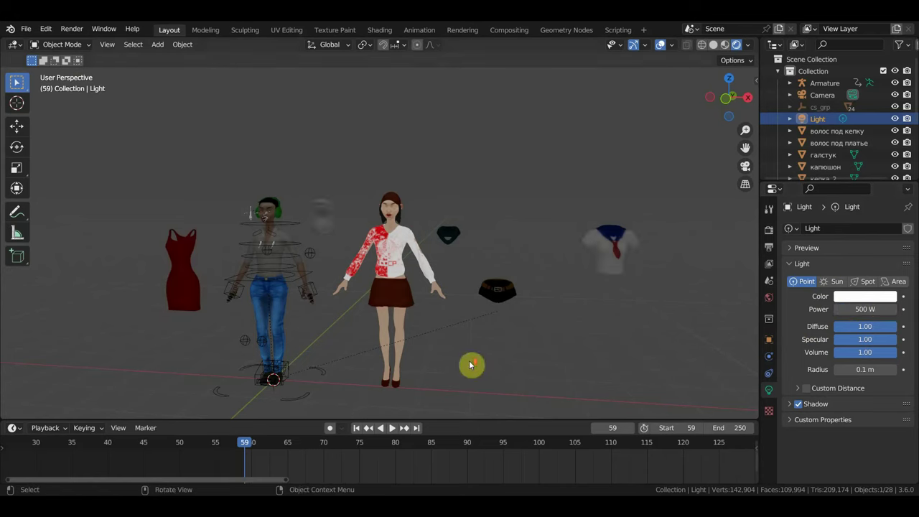
- Orbit and zoom around the characters to frame the scene from slightly above
{"action": "scroll", "coordinate": [482, 363], "scroll_direction": "up", "scroll_amount": 3}
{"action": "middle_click_drag", "start_coordinate": [482, 362], "coordinate": [550, 364]}
{"action": "scroll", "coordinate": [550, 360], "scroll_direction": "up", "scroll_amount": 4}
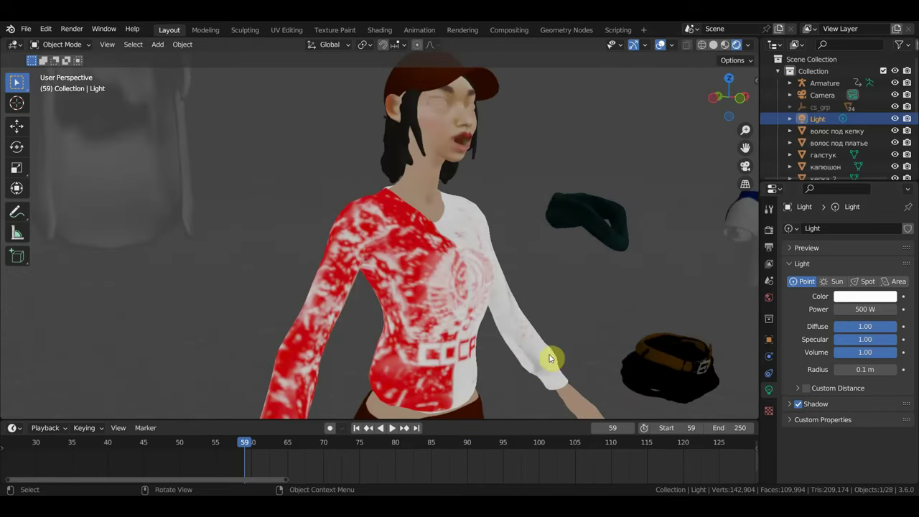
{"action": "mouse_move", "coordinate": [574, 306]}
{"action": "middle_mouse_down"}
{"action": "mouse_move", "coordinate": [542, 361]}
{"action": "mouse_move", "coordinate": [402, 363]}
{"action": "middle_mouse_up"}
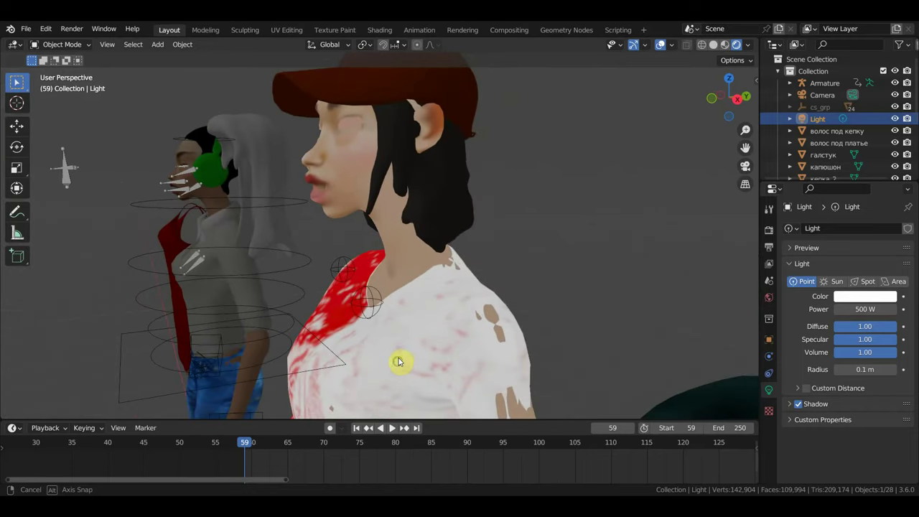
{"action": "scroll", "coordinate": [401, 357], "scroll_direction": "down", "scroll_amount": 2}
{"action": "scroll", "coordinate": [400, 357], "scroll_direction": "down", "scroll_amount": 2}
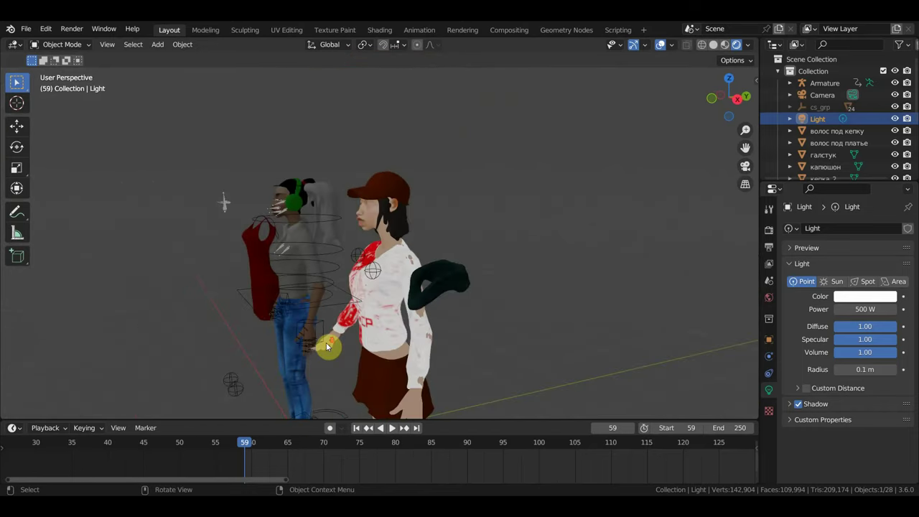
{"action": "scroll", "coordinate": [327, 347], "scroll_direction": "down", "scroll_amount": 2}
{"action": "mouse_move", "coordinate": [353, 329]}
{"action": "middle_mouse_down"}
{"action": "mouse_move", "coordinate": [419, 309]}
{"action": "mouse_move", "coordinate": [519, 301]}
{"action": "middle_mouse_up"}
{"action": "scroll", "coordinate": [519, 302], "scroll_direction": "down", "scroll_amount": 2}
{"action": "scroll", "coordinate": [527, 308], "scroll_direction": "down", "scroll_amount": 2}
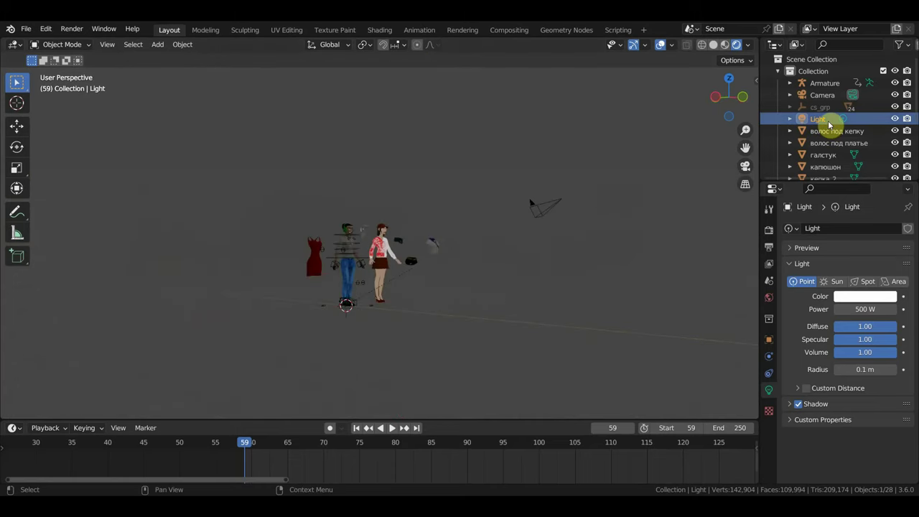
{"action": "middle_click_drag", "start_coordinate": [595, 228], "coordinate": [423, 314]}
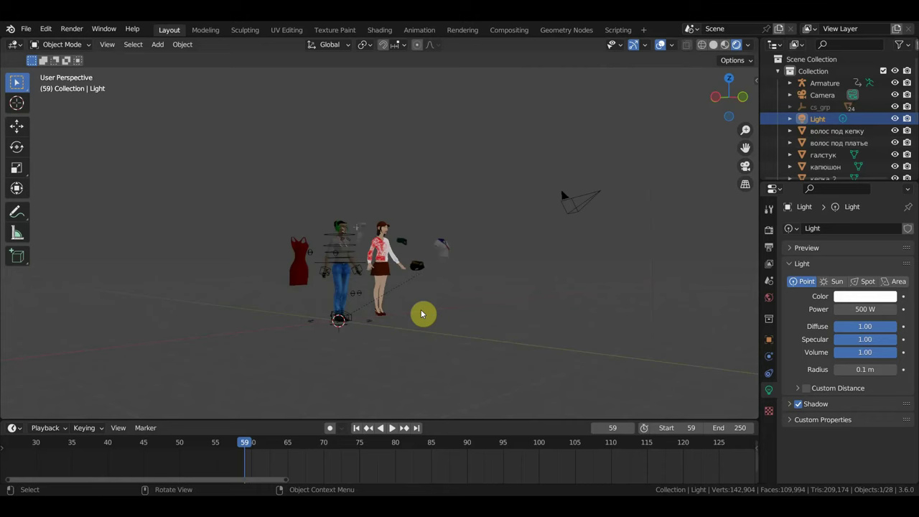
- Move the point light by X −2.92, Y 3.53, Z −8.82 m and select the left girl's jeans
{"action": "key", "text": "g"}
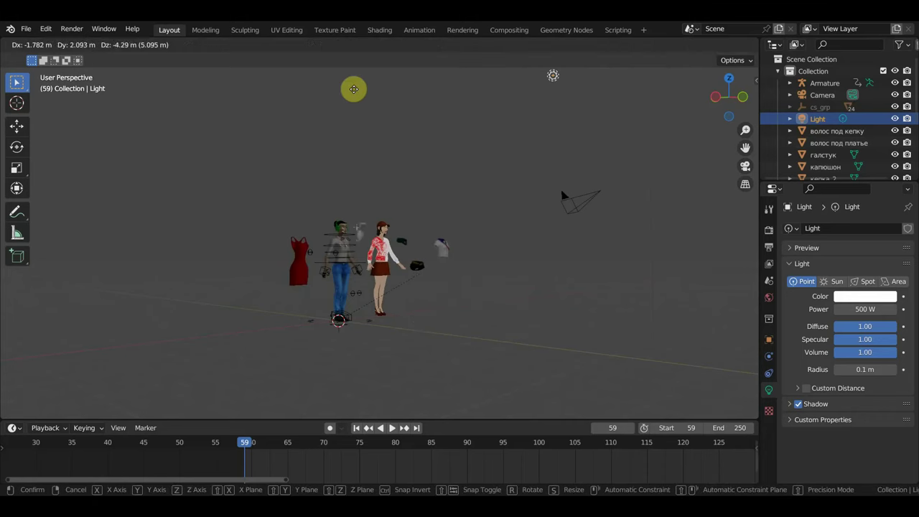
{"action": "left_click", "coordinate": [295, 242]}
{"action": "scroll", "coordinate": [550, 265], "scroll_direction": "up", "scroll_amount": 4}
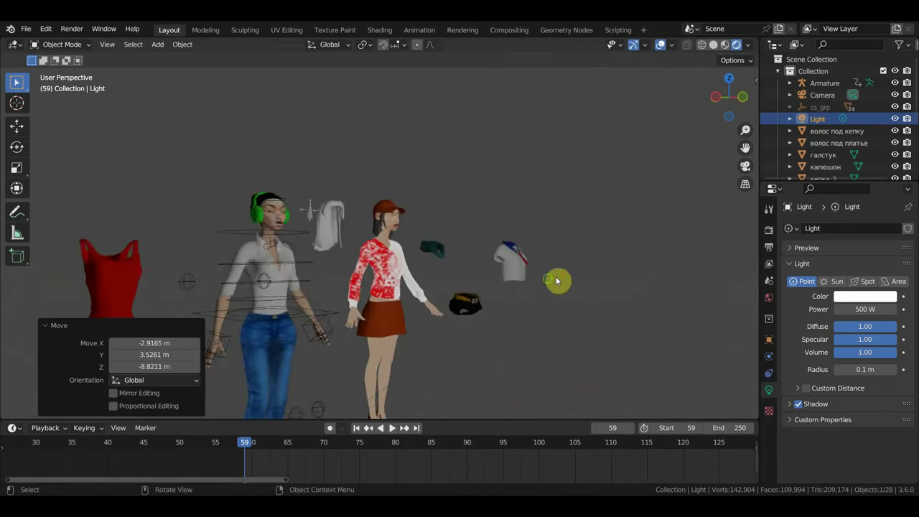
{"action": "mouse_move", "coordinate": [557, 280]}
{"action": "middle_mouse_down"}
{"action": "mouse_move", "coordinate": [431, 287]}
{"action": "mouse_move", "coordinate": [434, 198]}
{"action": "middle_mouse_up"}
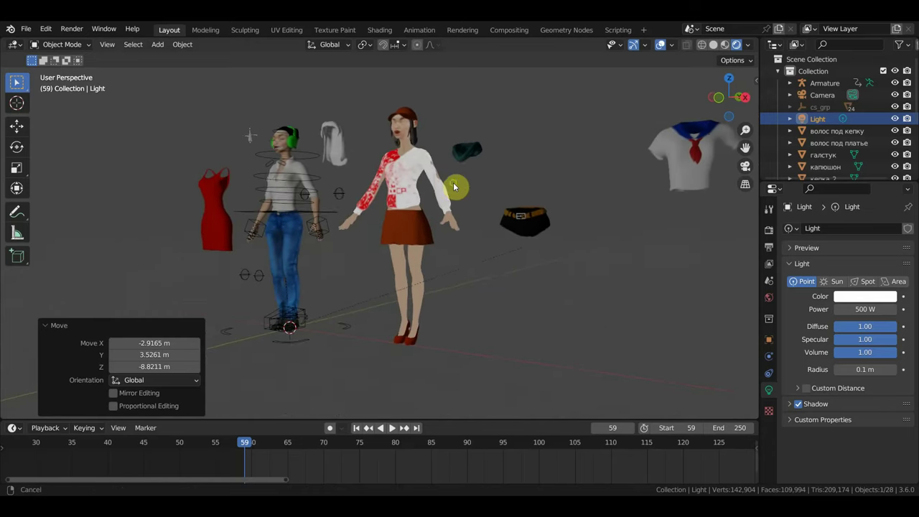
{"action": "left_click", "coordinate": [294, 259]}
{"action": "middle_click_drag", "start_coordinate": [345, 256], "coordinate": [380, 256]}
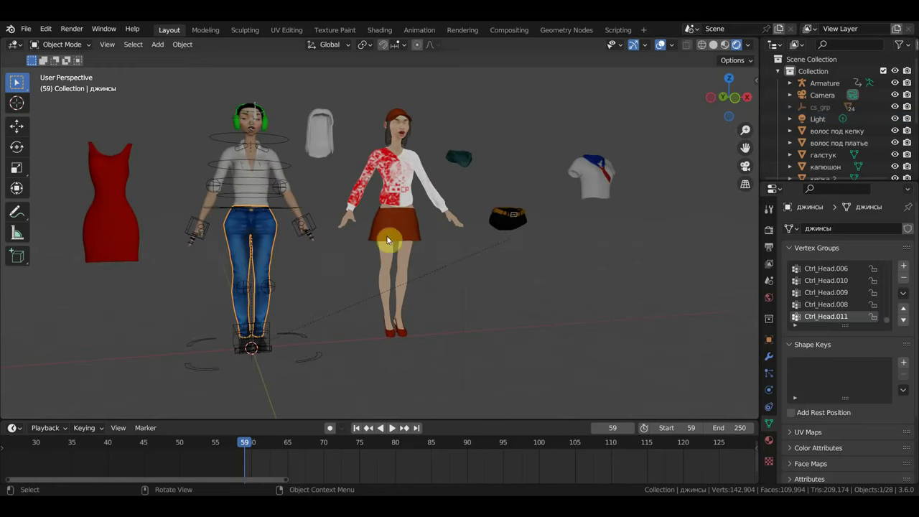
- Move the black belt piece (бляха) onto the left girl's waist
{"action": "left_click", "coordinate": [512, 228]}
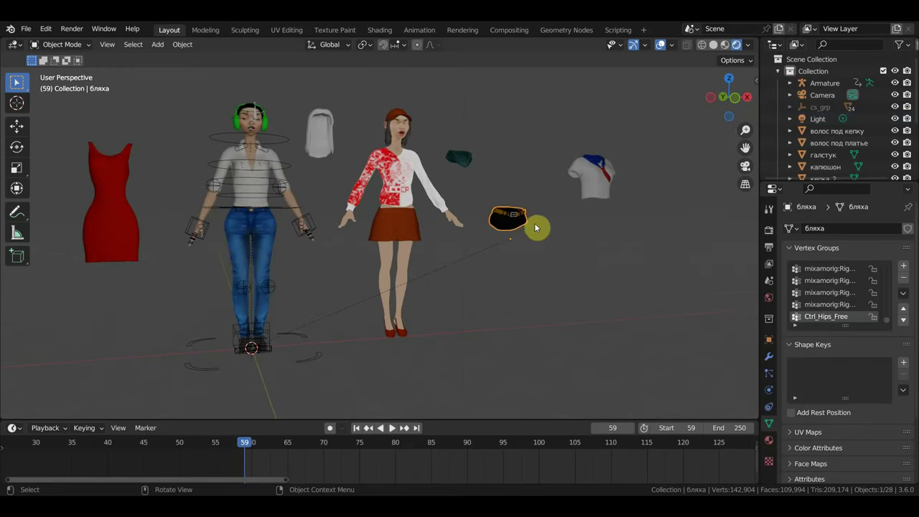
{"action": "left_click", "coordinate": [17, 125]}
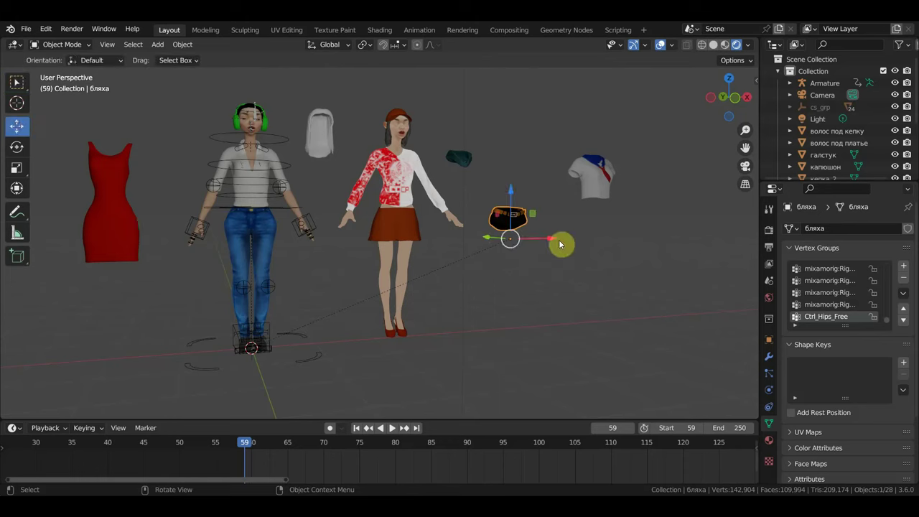
{"action": "left_click_drag", "start_coordinate": [542, 238], "coordinate": [295, 243]}
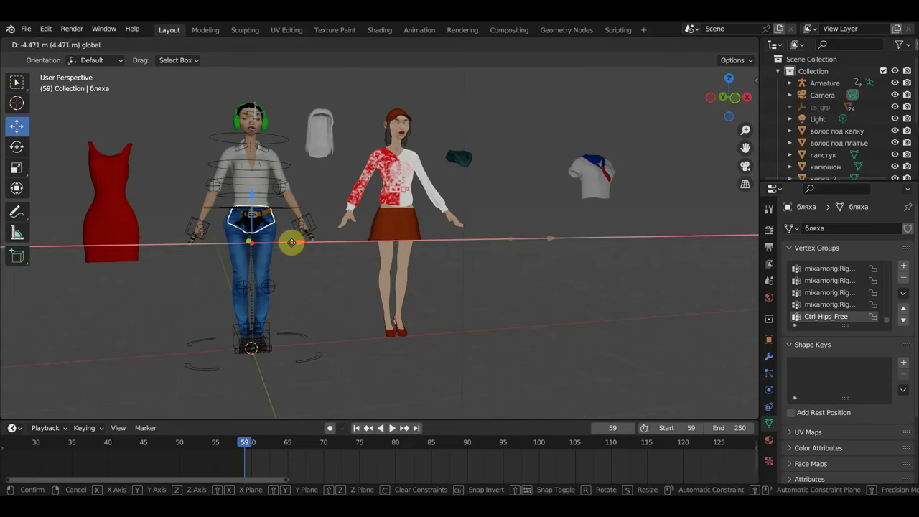
{"action": "left_click_drag", "start_coordinate": [291, 243], "coordinate": [287, 255]}
- Delete the left girl's jeans so her black shorts show
{"action": "left_click", "coordinate": [265, 263]}
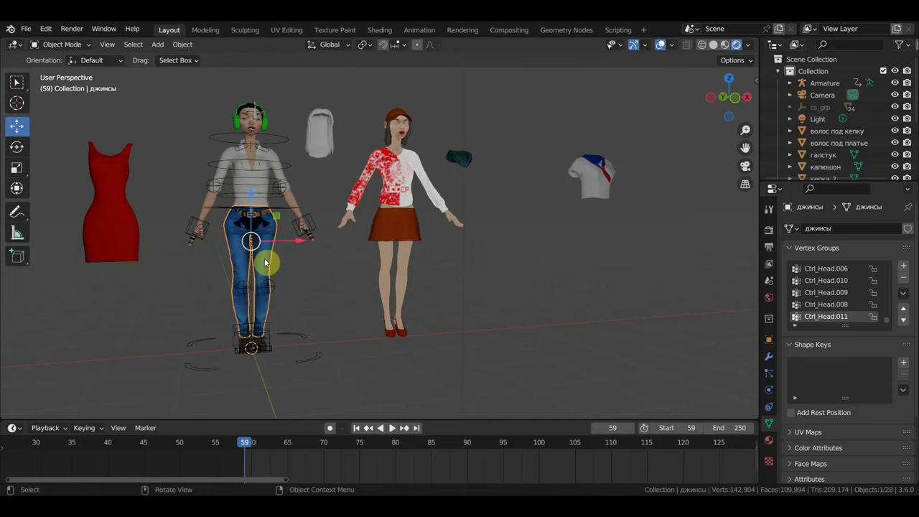
{"action": "key", "text": "Delete"}
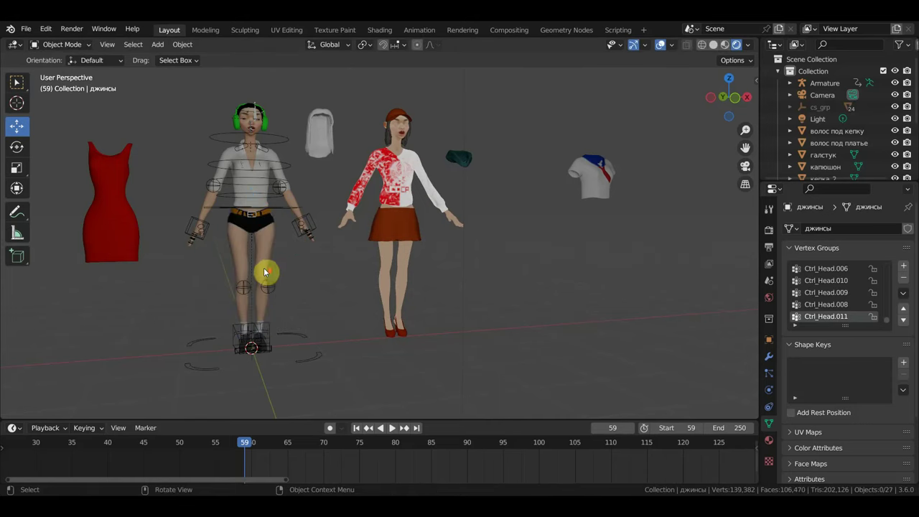
{"action": "scroll", "coordinate": [264, 271], "scroll_direction": "up", "scroll_amount": 2}
{"action": "middle_click_drag", "start_coordinate": [271, 272], "coordinate": [377, 254]}
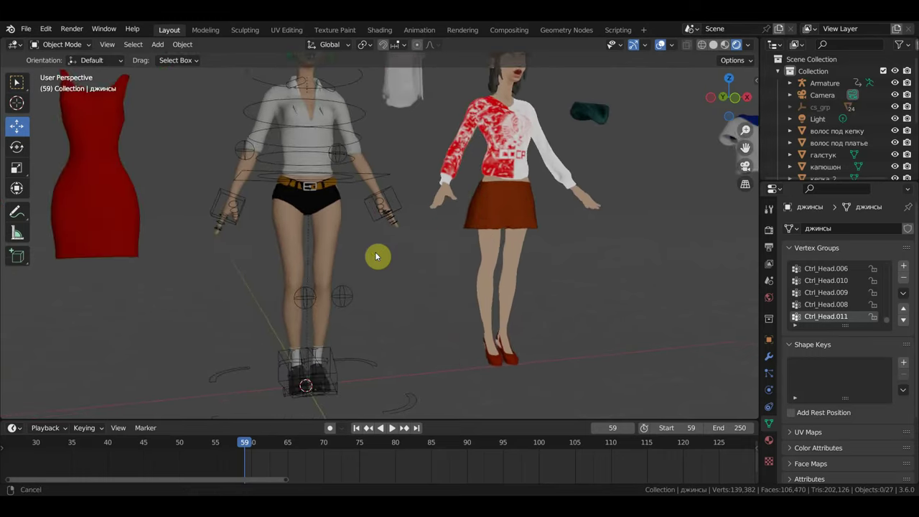
{"action": "scroll", "coordinate": [306, 277], "scroll_direction": "up", "scroll_amount": 1}
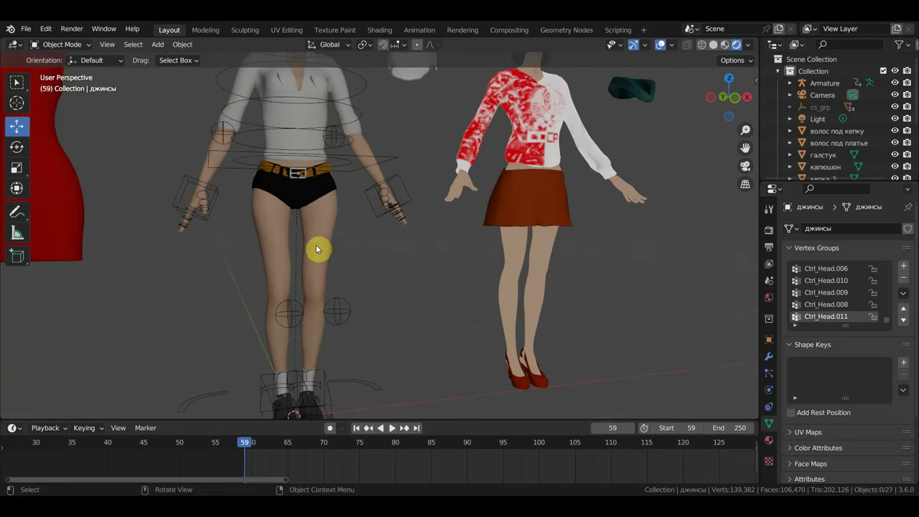
- Inspect both girls' bodies, including японка тело1, from several angles and select the point light
{"action": "left_click", "coordinate": [321, 262]}
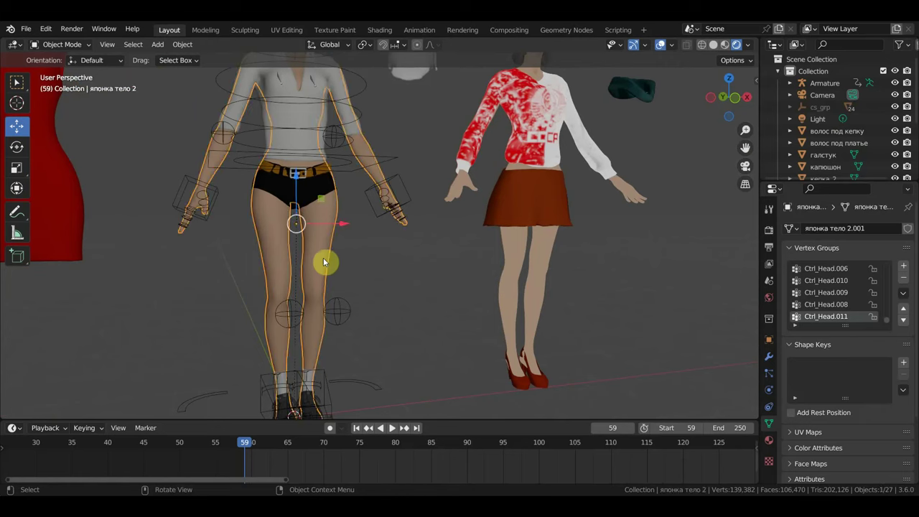
{"action": "left_click", "coordinate": [515, 289]}
{"action": "mouse_move", "coordinate": [599, 297]}
{"action": "middle_mouse_down"}
{"action": "mouse_move", "coordinate": [542, 294]}
{"action": "mouse_move", "coordinate": [558, 320]}
{"action": "middle_mouse_up"}
{"action": "scroll", "coordinate": [542, 296], "scroll_direction": "down", "scroll_amount": 4}
{"action": "scroll", "coordinate": [553, 308], "scroll_direction": "down", "scroll_amount": 1}
{"action": "scroll", "coordinate": [545, 314], "scroll_direction": "down", "scroll_amount": 2}
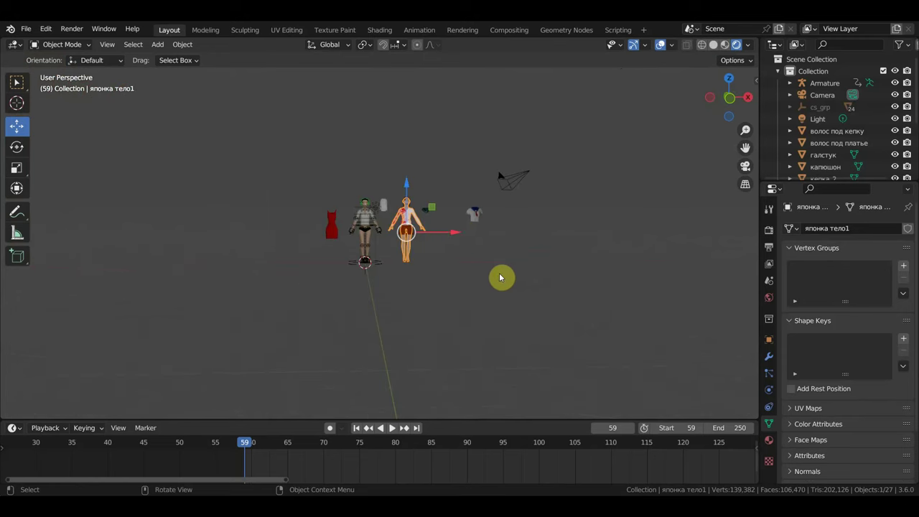
{"action": "scroll", "coordinate": [386, 236], "scroll_direction": "up", "scroll_amount": 2}
{"action": "scroll", "coordinate": [402, 239], "scroll_direction": "up", "scroll_amount": 4}
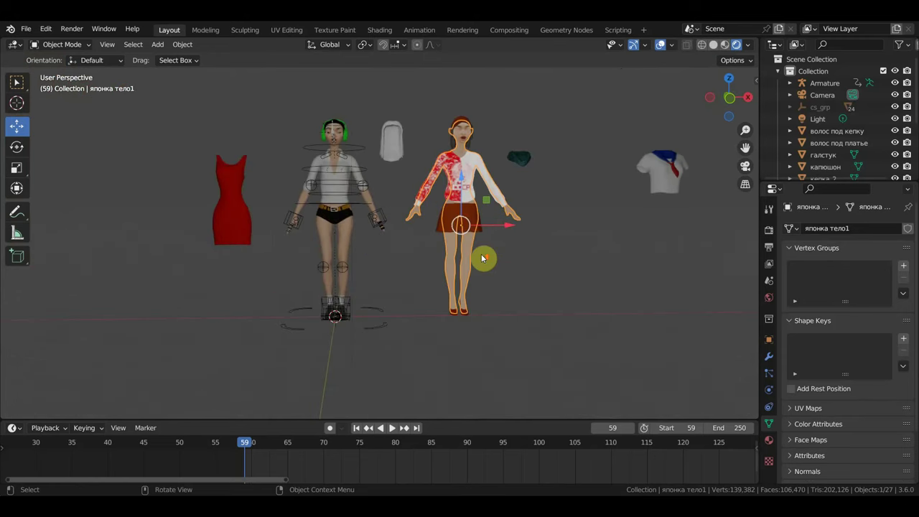
{"action": "scroll", "coordinate": [489, 258], "scroll_direction": "up", "scroll_amount": 1}
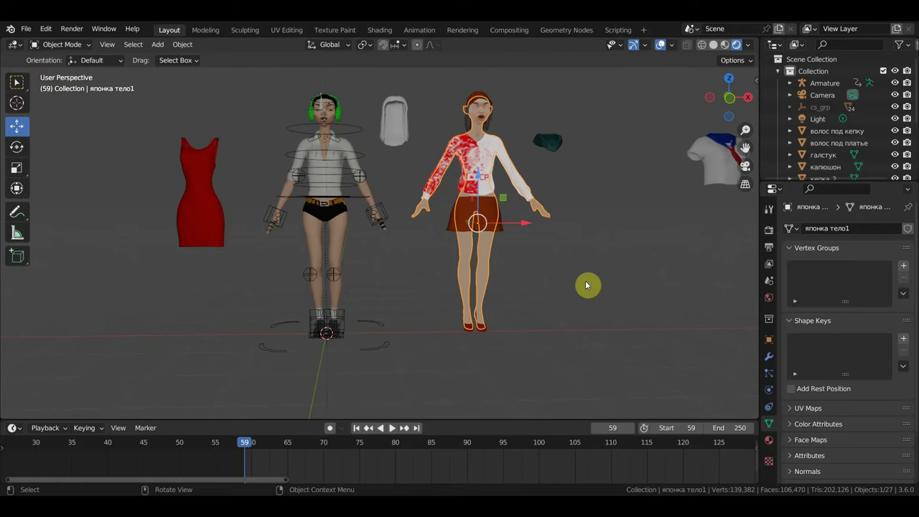
{"action": "mouse_move", "coordinate": [585, 286]}
{"action": "middle_mouse_down"}
{"action": "mouse_move", "coordinate": [652, 290]}
{"action": "mouse_move", "coordinate": [747, 237]}
{"action": "middle_mouse_up"}
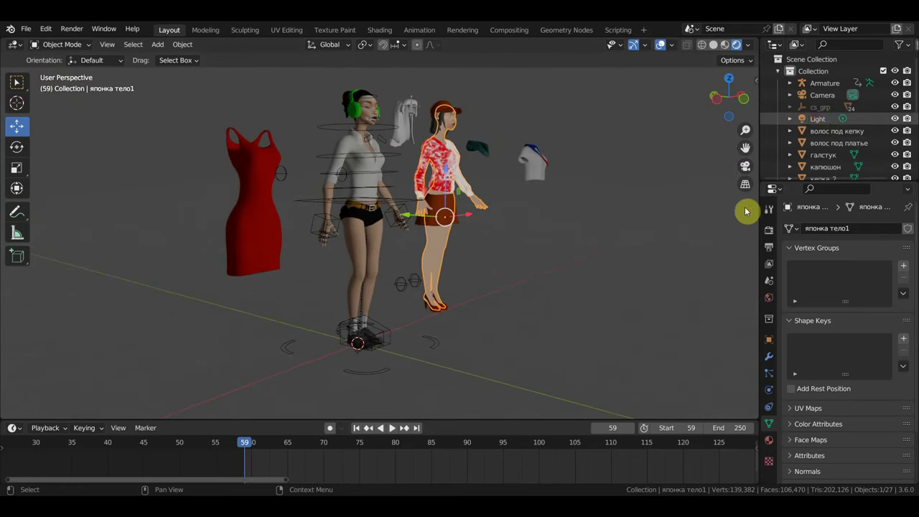
{"action": "left_click", "coordinate": [653, 266]}
{"action": "scroll", "coordinate": [639, 273], "scroll_direction": "down", "scroll_amount": 5}
- Move the point light to X −3.17, Y 4.29, Z 2.06 m, then select японка тело1 in Shading
{"action": "key", "text": "g"}
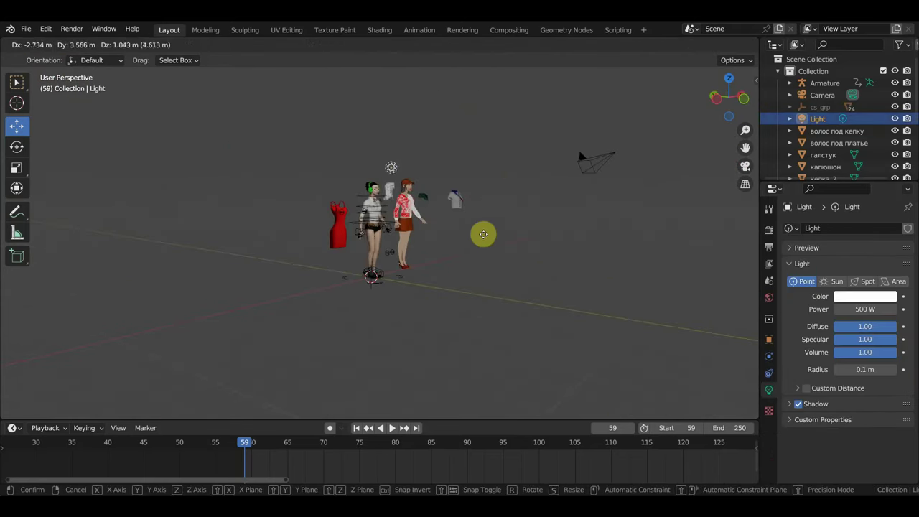
{"action": "left_click", "coordinate": [505, 242]}
{"action": "scroll", "coordinate": [502, 242], "scroll_direction": "up", "scroll_amount": 3}
{"action": "scroll", "coordinate": [501, 242], "scroll_direction": "up", "scroll_amount": 2}
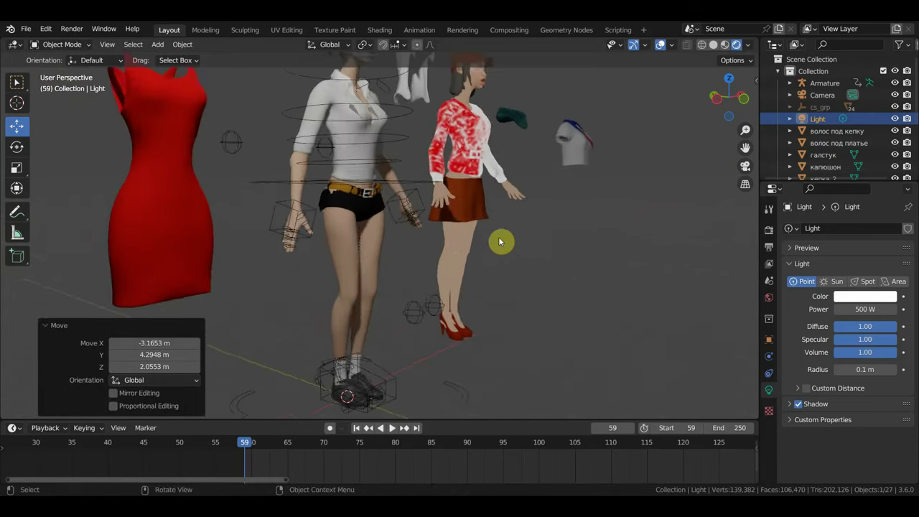
{"action": "middle_click_drag", "start_coordinate": [500, 242], "coordinate": [419, 237]}
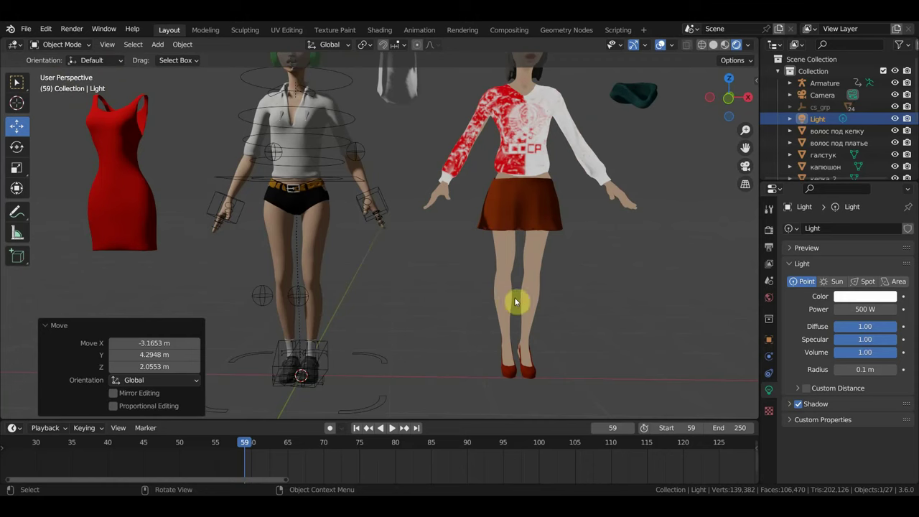
{"action": "left_click", "coordinate": [541, 274]}
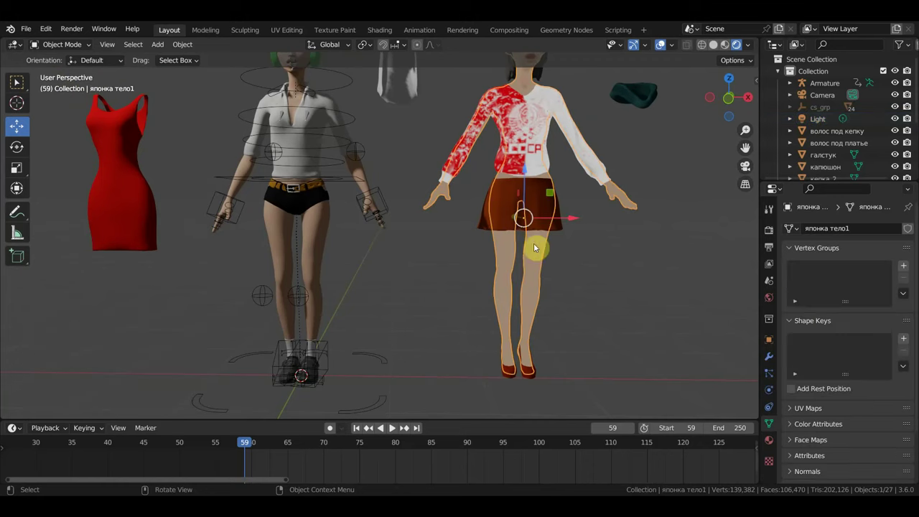
{"action": "left_click", "coordinate": [377, 30]}
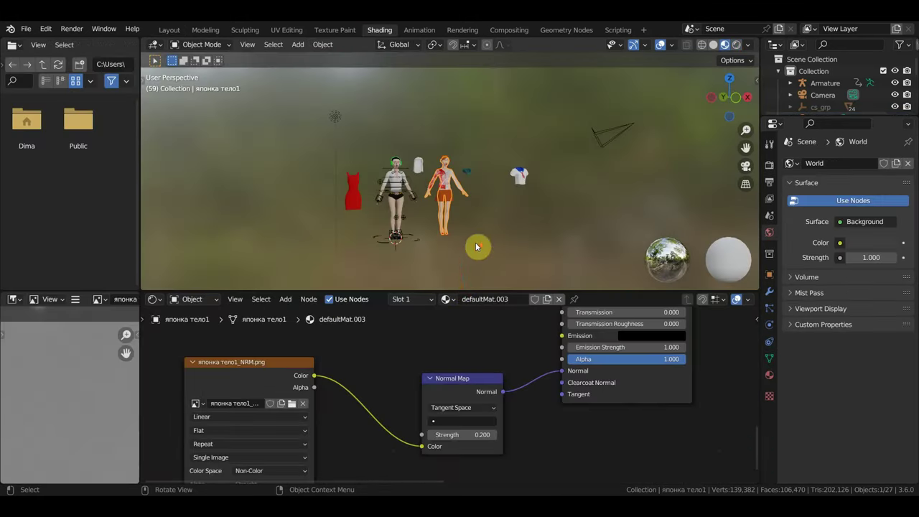
- Bring the body material's Color Ramp into view and slide its white stop toward 0.938
{"action": "scroll", "coordinate": [476, 246], "scroll_direction": "up", "scroll_amount": 5}
{"action": "scroll", "coordinate": [475, 246], "scroll_direction": "up", "scroll_amount": 4}
{"action": "mouse_move", "coordinate": [476, 246]}
{"action": "middle_mouse_down", "text": "shift"}
{"action": "mouse_move", "coordinate": [498, 187]}
{"action": "mouse_move", "coordinate": [498, 250]}
{"action": "middle_mouse_up", "text": "shift"}
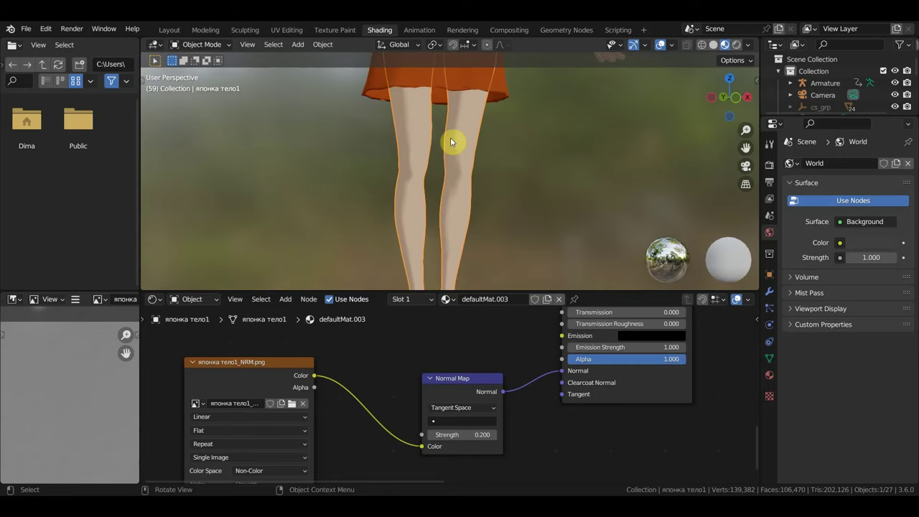
{"action": "mouse_move", "coordinate": [645, 375]}
{"action": "middle_mouse_down"}
{"action": "mouse_move", "coordinate": [632, 404]}
{"action": "mouse_move", "coordinate": [545, 439]}
{"action": "mouse_move", "coordinate": [447, 349]}
{"action": "mouse_move", "coordinate": [375, 416]}
{"action": "middle_mouse_up"}
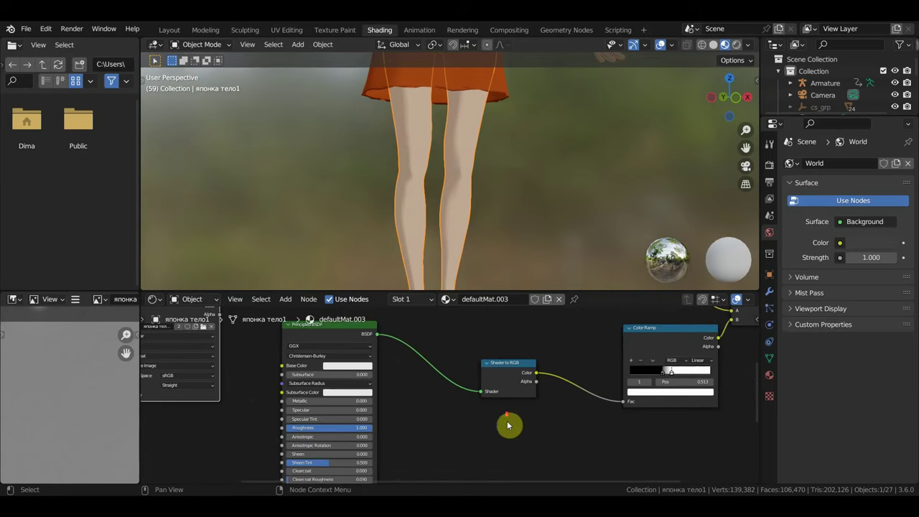
{"action": "middle_click_drag", "start_coordinate": [507, 427], "coordinate": [384, 453]}
{"action": "scroll", "coordinate": [451, 454], "scroll_direction": "up", "scroll_amount": 2}
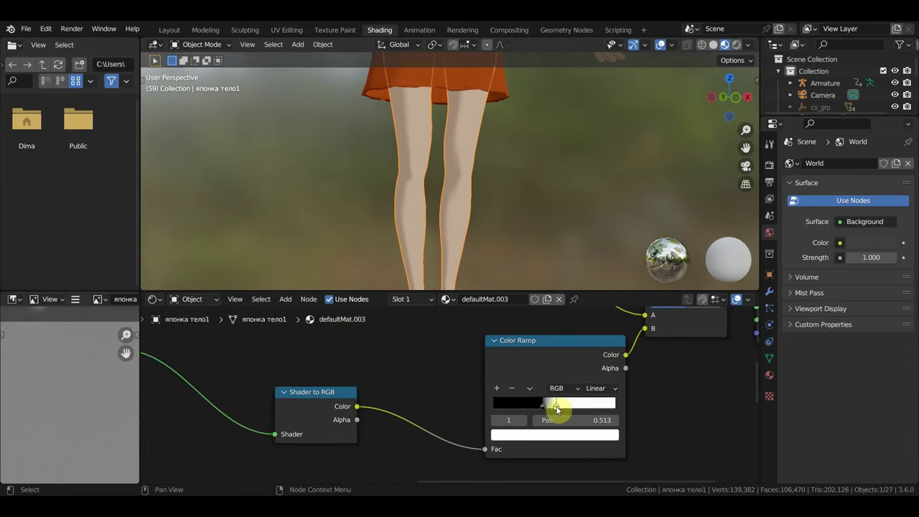
{"action": "mouse_move", "coordinate": [586, 411]}
{"action": "left_mouse_down"}
{"action": "mouse_move", "coordinate": [611, 417]}
{"action": "mouse_move", "coordinate": [552, 419]}
{"action": "mouse_move", "coordinate": [541, 412]}
{"action": "mouse_move", "coordinate": [573, 411]}
{"action": "mouse_move", "coordinate": [551, 407]}
{"action": "left_mouse_up"}
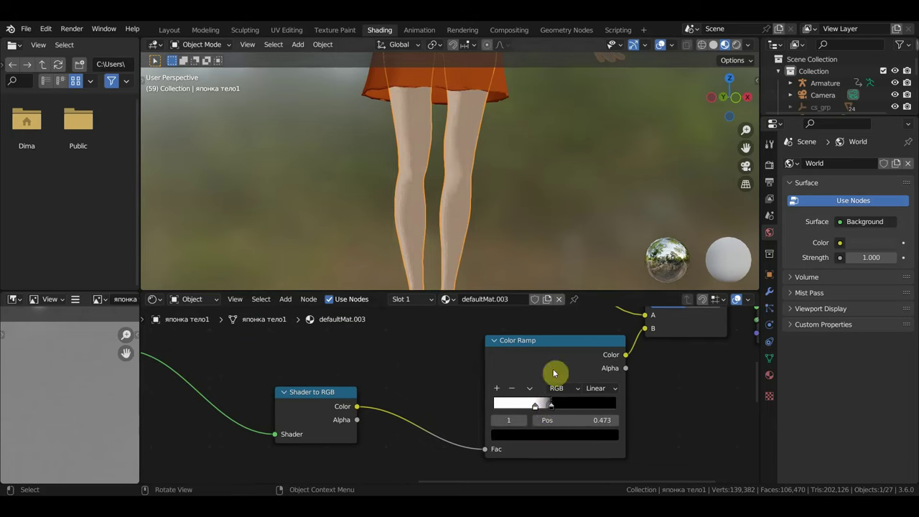
{"action": "scroll", "coordinate": [548, 199], "scroll_direction": "down", "scroll_amount": 5}
{"action": "scroll", "coordinate": [534, 68], "scroll_direction": "up", "scroll_amount": 3}
{"action": "scroll", "coordinate": [505, 141], "scroll_direction": "up", "scroll_amount": 3}
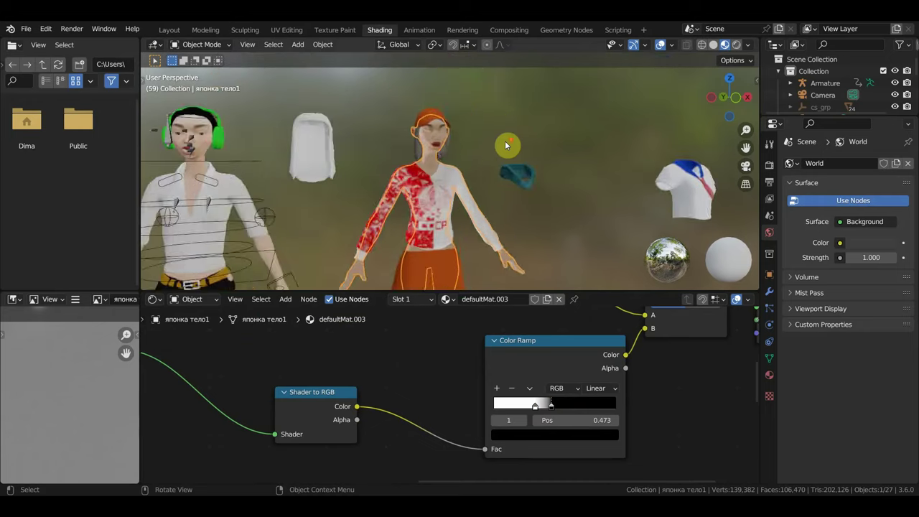
{"action": "scroll", "coordinate": [505, 141], "scroll_direction": "up", "scroll_amount": 3}
{"action": "scroll", "coordinate": [539, 237], "scroll_direction": "up", "scroll_amount": 2}
{"action": "scroll", "coordinate": [538, 230], "scroll_direction": "down", "scroll_amount": 2}
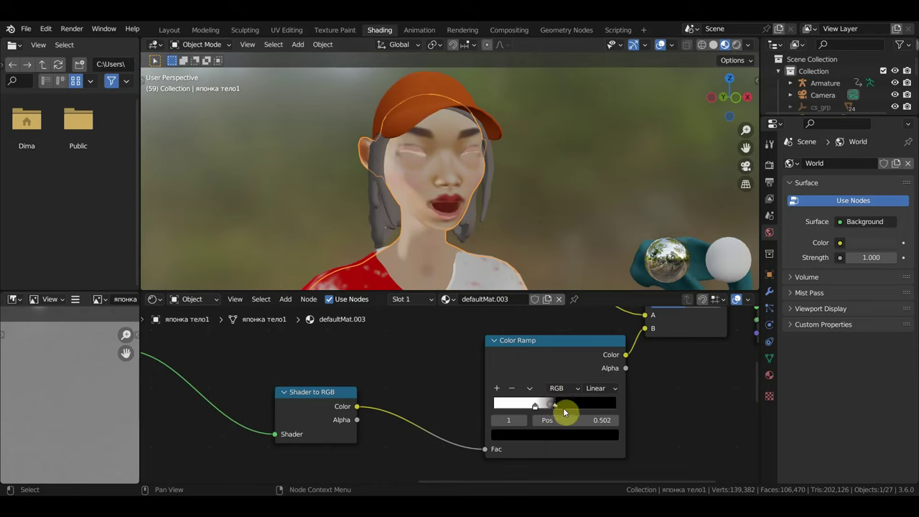
- Move the Color Ramp's black stop to about 0.676 and pull the highlight stop lower
{"action": "mouse_move", "coordinate": [564, 413]}
{"action": "left_mouse_down"}
{"action": "mouse_move", "coordinate": [580, 412]}
{"action": "mouse_move", "coordinate": [527, 410]}
{"action": "mouse_move", "coordinate": [596, 423]}
{"action": "mouse_move", "coordinate": [514, 417]}
{"action": "mouse_move", "coordinate": [602, 415]}
{"action": "left_mouse_up"}
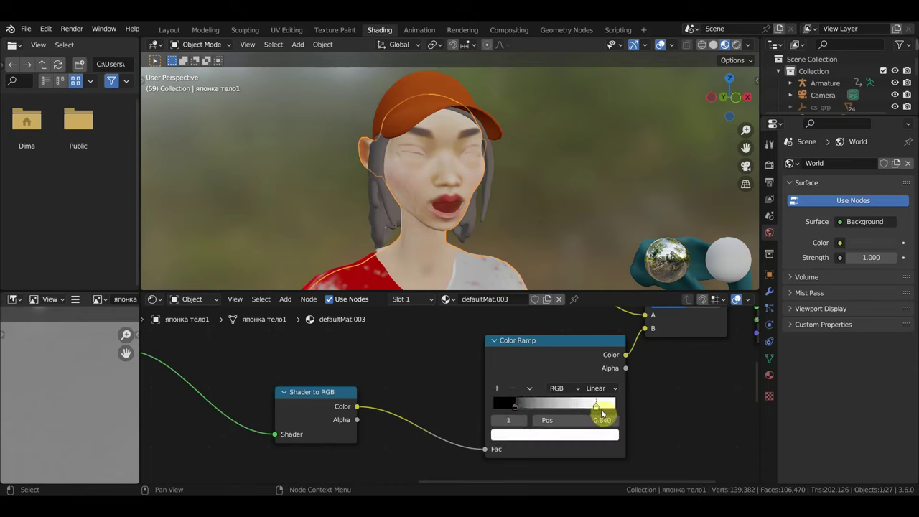
{"action": "mouse_move", "coordinate": [516, 406]}
{"action": "left_mouse_down"}
{"action": "mouse_move", "coordinate": [584, 408]}
{"action": "mouse_move", "coordinate": [575, 413]}
{"action": "left_mouse_up"}
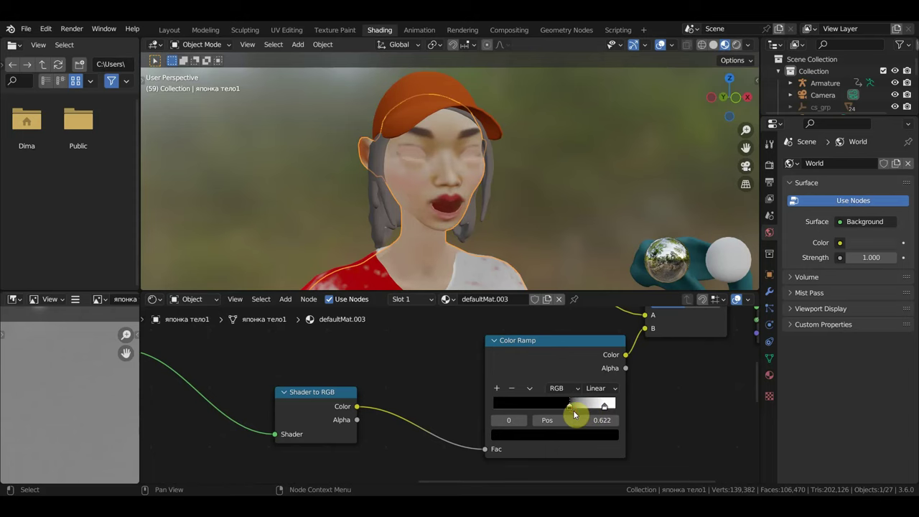
{"action": "mouse_move", "coordinate": [551, 281]}
{"action": "middle_mouse_down"}
{"action": "mouse_move", "coordinate": [572, 271]}
{"action": "mouse_move", "coordinate": [534, 260]}
{"action": "middle_mouse_up"}
{"action": "scroll", "coordinate": [519, 251], "scroll_direction": "up", "scroll_amount": 4}
{"action": "scroll", "coordinate": [557, 230], "scroll_direction": "down", "scroll_amount": 4}
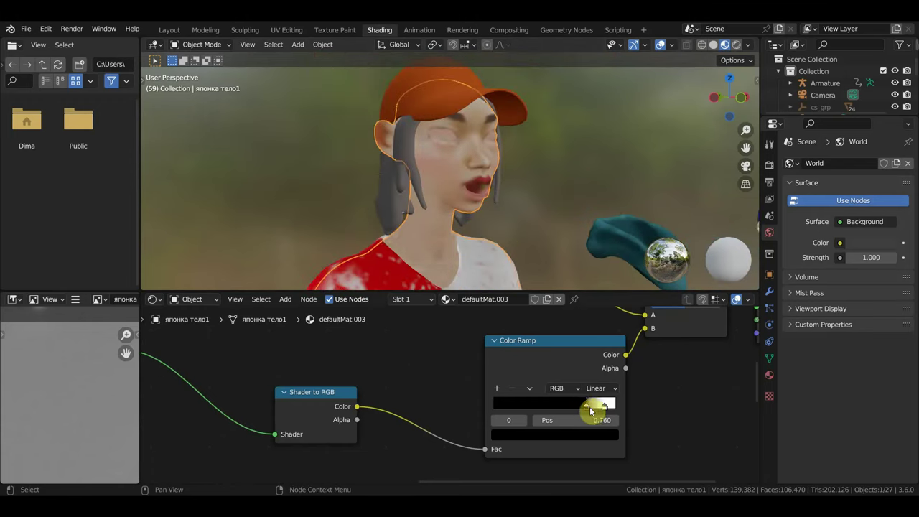
{"action": "left_click_drag", "start_coordinate": [589, 406], "coordinate": [553, 402]}
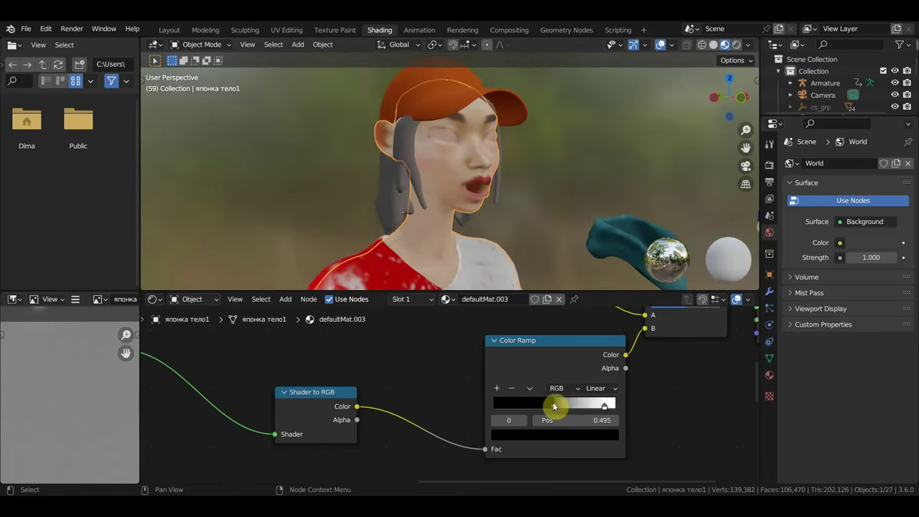
{"action": "left_click_drag", "start_coordinate": [605, 407], "coordinate": [560, 407]}
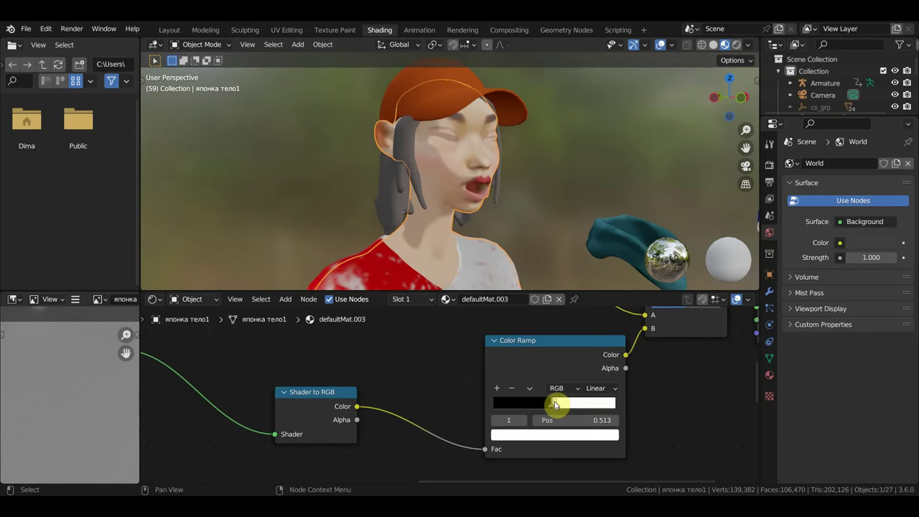
- View the face from three-quarters and retune the shadow stop's position on the ramp
{"action": "middle_click_drag", "start_coordinate": [555, 285], "coordinate": [556, 260]}
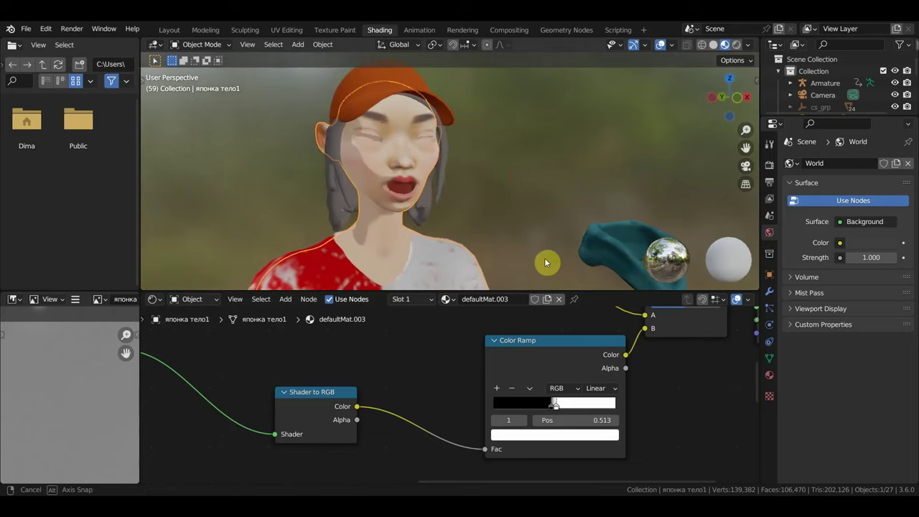
{"action": "scroll", "coordinate": [471, 247], "scroll_direction": "up", "scroll_amount": 2}
{"action": "middle_click_drag", "start_coordinate": [469, 243], "coordinate": [504, 244]}
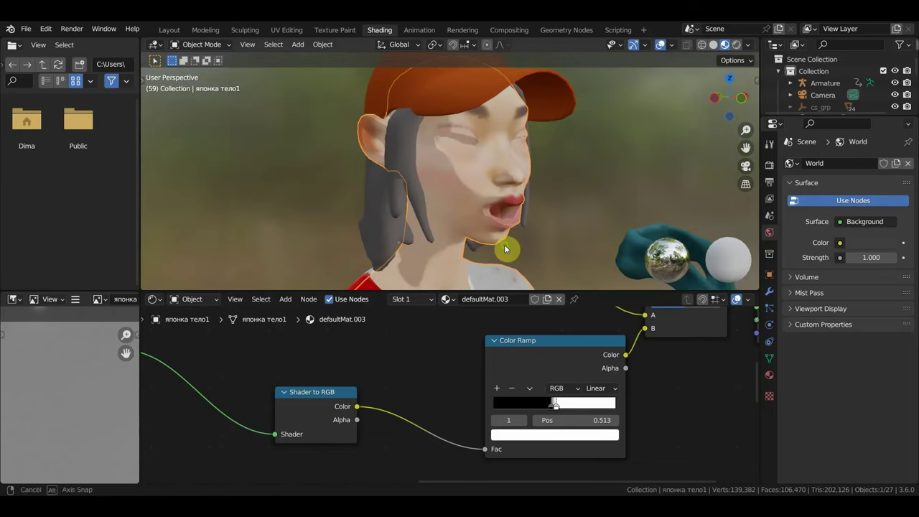
{"action": "left_click_drag", "start_coordinate": [551, 406], "coordinate": [543, 408]}
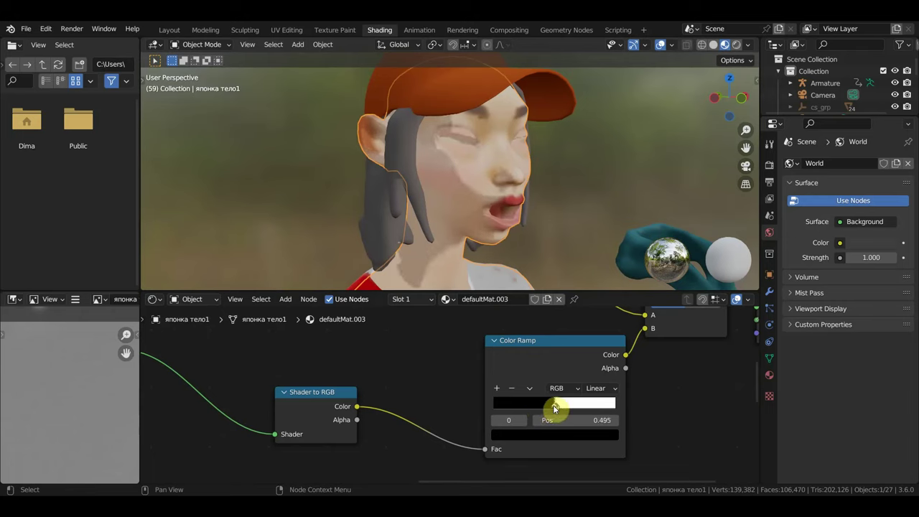
{"action": "left_click_drag", "start_coordinate": [554, 408], "coordinate": [537, 408]}
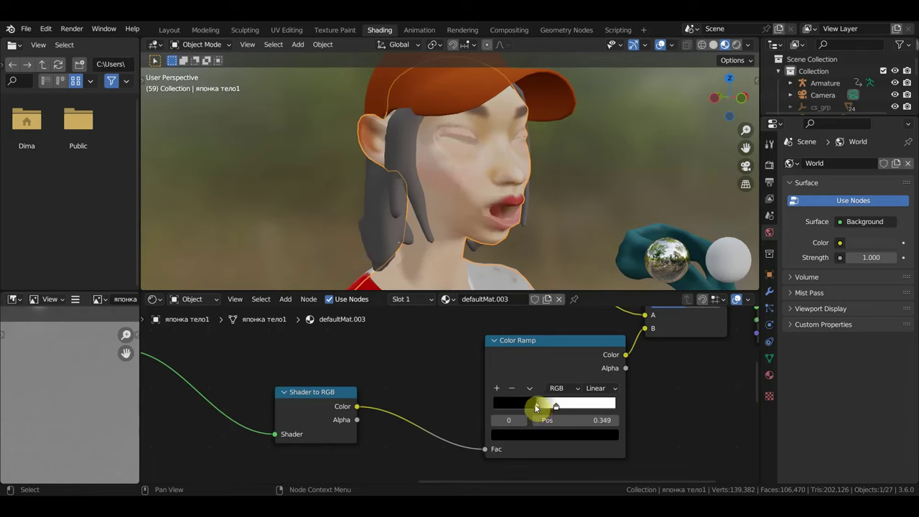
{"action": "left_click_drag", "start_coordinate": [511, 404], "coordinate": [593, 407]}
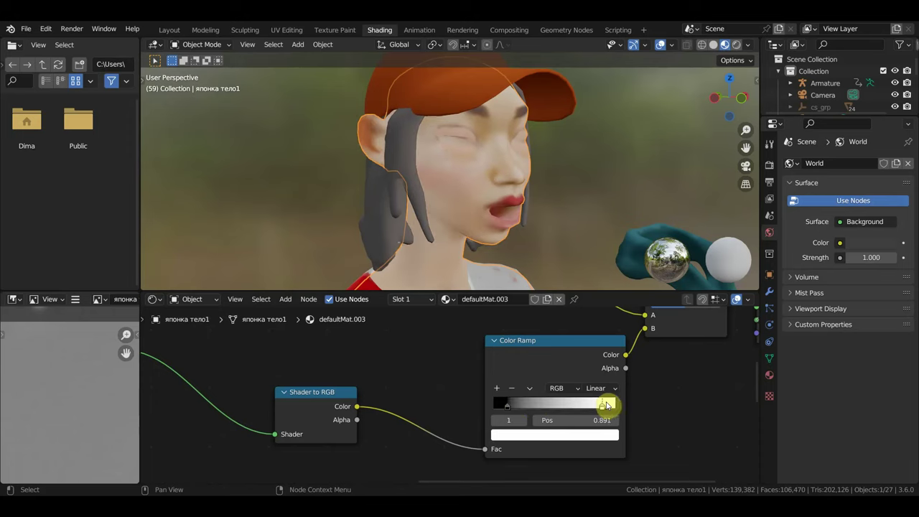
{"action": "mouse_move", "coordinate": [507, 406]}
{"action": "left_mouse_down"}
{"action": "mouse_move", "coordinate": [500, 410]}
{"action": "mouse_move", "coordinate": [599, 417]}
{"action": "mouse_move", "coordinate": [534, 415]}
{"action": "left_mouse_up"}
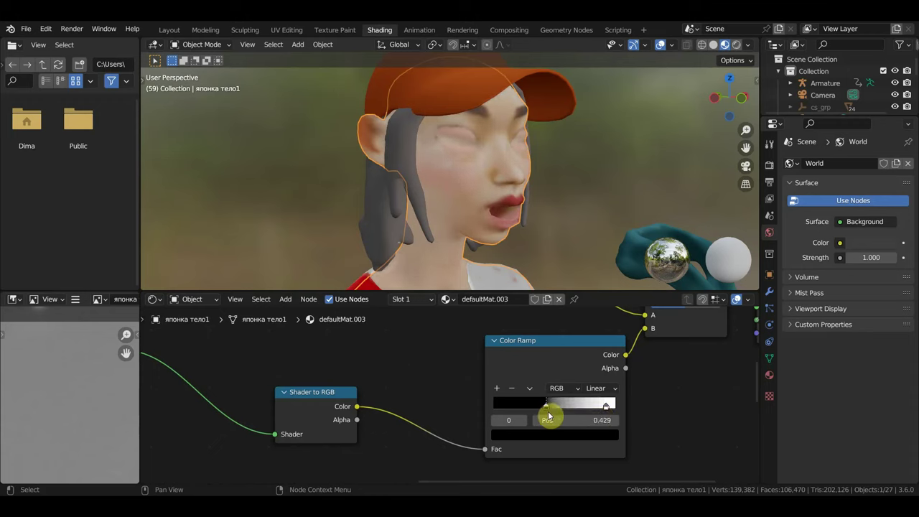
- Slide the white stop beside the black stop at 0.487 for a hard toon edge
{"action": "left_click_drag", "start_coordinate": [605, 409], "coordinate": [554, 404]}
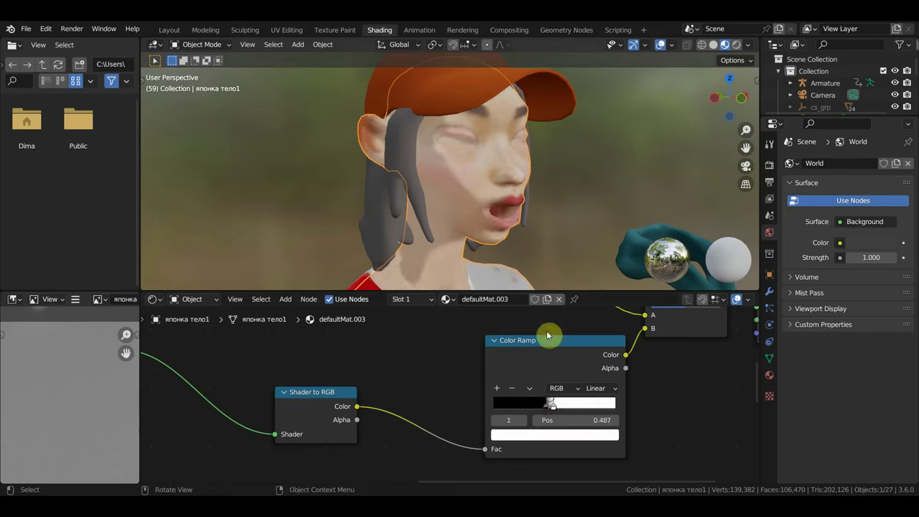
{"action": "scroll", "coordinate": [567, 224], "scroll_direction": "down", "scroll_amount": 3}
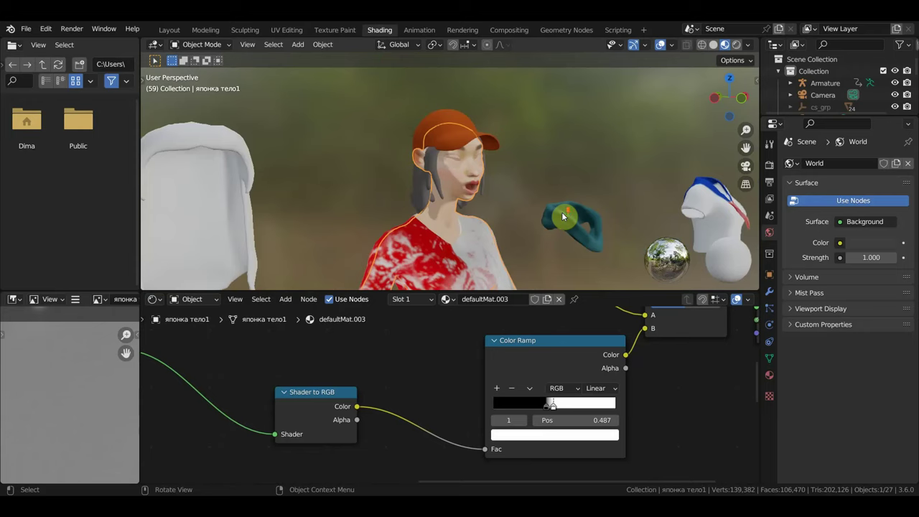
{"action": "scroll", "coordinate": [562, 213], "scroll_direction": "down", "scroll_amount": 2}
{"action": "scroll", "coordinate": [553, 219], "scroll_direction": "down", "scroll_amount": 2}
{"action": "scroll", "coordinate": [550, 215], "scroll_direction": "up", "scroll_amount": 5}
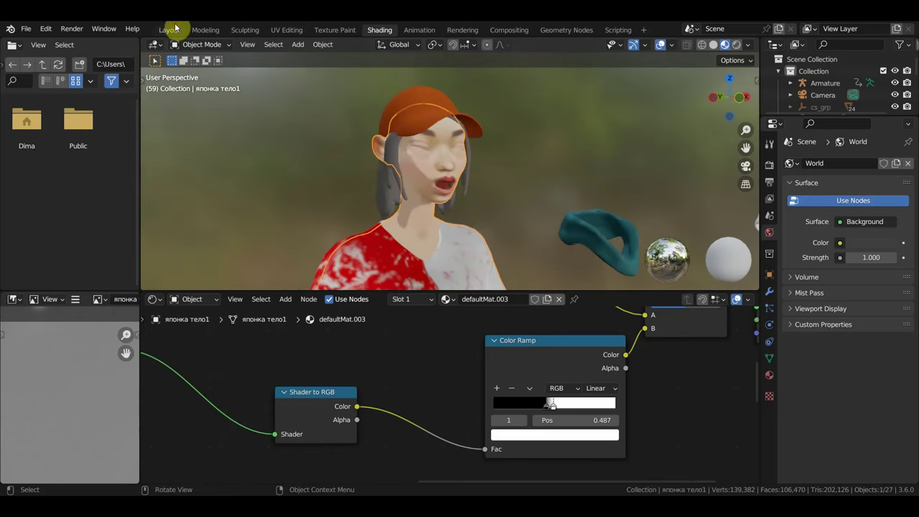
- Return to the Layout workspace and orbit the view around the characters
{"action": "left_click", "coordinate": [173, 30]}
{"action": "scroll", "coordinate": [561, 172], "scroll_direction": "down", "scroll_amount": 3}
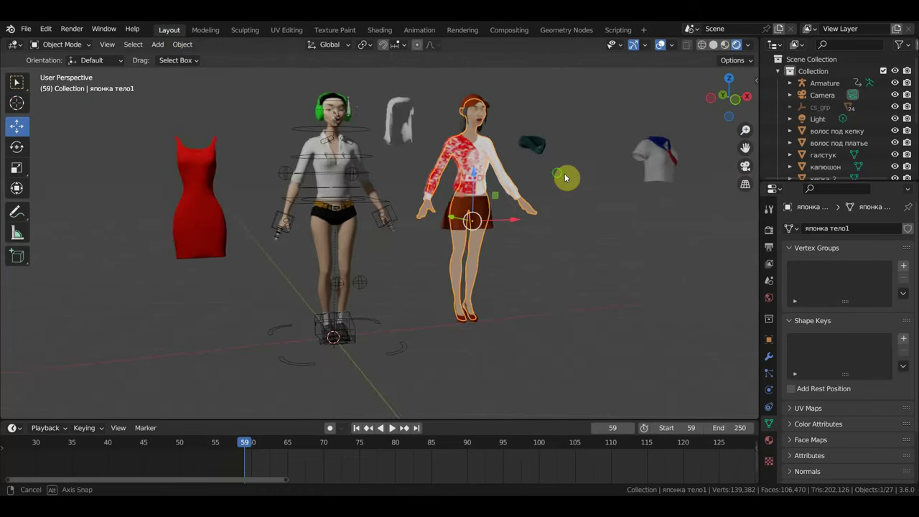
{"action": "middle_click_drag", "start_coordinate": [564, 173], "coordinate": [471, 263]}
{"action": "scroll", "coordinate": [472, 263], "scroll_direction": "up", "scroll_amount": 4}
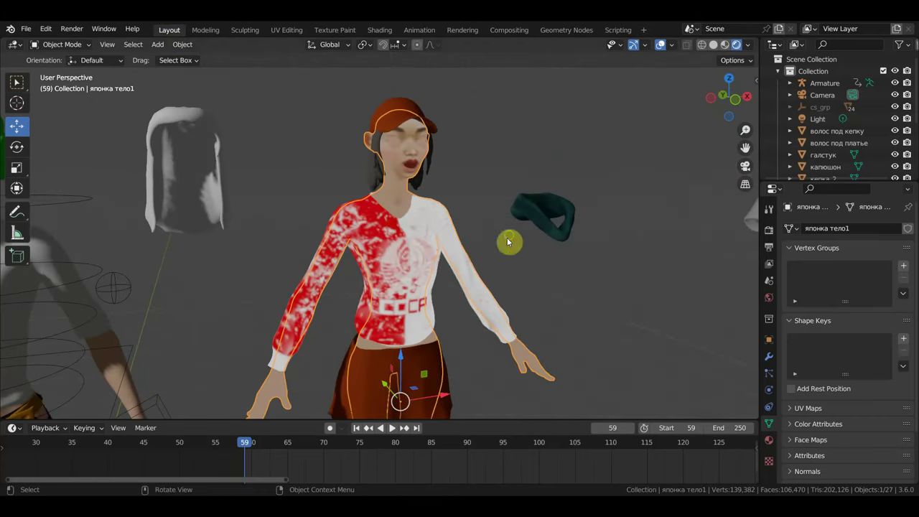
{"action": "scroll", "coordinate": [507, 241], "scroll_direction": "up", "scroll_amount": 4}
{"action": "scroll", "coordinate": [499, 242], "scroll_direction": "down", "scroll_amount": 3}
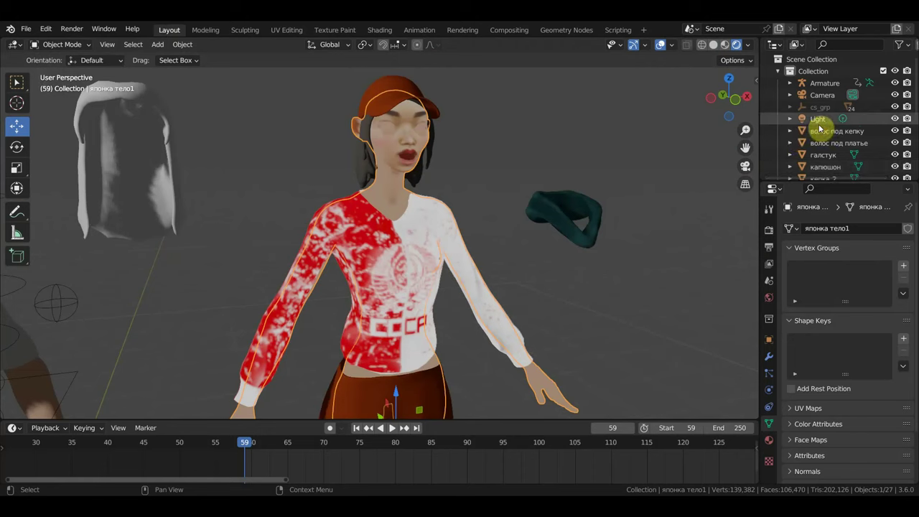
- Select the point light and move it twice, ending further from the characters
{"action": "left_click", "coordinate": [820, 120]}
{"action": "key", "text": "g"}
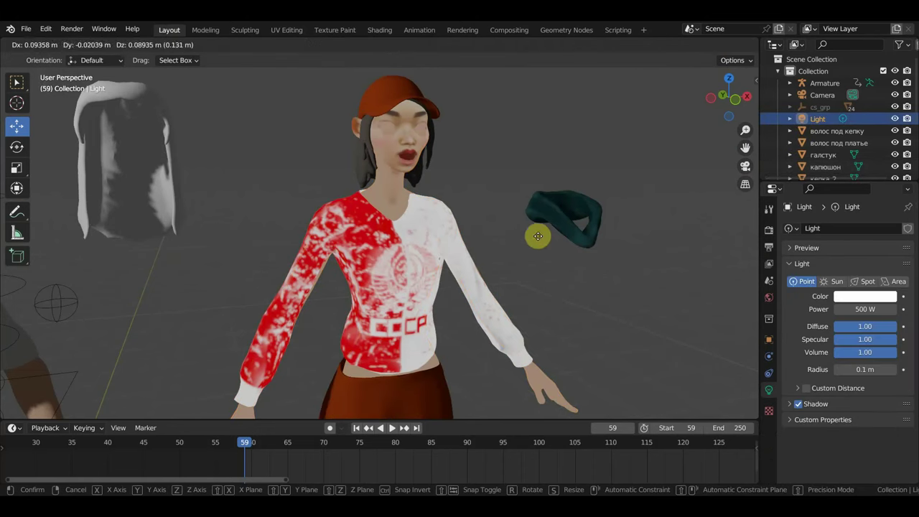
{"action": "left_click", "coordinate": [603, 202]}
{"action": "scroll", "coordinate": [600, 237], "scroll_direction": "down", "scroll_amount": 3}
{"action": "scroll", "coordinate": [623, 243], "scroll_direction": "down", "scroll_amount": 3}
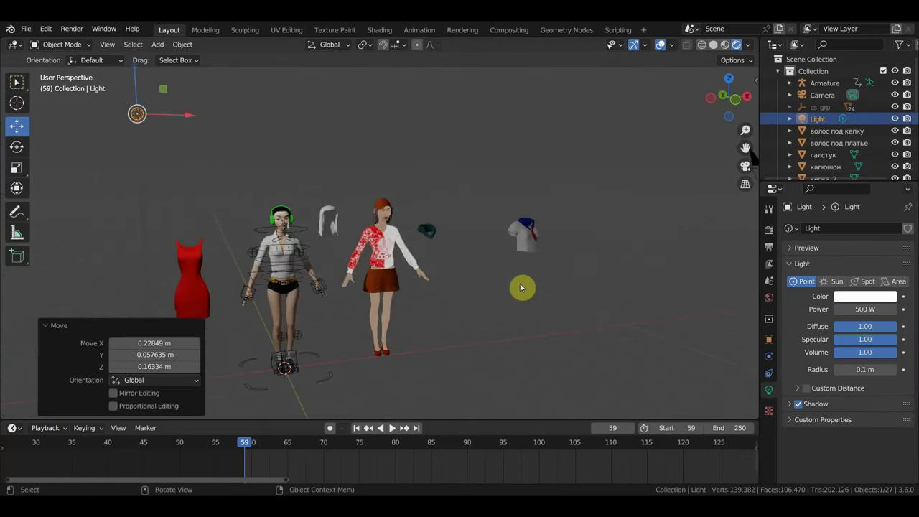
{"action": "key", "text": "g"}
{"action": "left_click", "coordinate": [247, 301]}
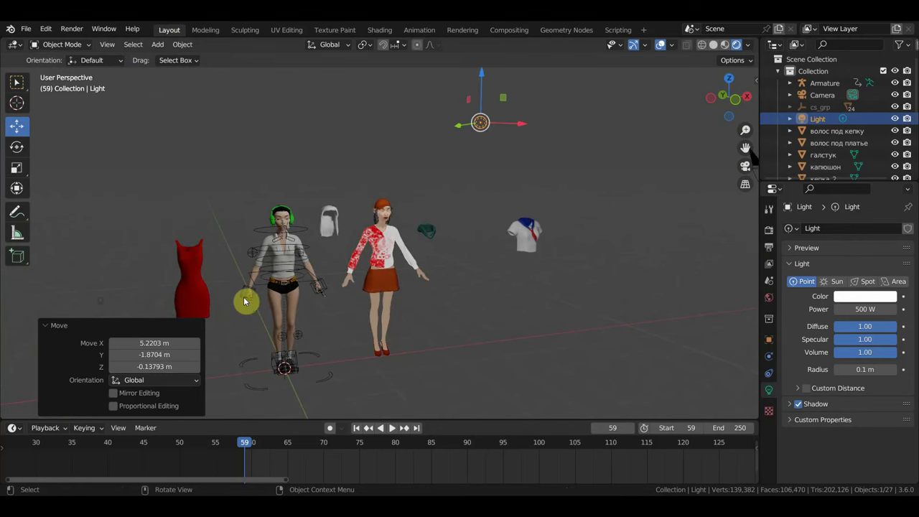
{"action": "scroll", "coordinate": [362, 307], "scroll_direction": "up", "scroll_amount": 3}
{"action": "scroll", "coordinate": [360, 302], "scroll_direction": "up", "scroll_amount": 1}
{"action": "scroll", "coordinate": [368, 280], "scroll_direction": "up", "scroll_amount": 3}
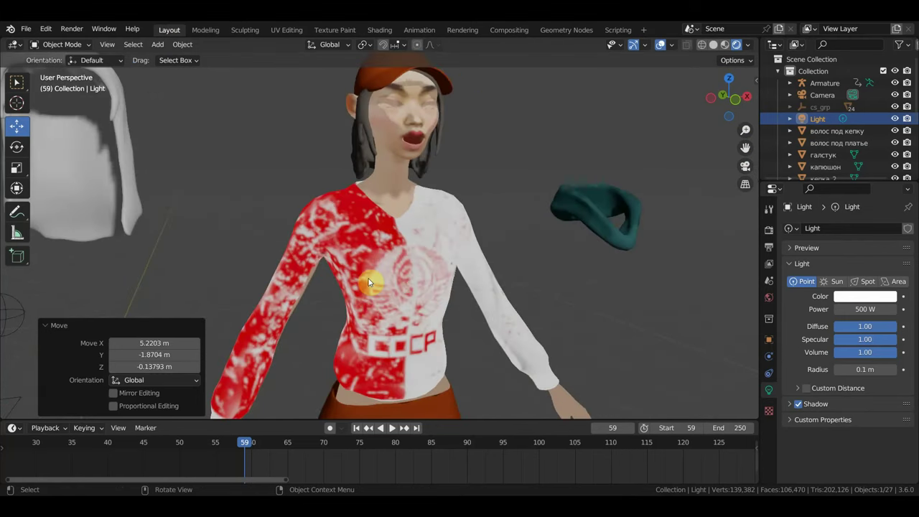
{"action": "scroll", "coordinate": [370, 275], "scroll_direction": "down", "scroll_amount": 3}
{"action": "scroll", "coordinate": [445, 279], "scroll_direction": "down", "scroll_amount": 3}
{"action": "middle_click_drag", "start_coordinate": [445, 279], "coordinate": [478, 281]}
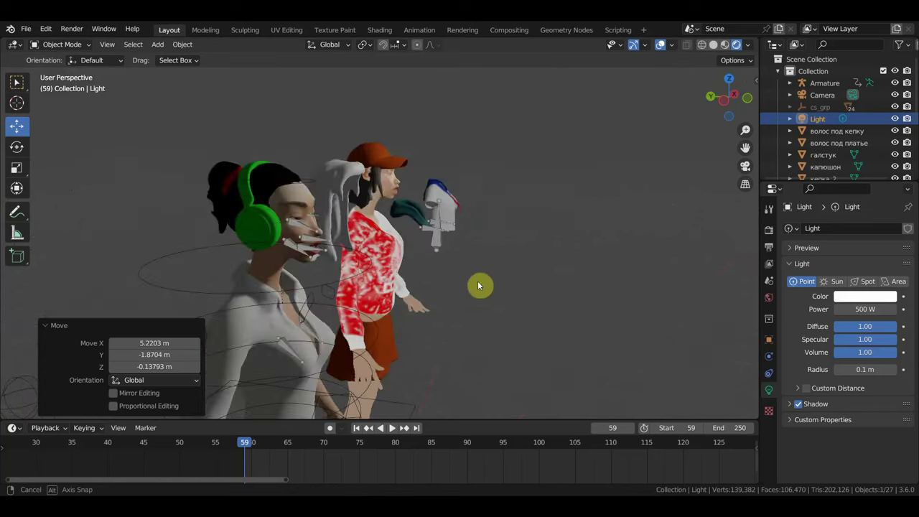
- Move the light once more, then check the girl's lighting from the front
{"action": "key", "text": "g"}
{"action": "left_click", "coordinate": [236, 253]}
{"action": "scroll", "coordinate": [408, 269], "scroll_direction": "up", "scroll_amount": 2}
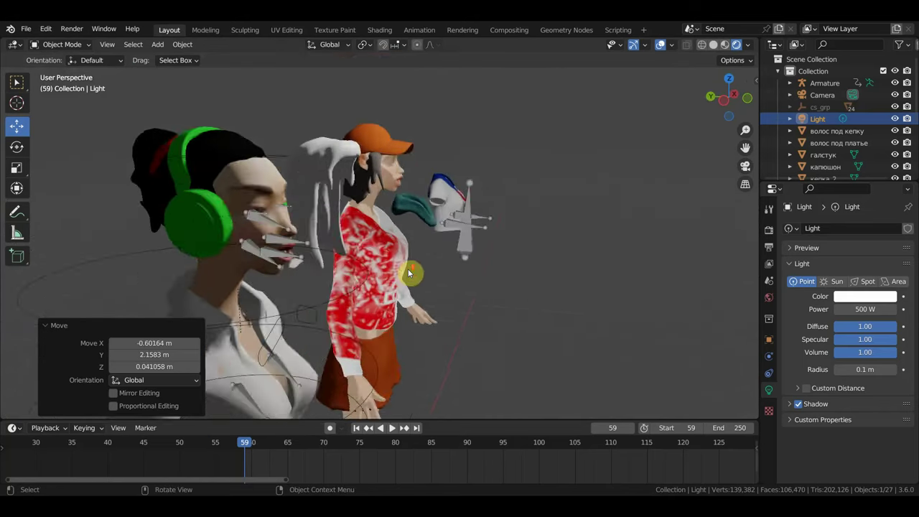
{"action": "scroll", "coordinate": [366, 276], "scroll_direction": "up", "scroll_amount": 3}
{"action": "mouse_move", "coordinate": [366, 276]}
{"action": "middle_mouse_down"}
{"action": "mouse_move", "coordinate": [262, 267]}
{"action": "mouse_move", "coordinate": [332, 147]}
{"action": "middle_mouse_up"}
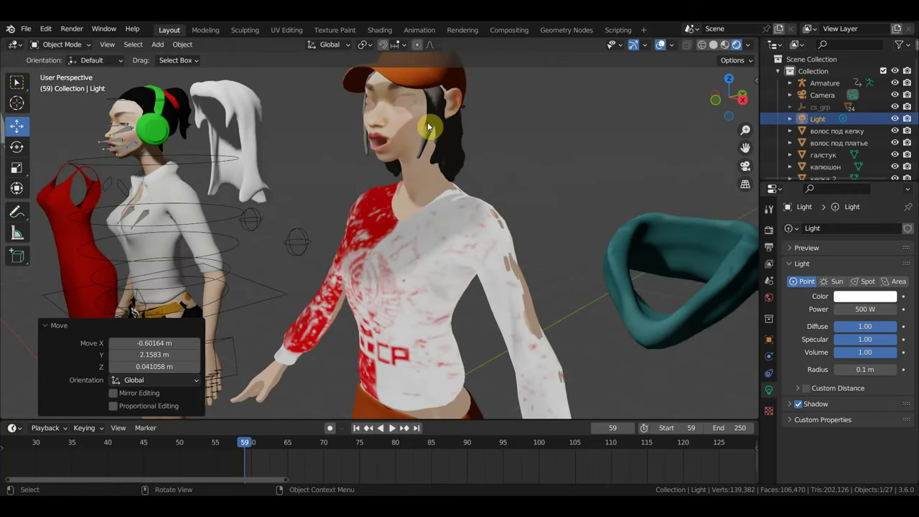
{"action": "mouse_move", "coordinate": [427, 128]}
{"action": "middle_mouse_down"}
{"action": "mouse_move", "coordinate": [376, 113]}
{"action": "mouse_move", "coordinate": [425, 112]}
{"action": "mouse_move", "coordinate": [451, 162]}
{"action": "mouse_move", "coordinate": [421, 181]}
{"action": "middle_mouse_up"}
{"action": "scroll", "coordinate": [431, 165], "scroll_direction": "up", "scroll_amount": 3}
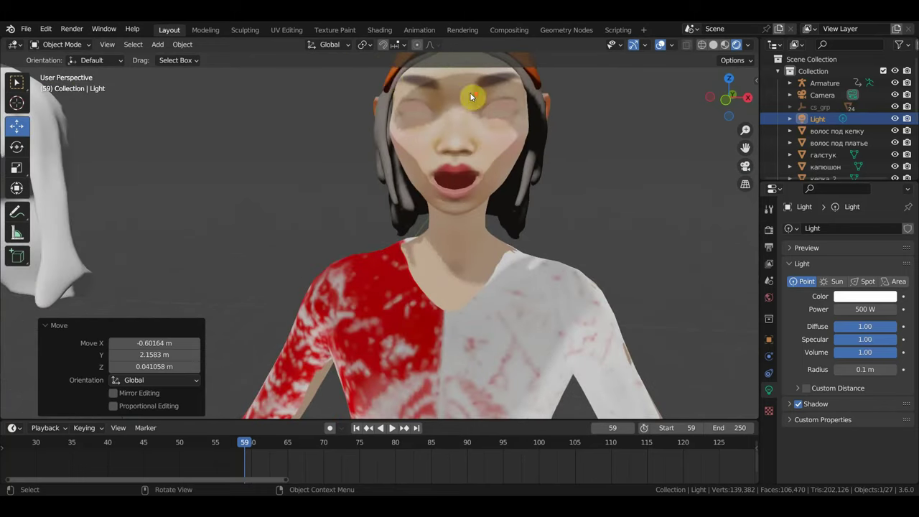
{"action": "scroll", "coordinate": [471, 97], "scroll_direction": "down", "scroll_amount": 3}
{"action": "mouse_move", "coordinate": [482, 128]}
{"action": "middle_mouse_down"}
{"action": "mouse_move", "coordinate": [431, 129]}
{"action": "mouse_move", "coordinate": [481, 120]}
{"action": "mouse_move", "coordinate": [531, 129]}
{"action": "middle_mouse_up"}
{"action": "middle_click_drag", "start_coordinate": [473, 147], "coordinate": [475, 173]}
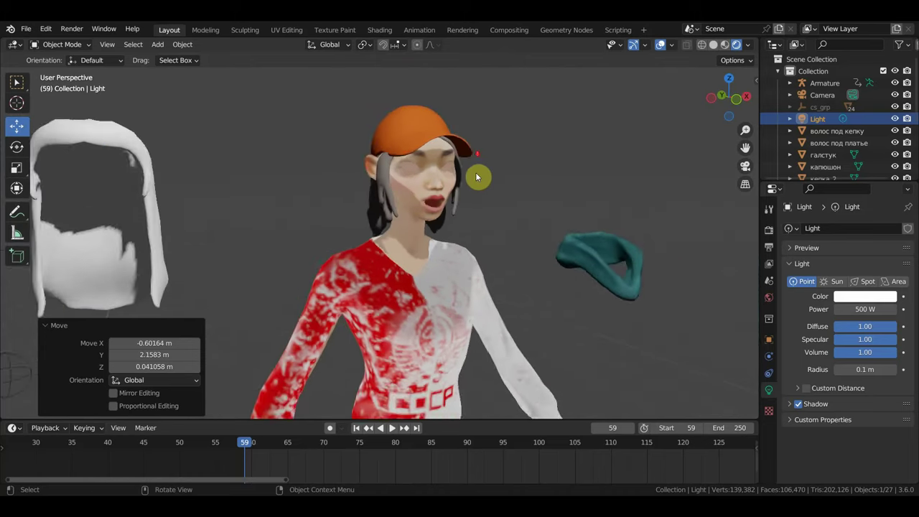
{"action": "scroll", "coordinate": [480, 188], "scroll_direction": "down", "scroll_amount": 3}
{"action": "scroll", "coordinate": [489, 203], "scroll_direction": "down", "scroll_amount": 3}
{"action": "scroll", "coordinate": [491, 205], "scroll_direction": "down", "scroll_amount": 2}
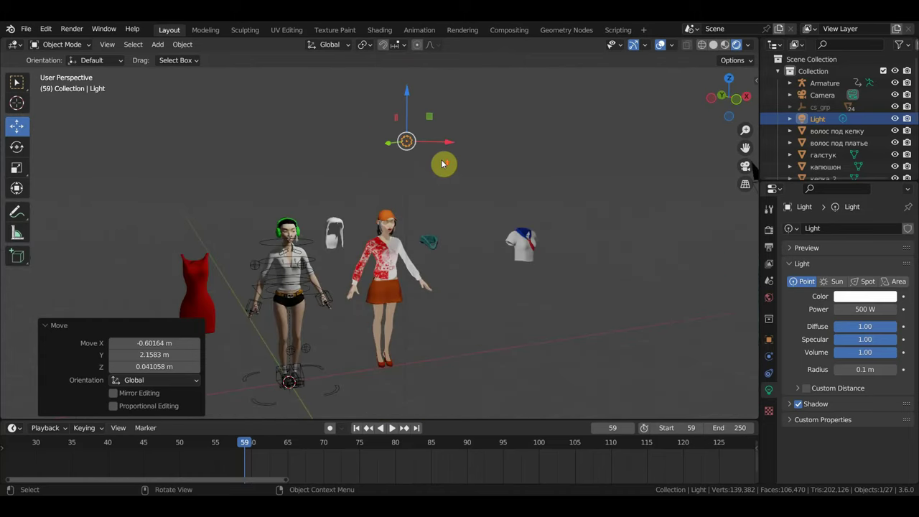
{"action": "scroll", "coordinate": [443, 164], "scroll_direction": "up", "scroll_amount": 3}
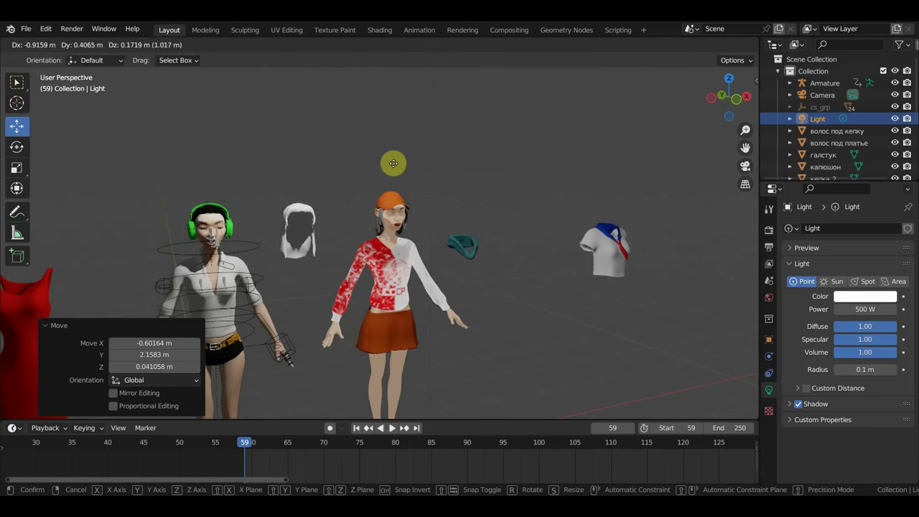
- Place the light further to the left and view the girl from her left side
{"action": "left_click", "coordinate": [353, 189]}
{"action": "scroll", "coordinate": [353, 189], "scroll_direction": "up", "scroll_amount": 5}
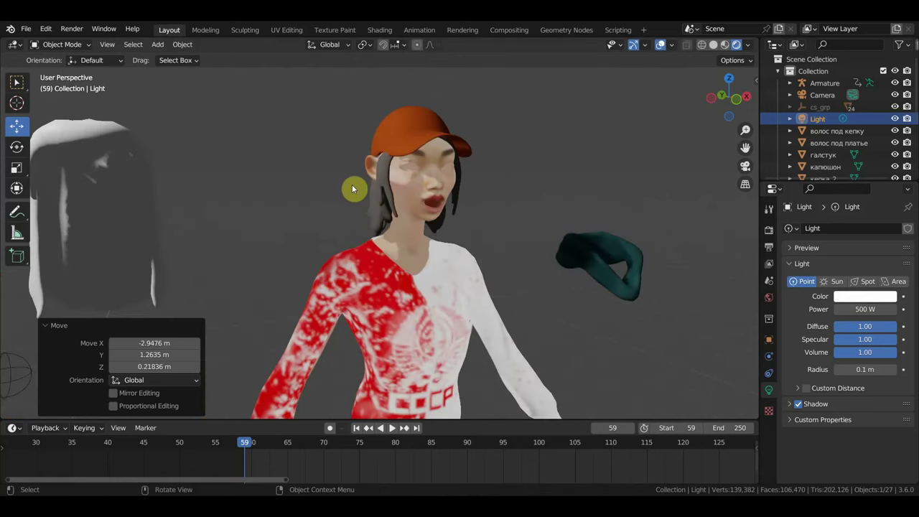
{"action": "mouse_move", "coordinate": [354, 189]}
{"action": "middle_mouse_down"}
{"action": "mouse_move", "coordinate": [415, 184]}
{"action": "mouse_move", "coordinate": [319, 177]}
{"action": "middle_mouse_up"}
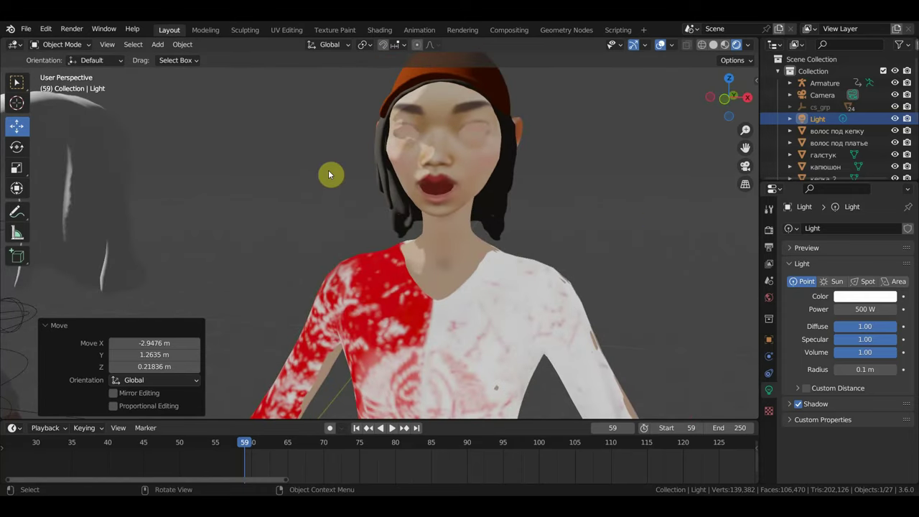
{"action": "scroll", "coordinate": [330, 174], "scroll_direction": "down", "scroll_amount": 5}
{"action": "scroll", "coordinate": [394, 173], "scroll_direction": "down", "scroll_amount": 3}
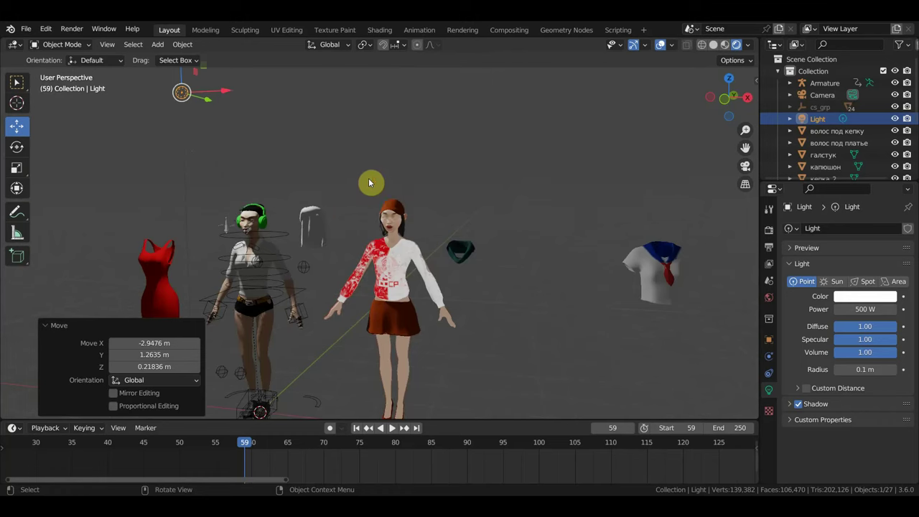
{"action": "scroll", "coordinate": [323, 186], "scroll_direction": "down", "scroll_amount": 2}
- Reposition the light three times, starting off to the right of the characters
{"action": "key", "text": "g"}
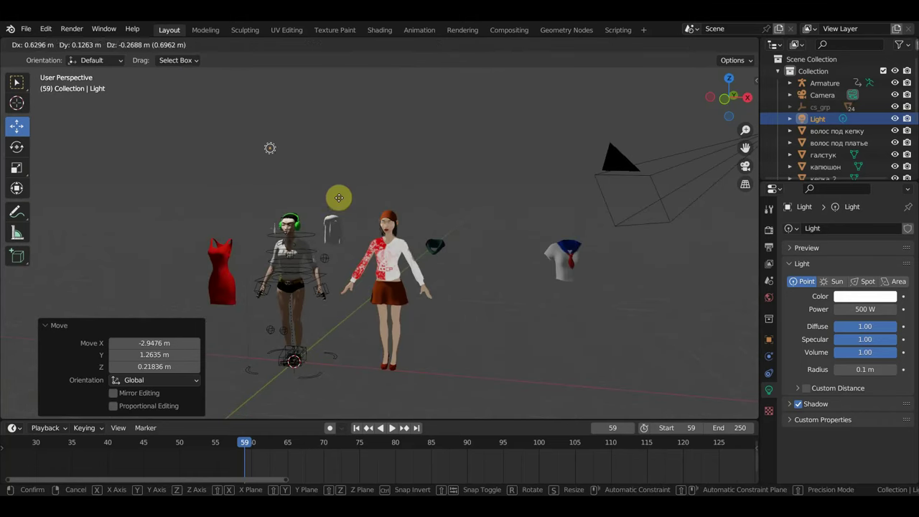
{"action": "left_click", "coordinate": [698, 154]}
{"action": "middle_click_drag", "start_coordinate": [592, 208], "coordinate": [544, 219]}
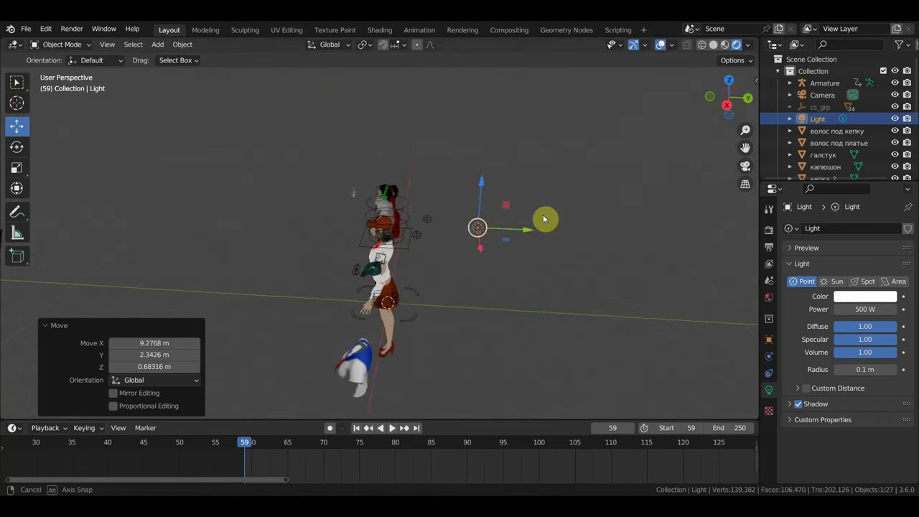
{"action": "key", "text": "g"}
{"action": "left_click", "coordinate": [666, 160]}
{"action": "mouse_move", "coordinate": [666, 161]}
{"action": "middle_mouse_down"}
{"action": "mouse_move", "coordinate": [590, 188]}
{"action": "mouse_move", "coordinate": [692, 174]}
{"action": "middle_mouse_up"}
{"action": "key", "text": "g"}
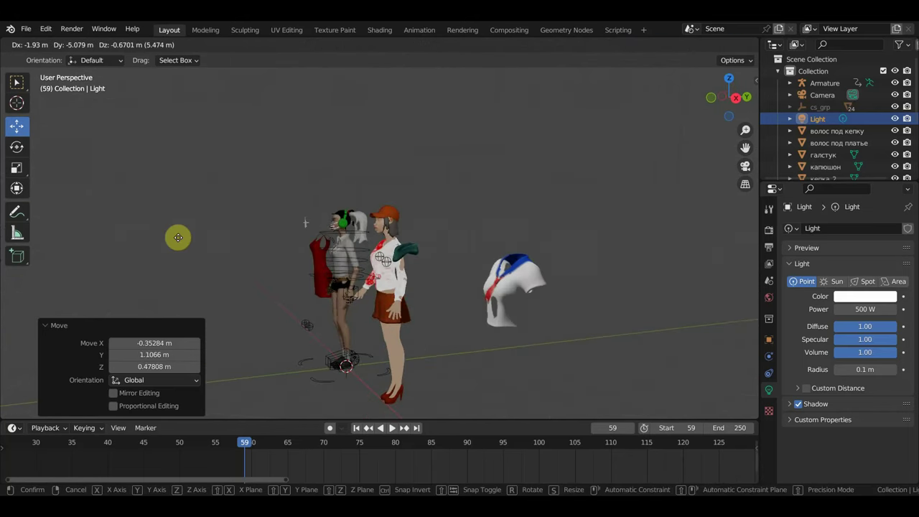
{"action": "left_click", "coordinate": [129, 245]}
- From a front view of the characters, move the light again and inspect the lighting
{"action": "scroll", "coordinate": [277, 260], "scroll_direction": "up", "scroll_amount": 2}
{"action": "scroll", "coordinate": [360, 244], "scroll_direction": "up", "scroll_amount": 3}
{"action": "mouse_move", "coordinate": [360, 245]}
{"action": "middle_mouse_down"}
{"action": "mouse_move", "coordinate": [382, 232]}
{"action": "mouse_move", "coordinate": [435, 230]}
{"action": "mouse_move", "coordinate": [466, 249]}
{"action": "mouse_move", "coordinate": [489, 242]}
{"action": "middle_mouse_up"}
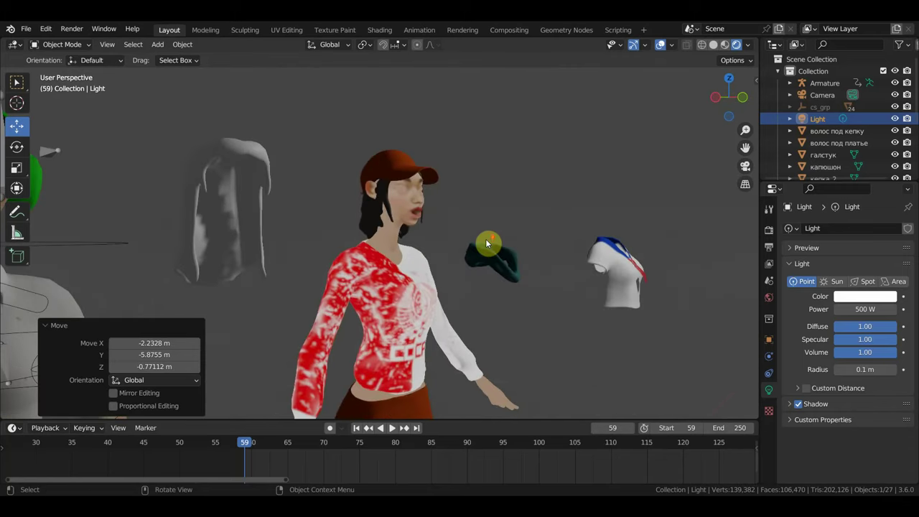
{"action": "scroll", "coordinate": [488, 242], "scroll_direction": "down", "scroll_amount": 3}
{"action": "scroll", "coordinate": [495, 242], "scroll_direction": "down", "scroll_amount": 2}
{"action": "key", "text": "g"}
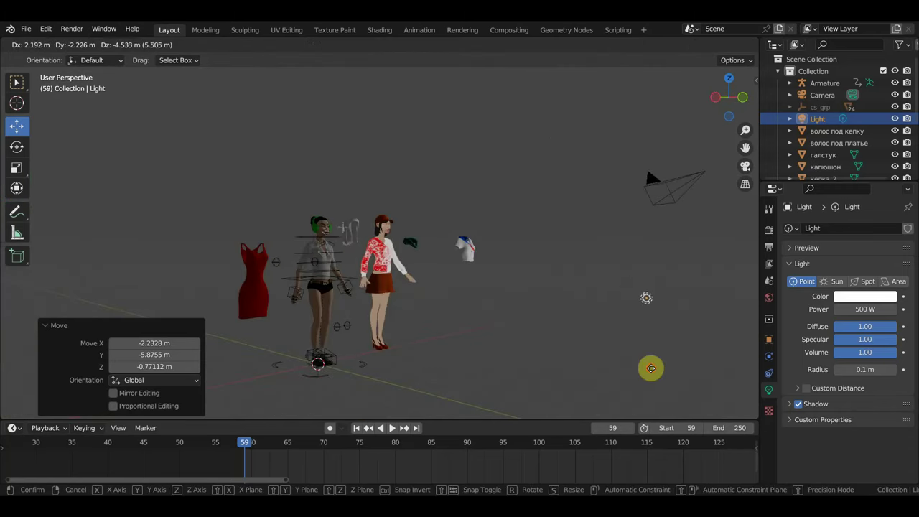
{"action": "left_click", "coordinate": [652, 369]}
{"action": "scroll", "coordinate": [437, 323], "scroll_direction": "up", "scroll_amount": 2}
{"action": "scroll", "coordinate": [402, 311], "scroll_direction": "up", "scroll_amount": 2}
{"action": "scroll", "coordinate": [366, 315], "scroll_direction": "up", "scroll_amount": 2}
{"action": "scroll", "coordinate": [366, 315], "scroll_direction": "down", "scroll_amount": 1}
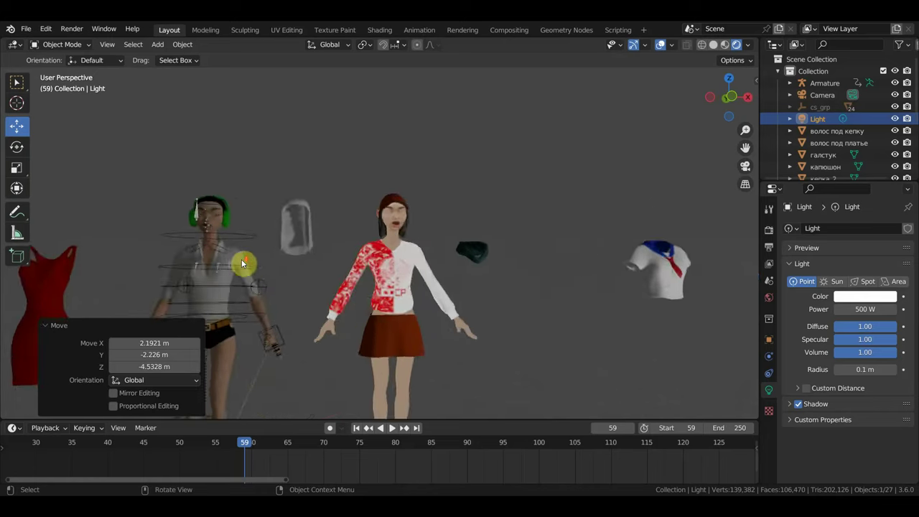
{"action": "scroll", "coordinate": [242, 263], "scroll_direction": "down", "scroll_amount": 2}
{"action": "scroll", "coordinate": [288, 267], "scroll_direction": "down", "scroll_amount": 1}
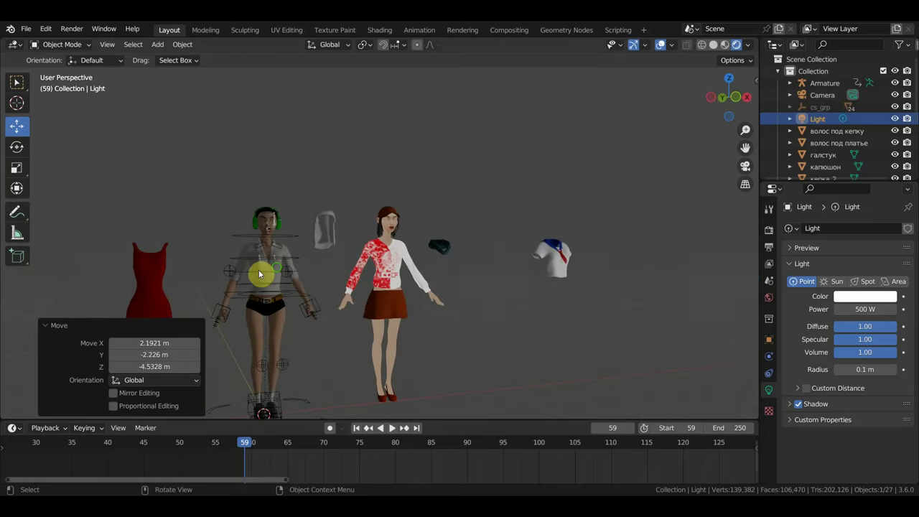
{"action": "scroll", "coordinate": [356, 261], "scroll_direction": "up", "scroll_amount": 1}
{"action": "scroll", "coordinate": [327, 263], "scroll_direction": "up", "scroll_amount": 1}
{"action": "scroll", "coordinate": [387, 256], "scroll_direction": "up", "scroll_amount": 1}
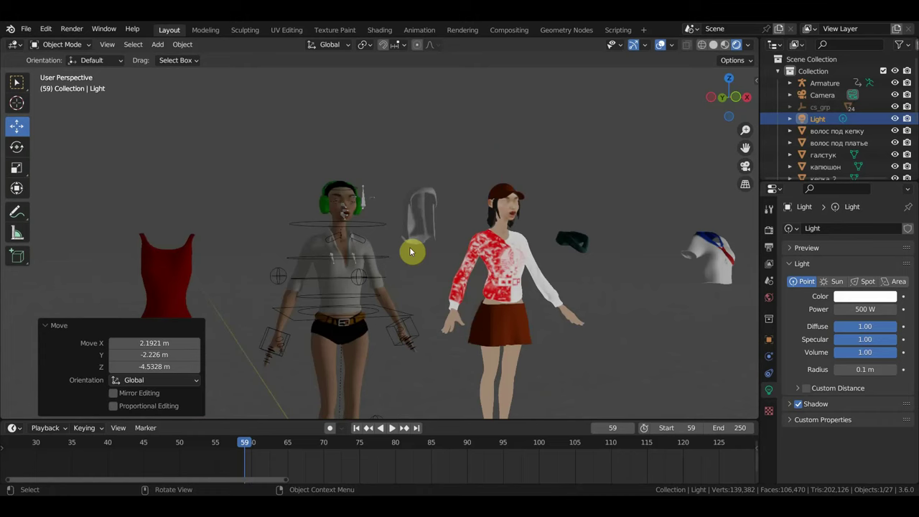
{"action": "scroll", "coordinate": [403, 237], "scroll_direction": "down", "scroll_amount": 1}
{"action": "scroll", "coordinate": [378, 241], "scroll_direction": "down", "scroll_amount": 1}
{"action": "scroll", "coordinate": [423, 241], "scroll_direction": "down", "scroll_amount": 1}
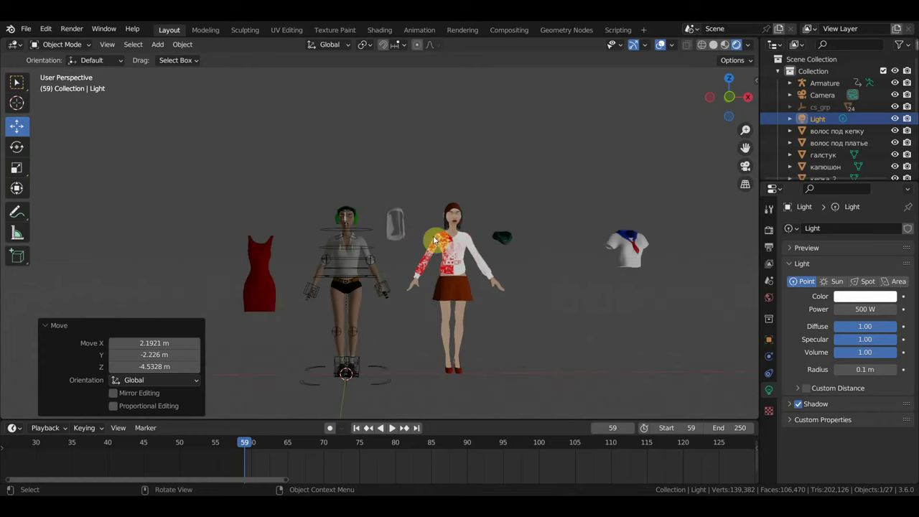
- Move the light left above the characters, offset X -7.37, Y 0.14, Z 2.36 m
{"action": "key", "text": "g"}
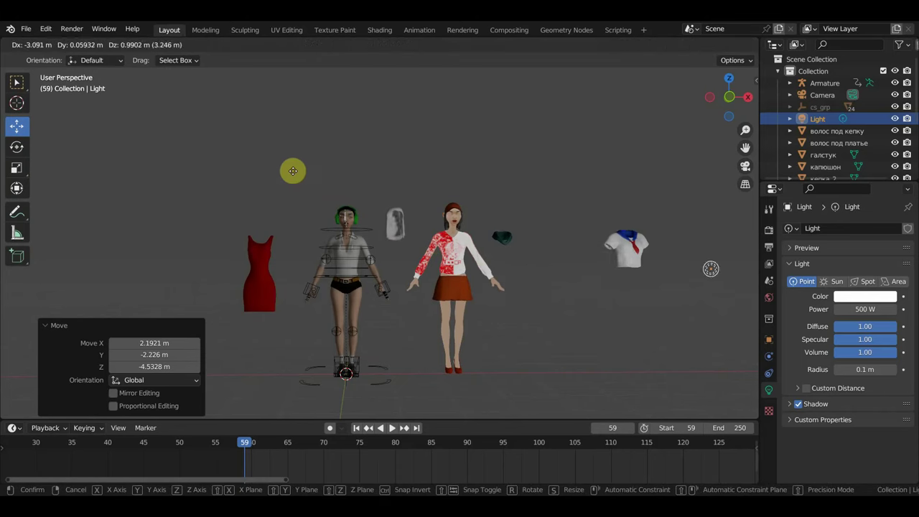
{"action": "left_click", "coordinate": [74, 137]}
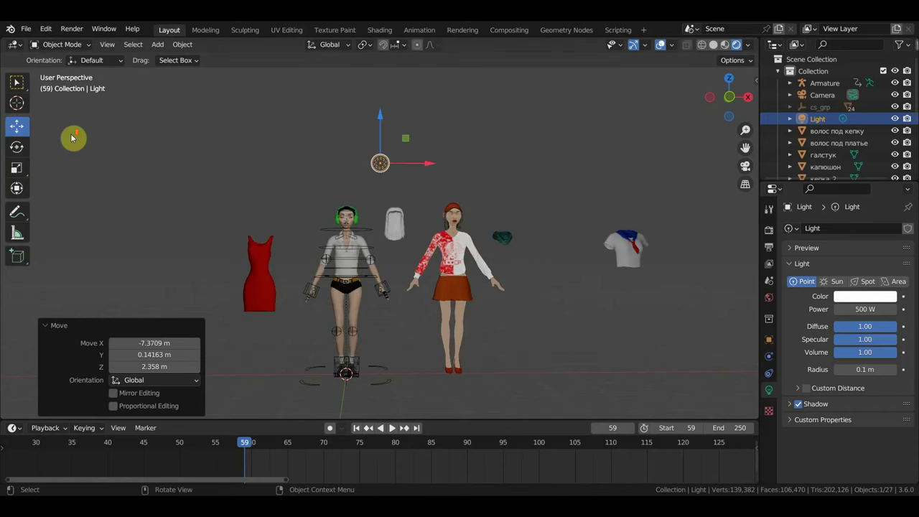
{"action": "scroll", "coordinate": [74, 137], "scroll_direction": "up", "scroll_amount": 1}
{"action": "scroll", "coordinate": [144, 134], "scroll_direction": "up", "scroll_amount": 1}
{"action": "scroll", "coordinate": [144, 134], "scroll_direction": "up", "scroll_amount": 1}
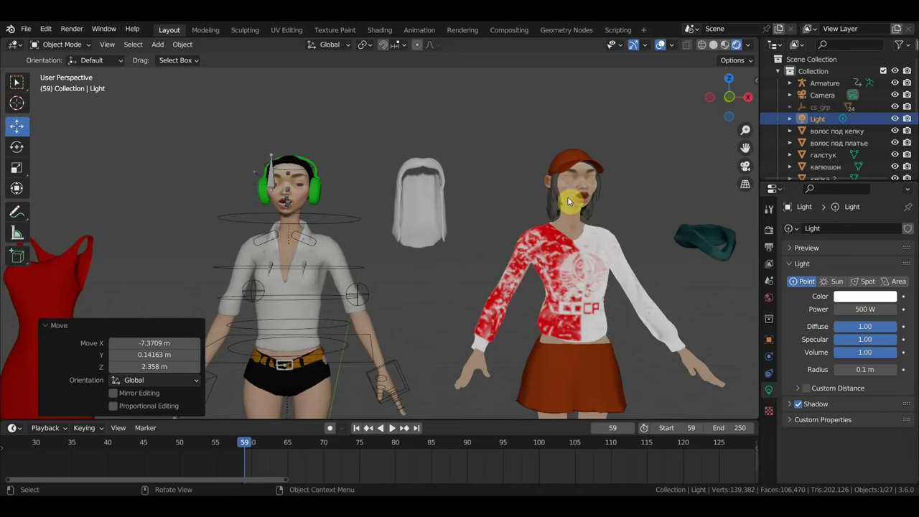
{"action": "mouse_move", "coordinate": [568, 229]}
{"action": "middle_mouse_down"}
{"action": "mouse_move", "coordinate": [521, 227]}
{"action": "mouse_move", "coordinate": [596, 229]}
{"action": "mouse_move", "coordinate": [595, 266]}
{"action": "mouse_move", "coordinate": [553, 203]}
{"action": "mouse_move", "coordinate": [537, 214]}
{"action": "mouse_move", "coordinate": [541, 173]}
{"action": "middle_mouse_up"}
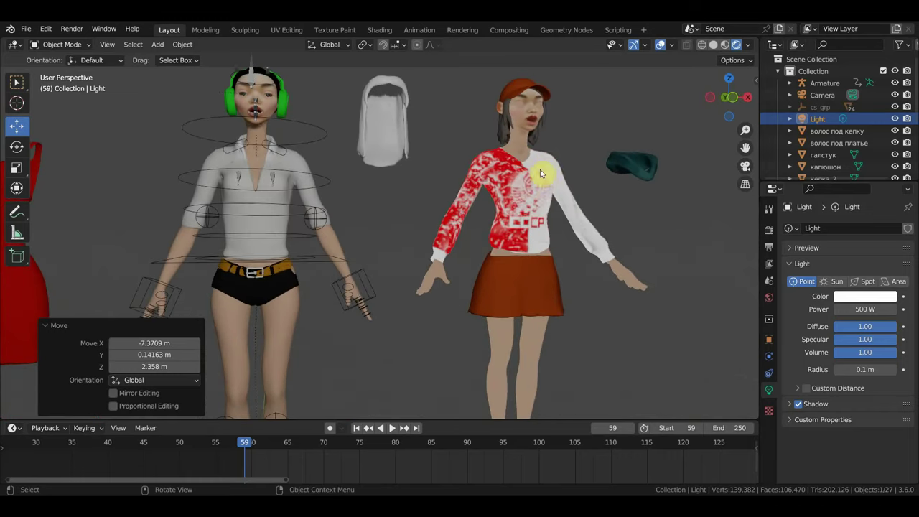
- Select the right character's skirt and show its material nodes in the Shading workspace
{"action": "left_click", "coordinate": [521, 133]}
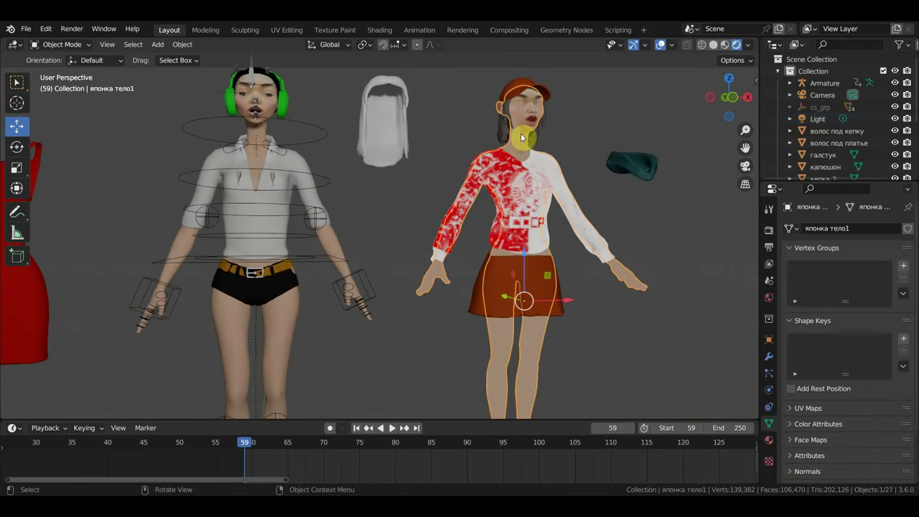
{"action": "left_click", "coordinate": [544, 287]}
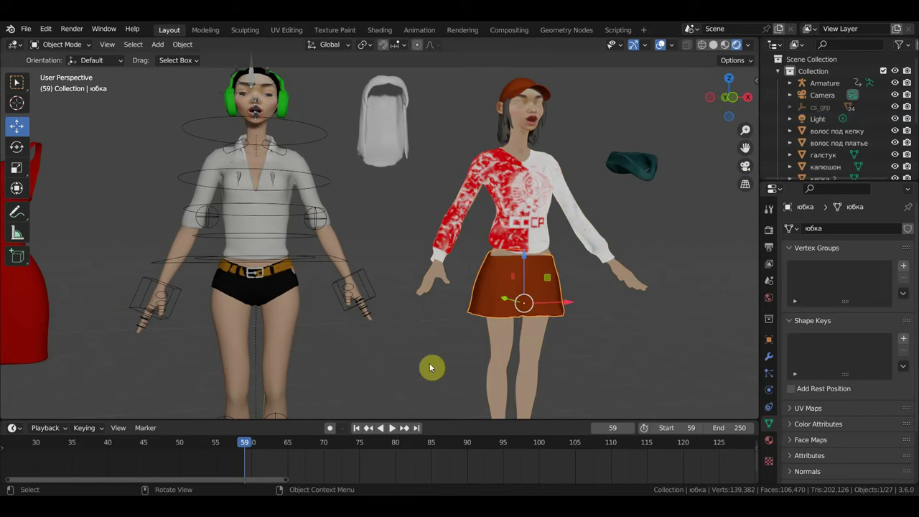
{"action": "left_click", "coordinate": [379, 31]}
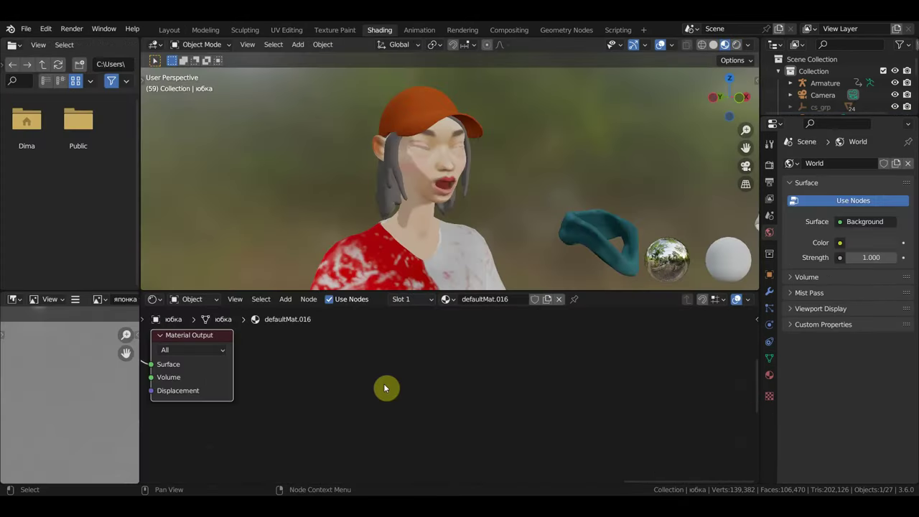
{"action": "scroll", "coordinate": [386, 386], "scroll_direction": "down", "scroll_amount": 3}
{"action": "mouse_move", "coordinate": [375, 394]}
{"action": "middle_mouse_down"}
{"action": "mouse_move", "coordinate": [395, 385]}
{"action": "mouse_move", "coordinate": [448, 394]}
{"action": "mouse_move", "coordinate": [349, 373]}
{"action": "mouse_move", "coordinate": [372, 379]}
{"action": "middle_mouse_up"}
{"action": "scroll", "coordinate": [359, 377], "scroll_direction": "down", "scroll_amount": 2}
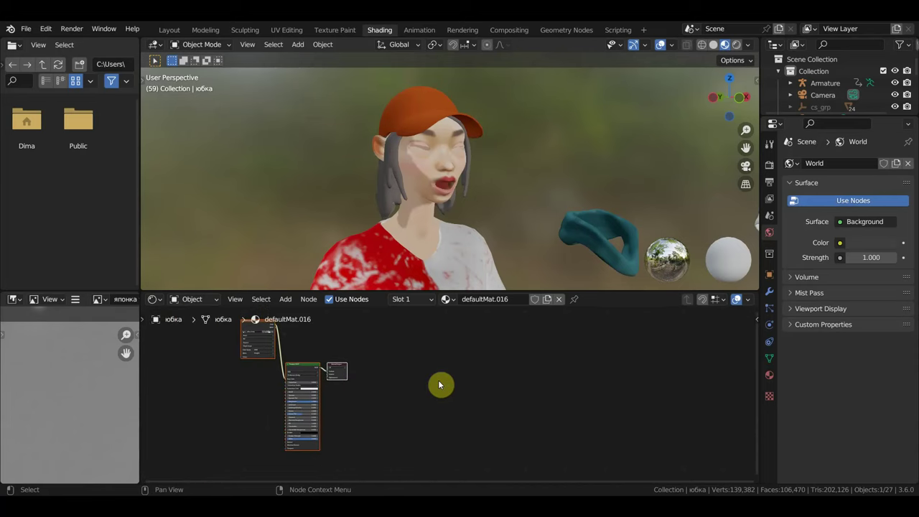
- Paste the copied toon nodes into the skirt material and delete the pasted peach texture
{"action": "key", "text": "ctrl+v"}
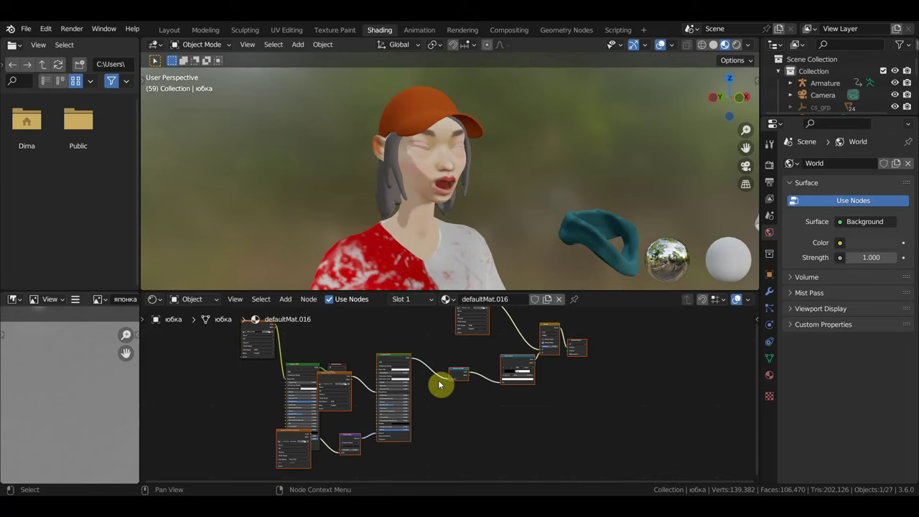
{"action": "scroll", "coordinate": [440, 386], "scroll_direction": "down", "scroll_amount": 2}
{"action": "key", "text": "g"}
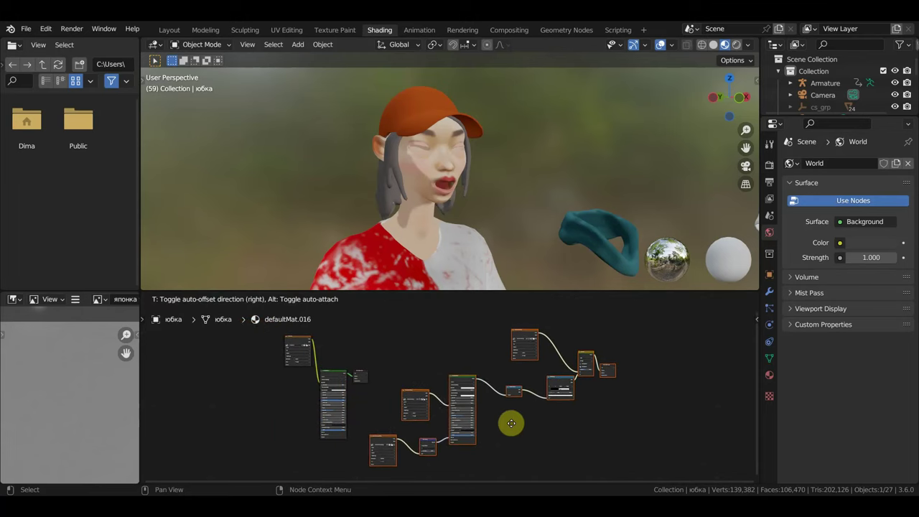
{"action": "left_click", "coordinate": [509, 413]}
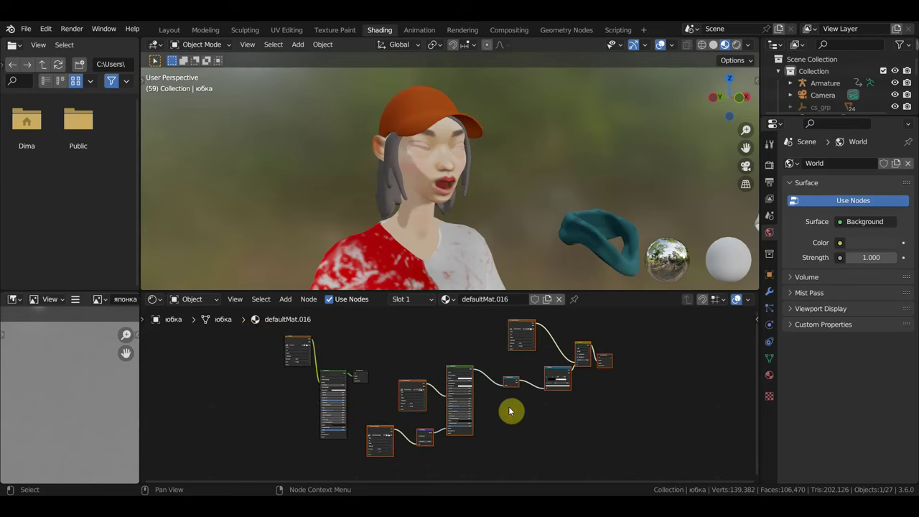
{"action": "left_click", "coordinate": [419, 387]}
{"action": "key", "text": "x"}
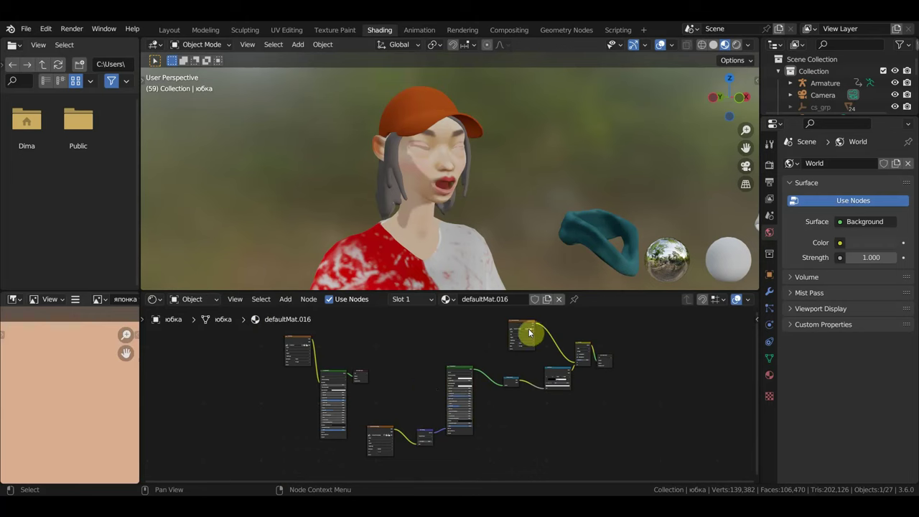
- Delete the extra copied shader nodes and move the skirt's texture node beside the toon nodes
{"action": "scroll", "coordinate": [486, 365], "scroll_direction": "up", "scroll_amount": 3}
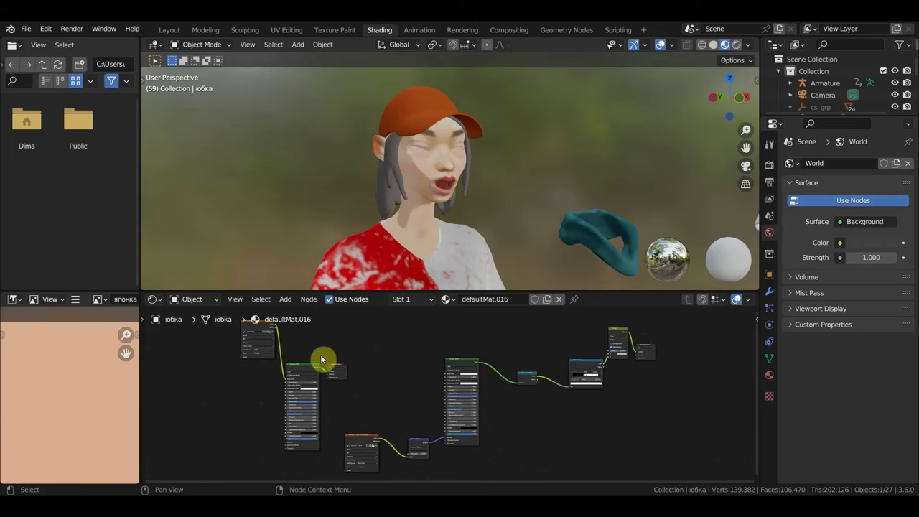
{"action": "scroll", "coordinate": [322, 361], "scroll_direction": "down", "scroll_amount": 2}
{"action": "left_click_drag", "start_coordinate": [372, 413], "coordinate": [321, 357]}
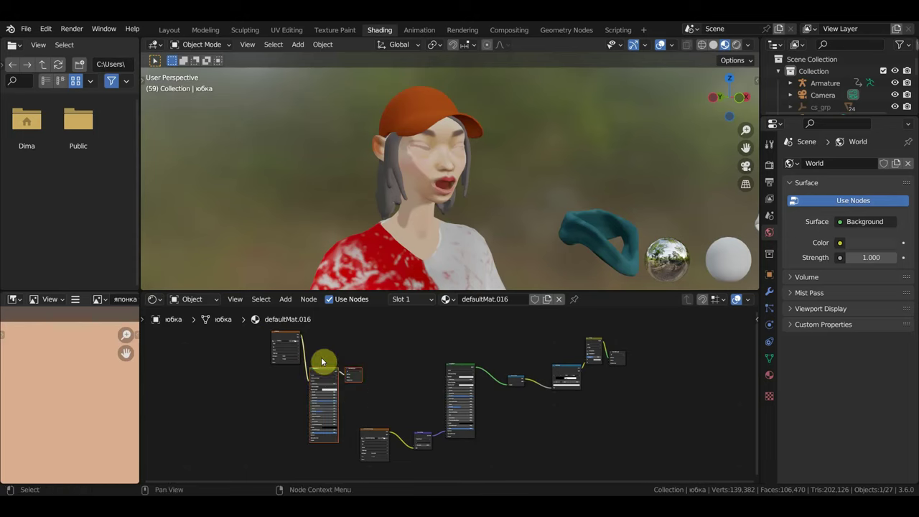
{"action": "key", "text": "x"}
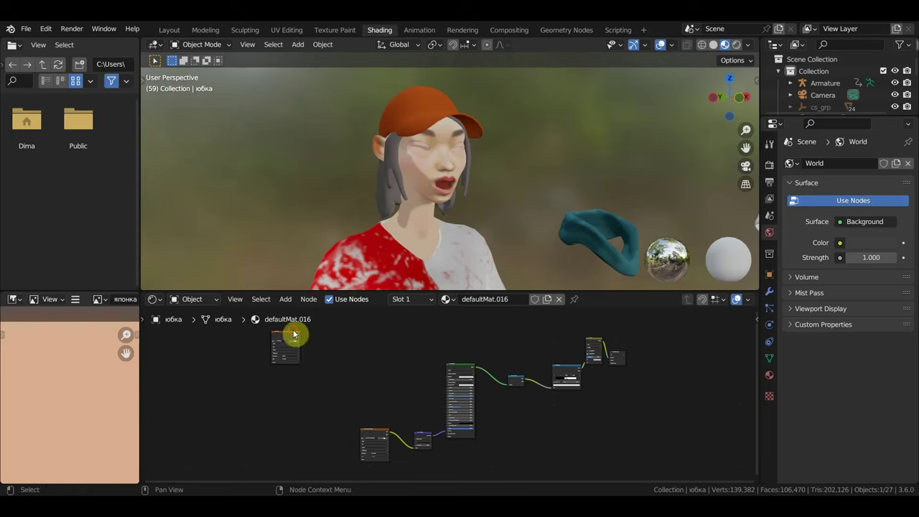
{"action": "left_click", "coordinate": [291, 336]}
{"action": "left_click_drag", "start_coordinate": [293, 339], "coordinate": [531, 369]}
- Link the skirt Image Texture's Color to the Multiply node, turning the skirt orange with toon shading
{"action": "scroll", "coordinate": [609, 410], "scroll_direction": "up", "scroll_amount": 1}
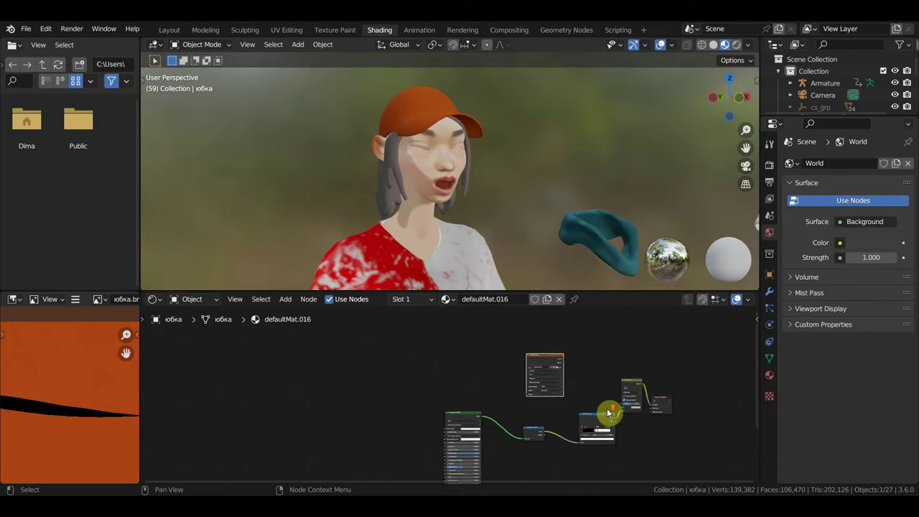
{"action": "scroll", "coordinate": [478, 386], "scroll_direction": "up", "scroll_amount": 1}
{"action": "scroll", "coordinate": [376, 400], "scroll_direction": "up", "scroll_amount": 1}
{"action": "scroll", "coordinate": [378, 408], "scroll_direction": "up", "scroll_amount": 1}
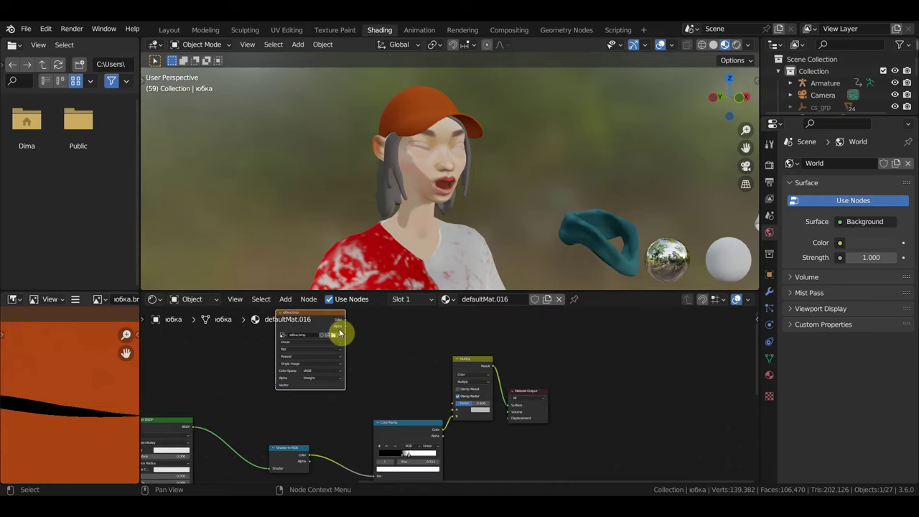
{"action": "left_click_drag", "start_coordinate": [346, 319], "coordinate": [455, 415]}
{"action": "scroll", "coordinate": [425, 263], "scroll_direction": "down", "scroll_amount": 2}
{"action": "scroll", "coordinate": [425, 263], "scroll_direction": "down", "scroll_amount": 2}
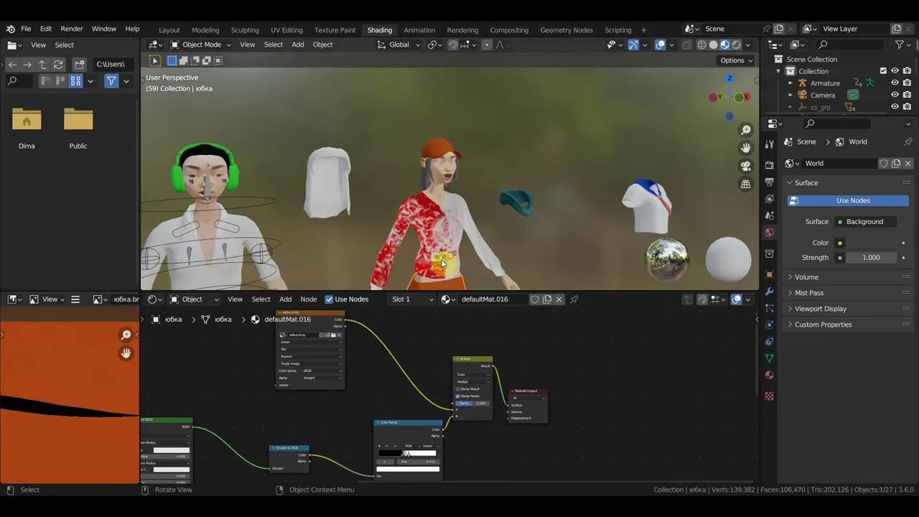
{"action": "middle_click_drag", "start_coordinate": [425, 263], "coordinate": [436, 176], "text": "shift"}
{"action": "scroll", "coordinate": [394, 352], "scroll_direction": "down", "scroll_amount": 3}
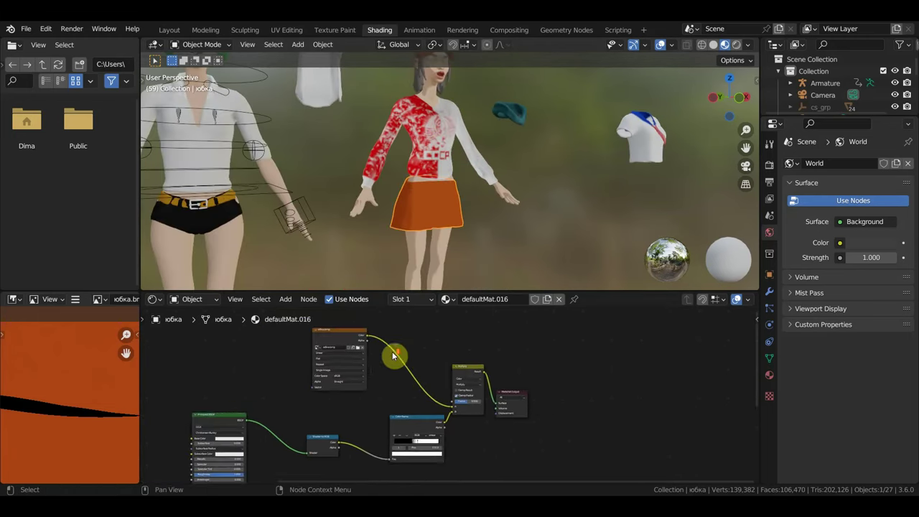
{"action": "mouse_move", "coordinate": [395, 353]}
{"action": "middle_mouse_down"}
{"action": "mouse_move", "coordinate": [467, 396]}
{"action": "mouse_move", "coordinate": [439, 425]}
{"action": "mouse_move", "coordinate": [479, 367]}
{"action": "middle_mouse_up"}
{"action": "scroll", "coordinate": [438, 424], "scroll_direction": "up", "scroll_amount": 2}
{"action": "scroll", "coordinate": [442, 396], "scroll_direction": "up", "scroll_amount": 2}
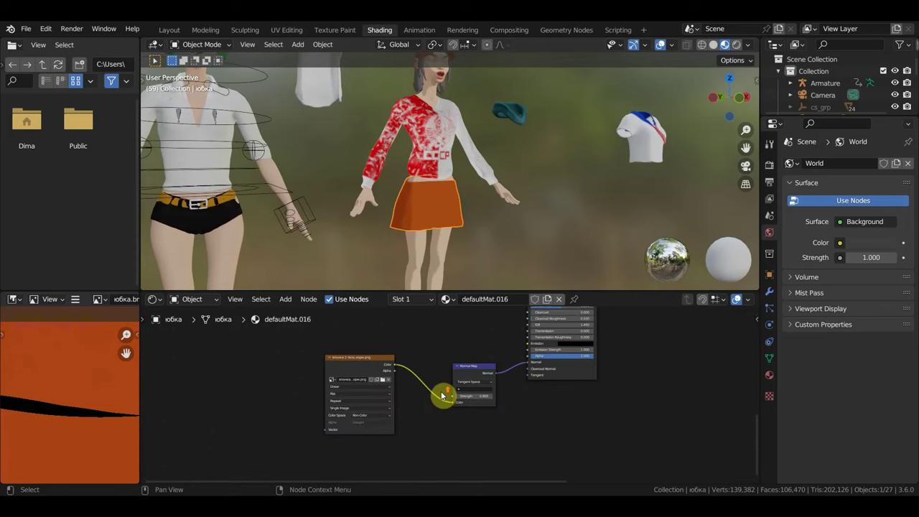
- Cancel the texture file browser without loading an image, and unplug the image from the skirt's Normal Map Color input
{"action": "left_click", "coordinate": [384, 381]}
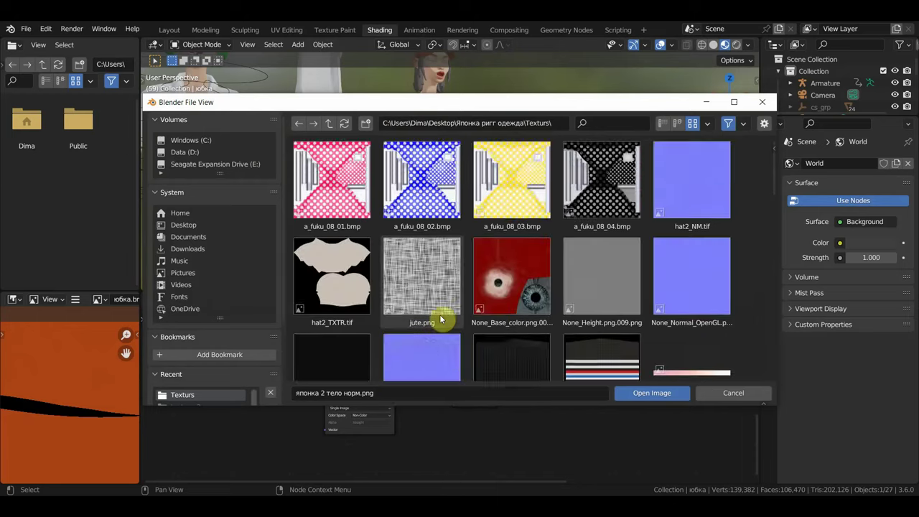
{"action": "scroll", "coordinate": [459, 311], "scroll_direction": "down", "scroll_amount": 2}
{"action": "scroll", "coordinate": [459, 311], "scroll_direction": "down", "scroll_amount": 2}
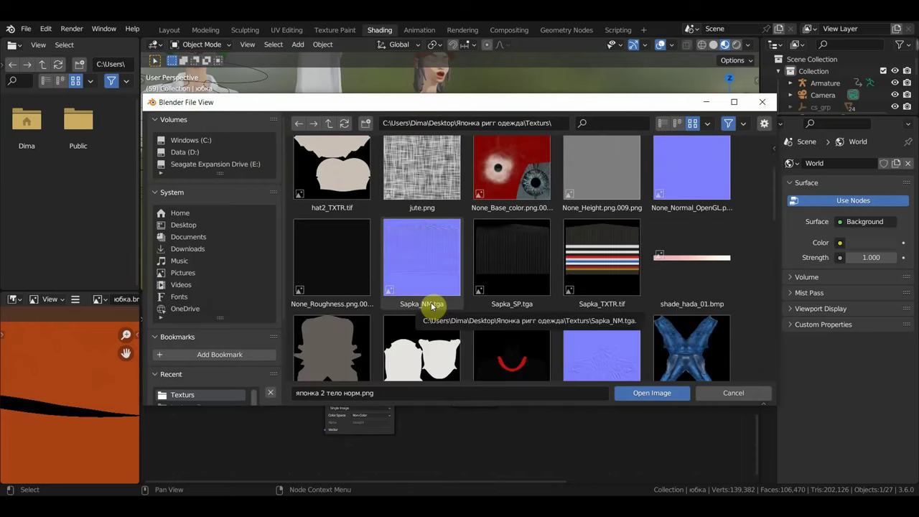
{"action": "scroll", "coordinate": [431, 306], "scroll_direction": "down", "scroll_amount": 2}
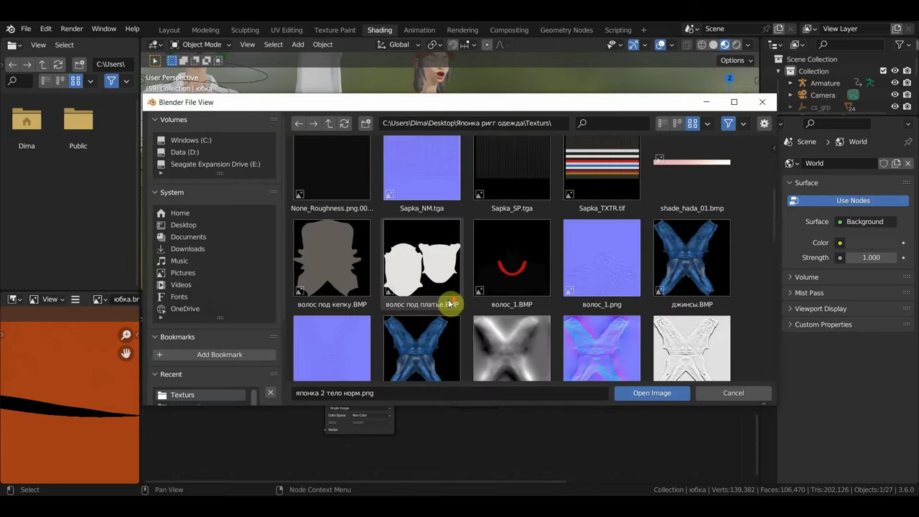
{"action": "scroll", "coordinate": [457, 307], "scroll_direction": "down", "scroll_amount": 2}
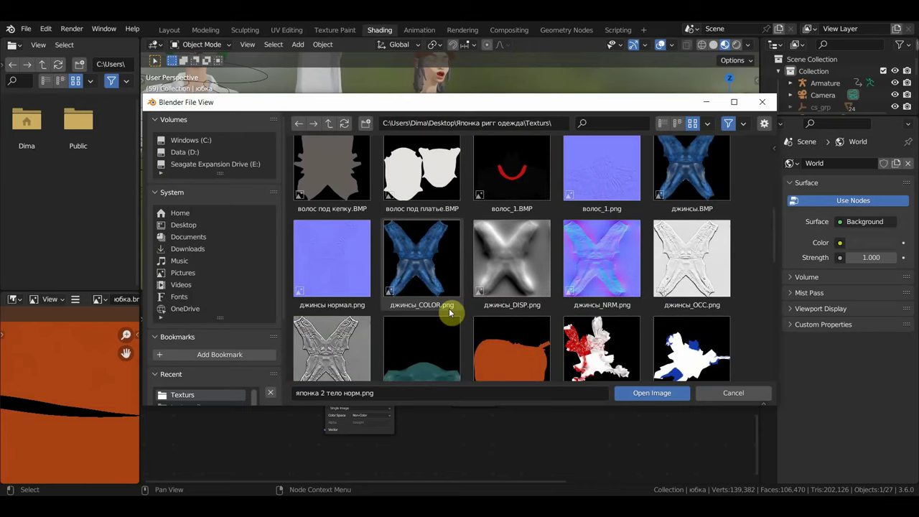
{"action": "scroll", "coordinate": [399, 319], "scroll_direction": "up", "scroll_amount": 2}
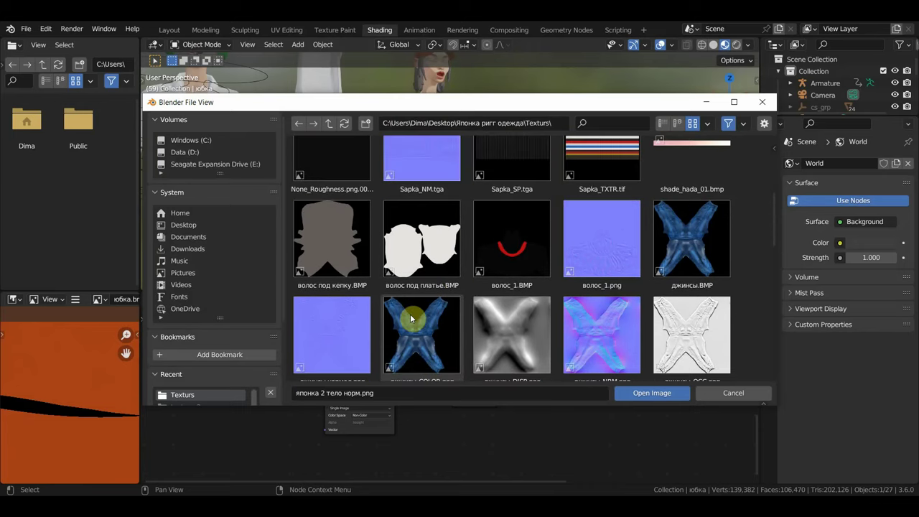
{"action": "scroll", "coordinate": [522, 295], "scroll_direction": "up", "scroll_amount": 2}
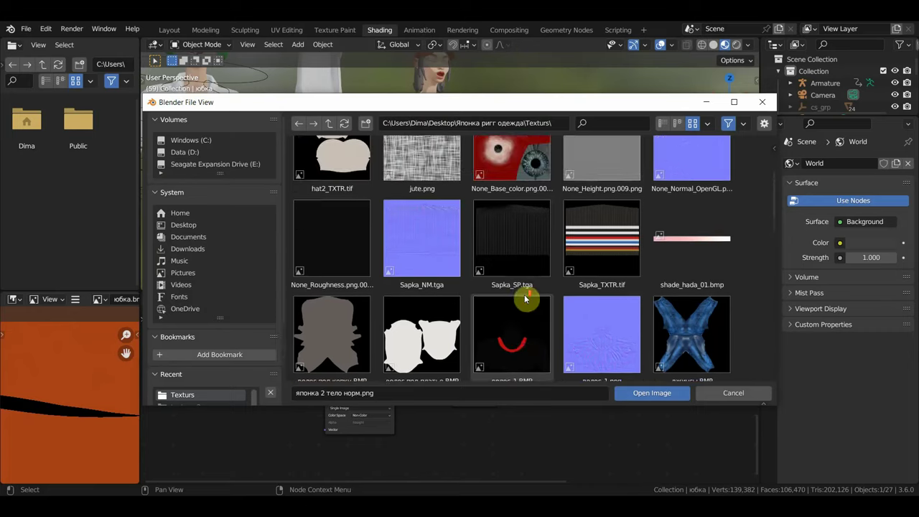
{"action": "scroll", "coordinate": [525, 298], "scroll_direction": "up", "scroll_amount": 2}
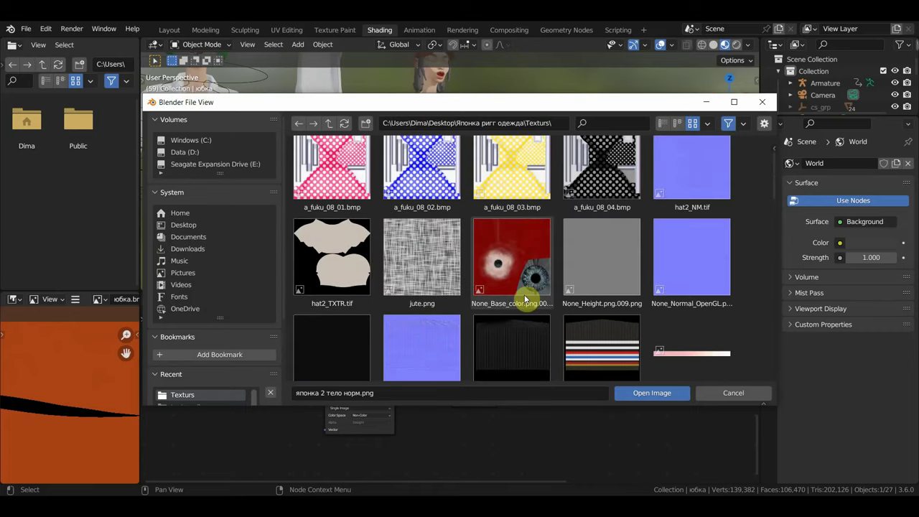
{"action": "scroll", "coordinate": [525, 298], "scroll_direction": "down", "scroll_amount": 2}
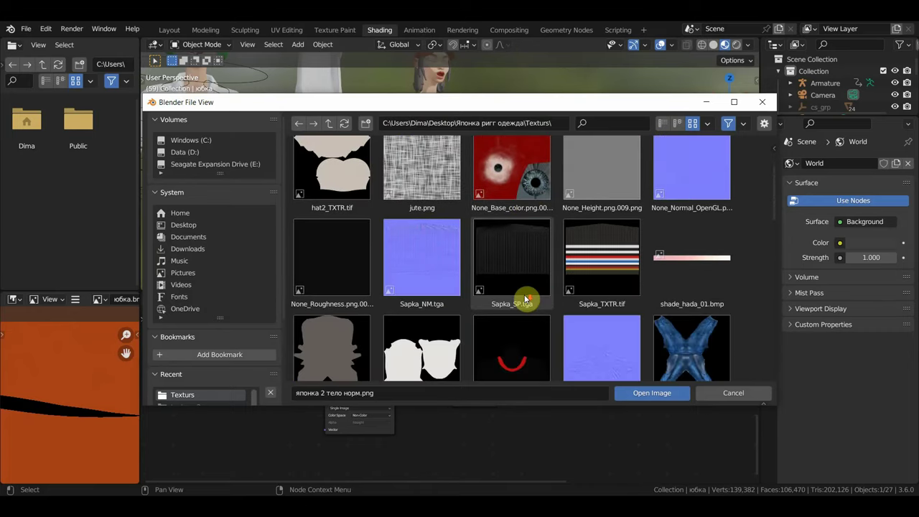
{"action": "scroll", "coordinate": [522, 298], "scroll_direction": "down", "scroll_amount": 2}
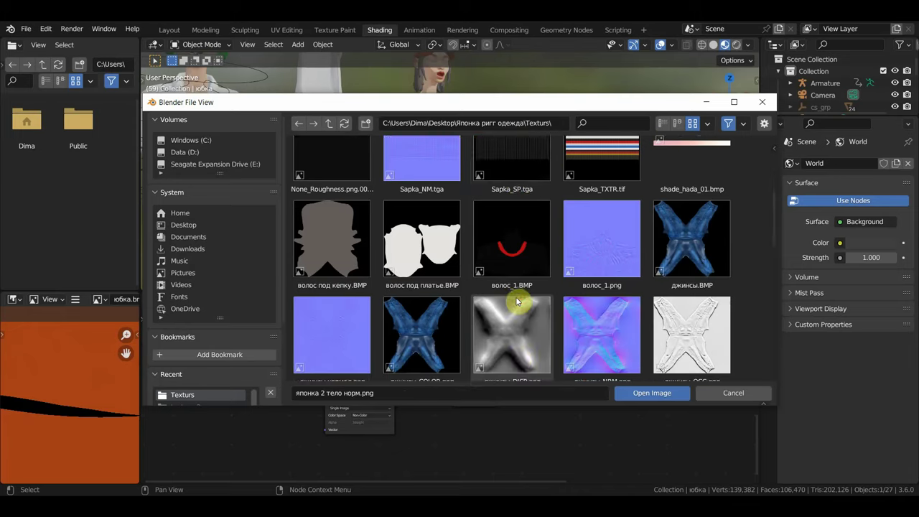
{"action": "scroll", "coordinate": [518, 300], "scroll_direction": "down", "scroll_amount": 4}
{"action": "scroll", "coordinate": [515, 297], "scroll_direction": "down", "scroll_amount": 1}
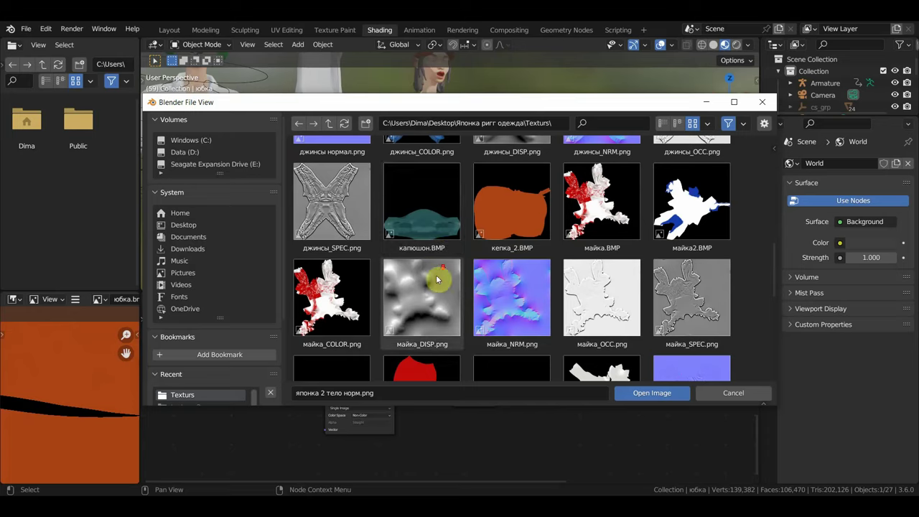
{"action": "scroll", "coordinate": [440, 273], "scroll_direction": "down", "scroll_amount": 1}
{"action": "scroll", "coordinate": [446, 302], "scroll_direction": "down", "scroll_amount": 1}
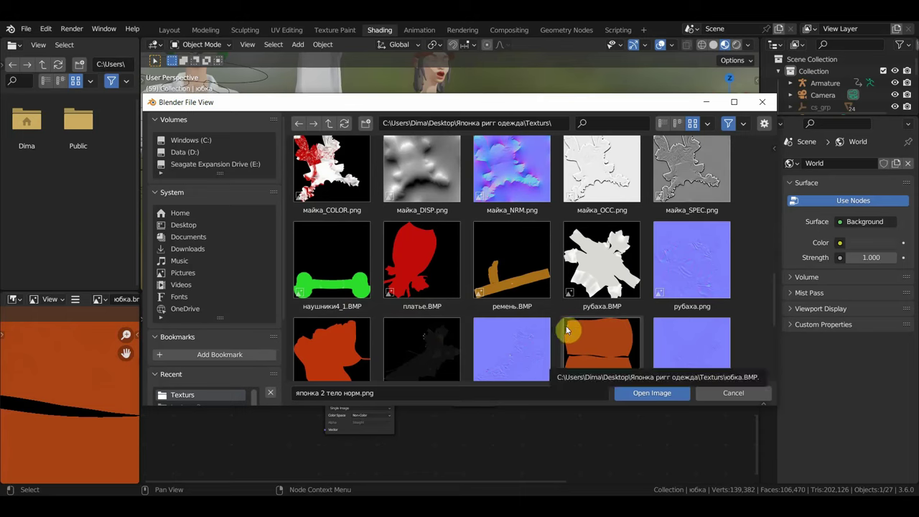
{"action": "scroll", "coordinate": [575, 326], "scroll_direction": "down", "scroll_amount": 1}
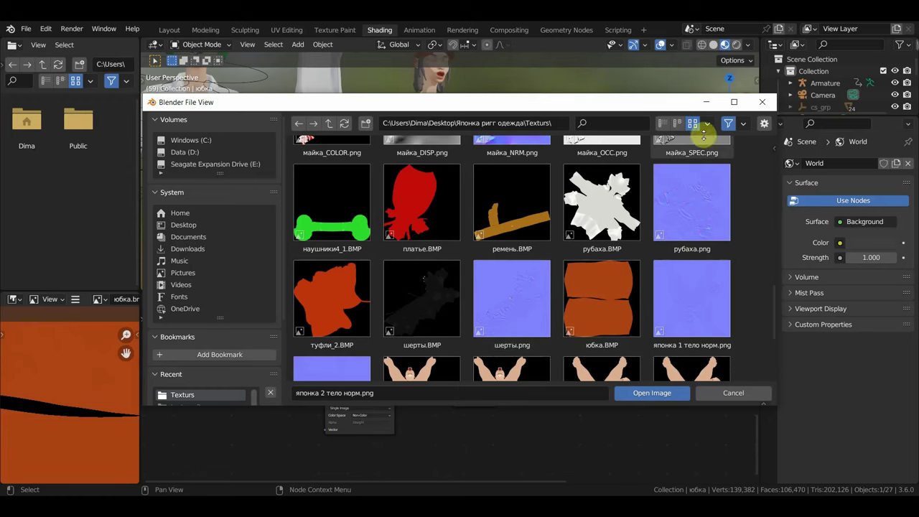
{"action": "left_click", "coordinate": [762, 101]}
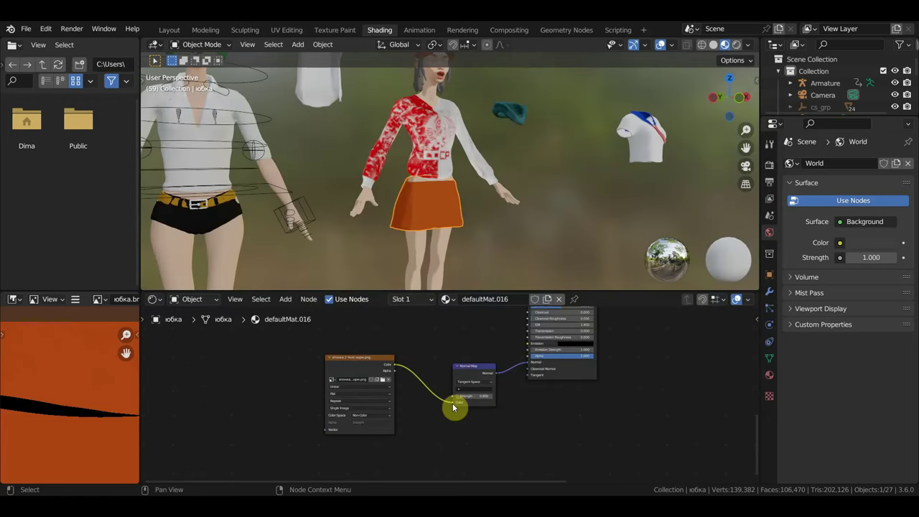
{"action": "left_click_drag", "start_coordinate": [454, 407], "coordinate": [436, 394]}
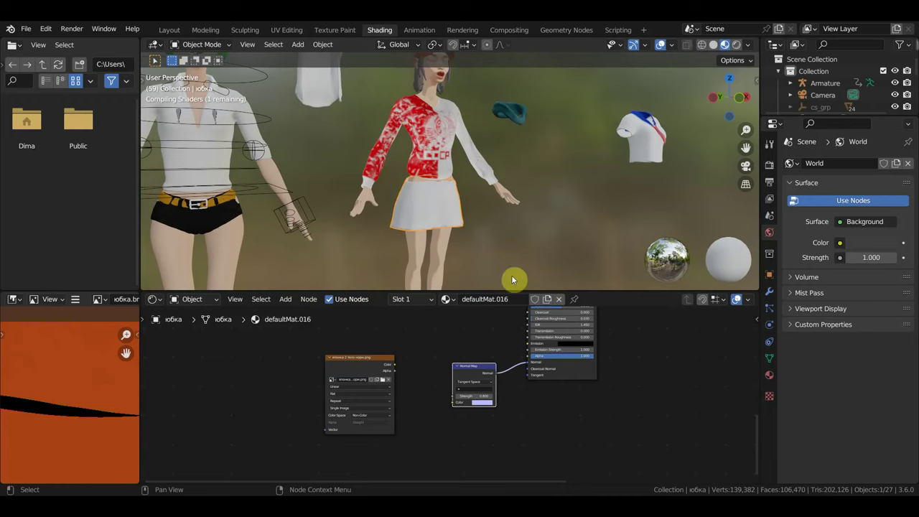
- Bring the skirt's toon shading nodes into view and slide the ramp's light stop right
{"action": "mouse_move", "coordinate": [625, 393]}
{"action": "middle_mouse_down"}
{"action": "mouse_move", "coordinate": [615, 419]}
{"action": "mouse_move", "coordinate": [530, 369]}
{"action": "mouse_move", "coordinate": [636, 410]}
{"action": "mouse_move", "coordinate": [462, 369]}
{"action": "middle_mouse_up"}
{"action": "middle_click_drag", "start_coordinate": [508, 257], "coordinate": [507, 230]}
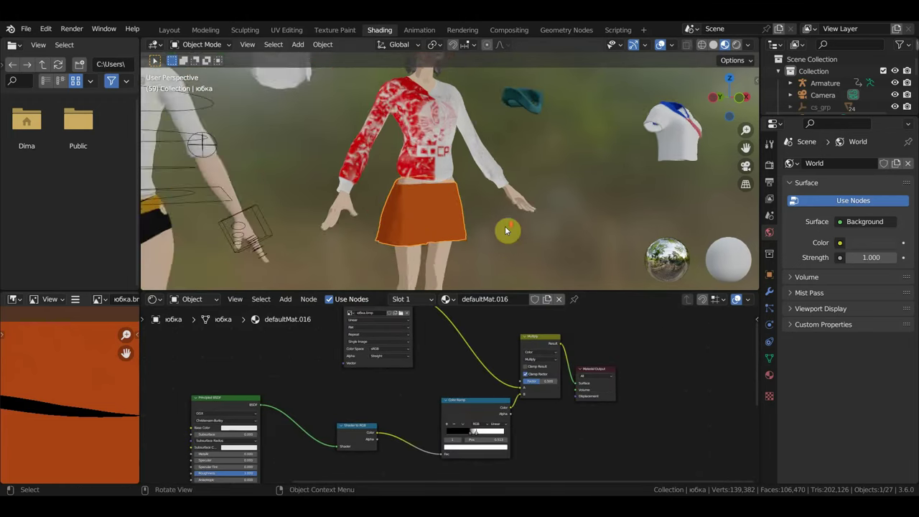
{"action": "scroll", "coordinate": [507, 230], "scroll_direction": "up", "scroll_amount": 3}
{"action": "scroll", "coordinate": [492, 405], "scroll_direction": "up", "scroll_amount": 1}
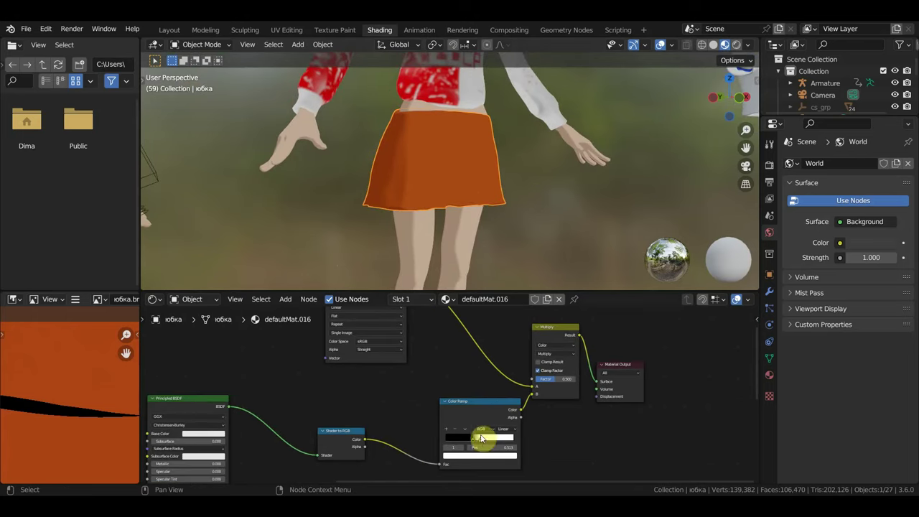
{"action": "mouse_move", "coordinate": [483, 443]}
{"action": "left_mouse_down"}
{"action": "mouse_move", "coordinate": [516, 448]}
{"action": "mouse_move", "coordinate": [474, 447]}
{"action": "left_mouse_up"}
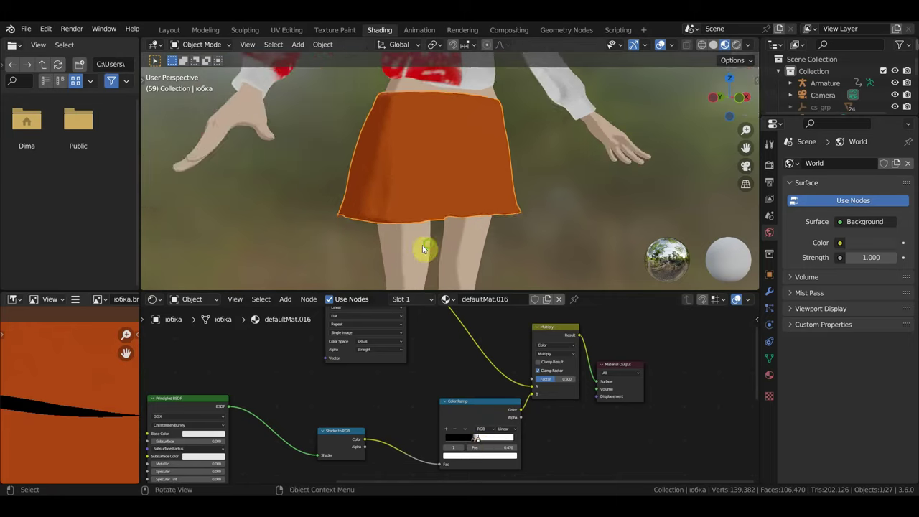
- Set the skirt ramp to black left and white right, with the active stop at 0.462
{"action": "middle_click_drag", "start_coordinate": [424, 250], "coordinate": [464, 252]}
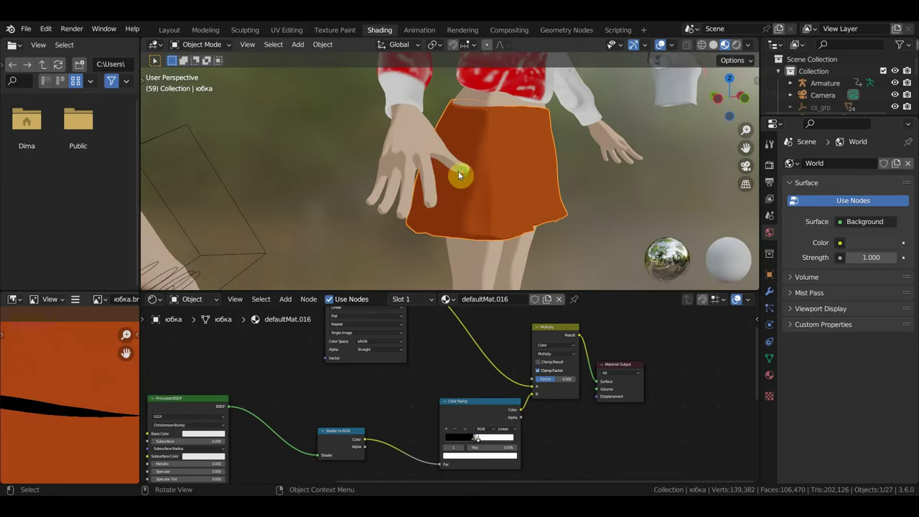
{"action": "middle_click_drag", "start_coordinate": [458, 171], "coordinate": [443, 171]}
{"action": "mouse_move", "coordinate": [476, 423]}
{"action": "left_mouse_down"}
{"action": "mouse_move", "coordinate": [469, 436]}
{"action": "mouse_move", "coordinate": [477, 442]}
{"action": "left_mouse_up"}
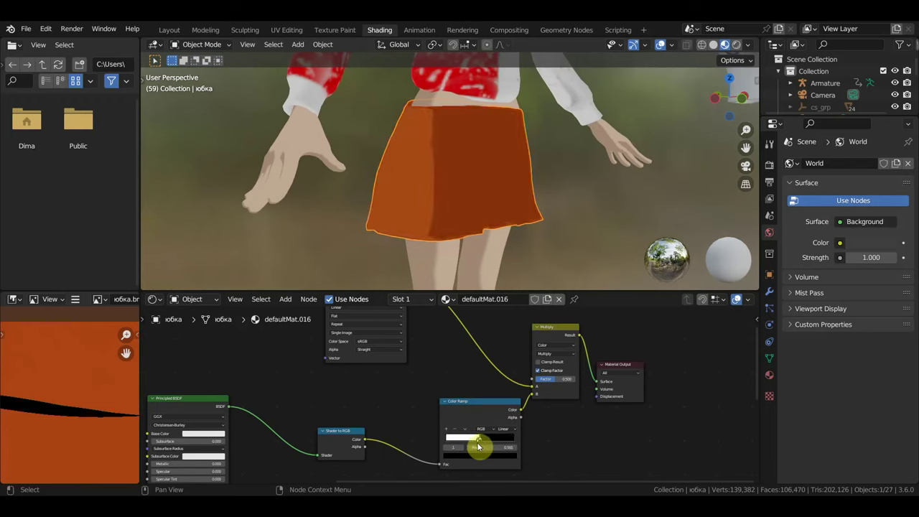
{"action": "left_click", "coordinate": [476, 443]}
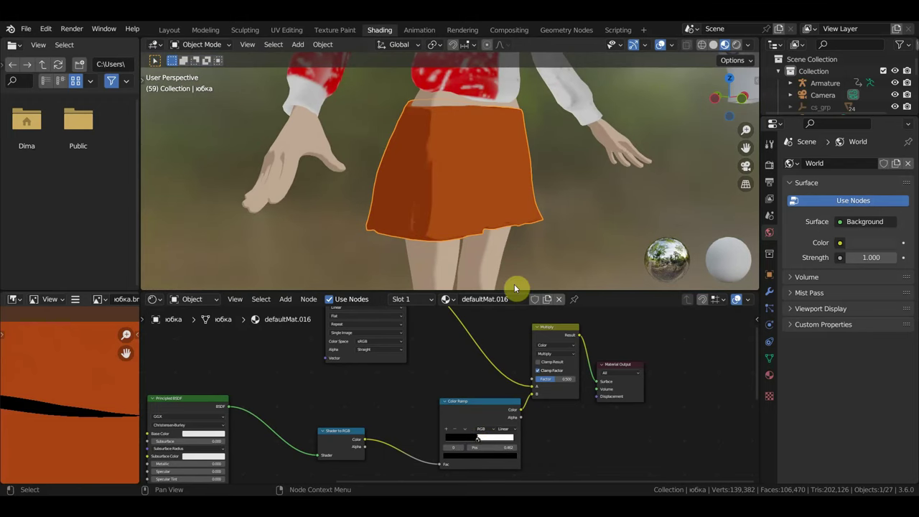
{"action": "scroll", "coordinate": [494, 238], "scroll_direction": "down", "scroll_amount": 2}
{"action": "scroll", "coordinate": [498, 241], "scroll_direction": "down", "scroll_amount": 3}
{"action": "middle_click_drag", "start_coordinate": [499, 241], "coordinate": [441, 229]}
{"action": "scroll", "coordinate": [460, 239], "scroll_direction": "down", "scroll_amount": 3}
{"action": "scroll", "coordinate": [438, 228], "scroll_direction": "down", "scroll_amount": 2}
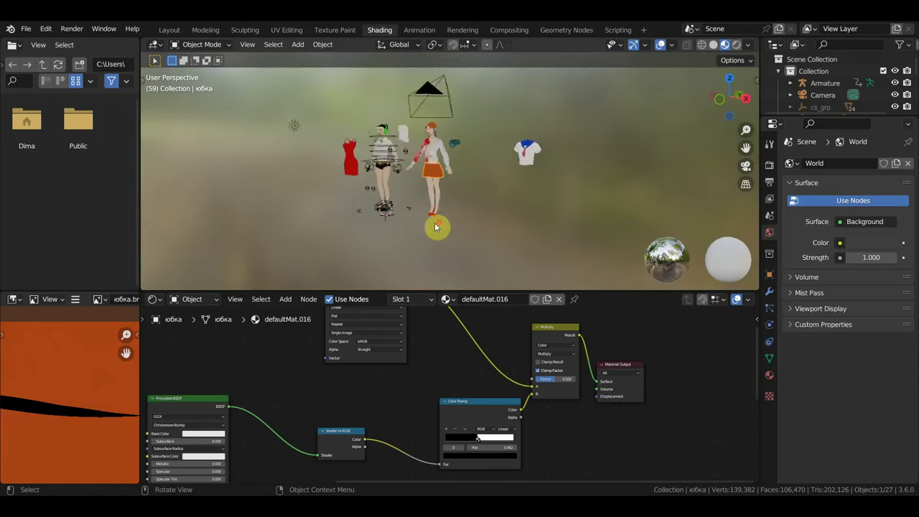
{"action": "scroll", "coordinate": [421, 147], "scroll_direction": "down", "scroll_amount": 2}
- Select and move the light, and switch the viewport to Rendered shading
{"action": "left_click", "coordinate": [350, 147]}
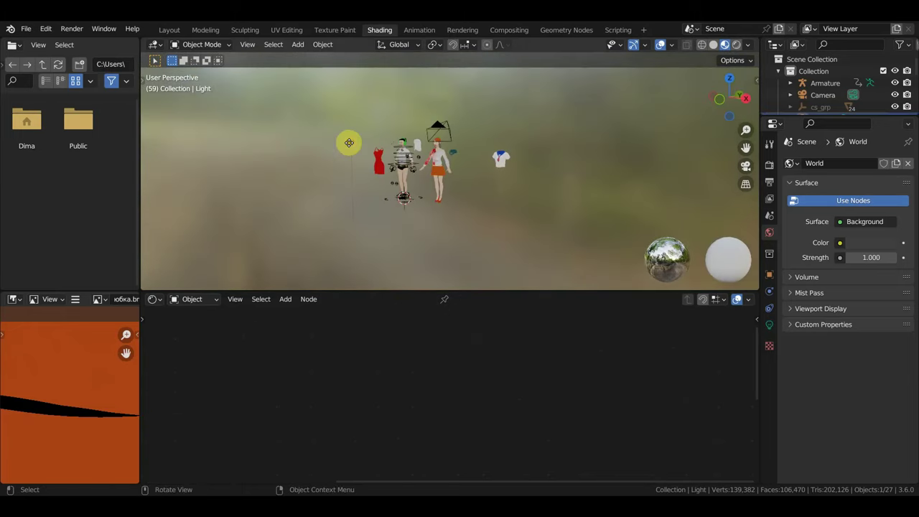
{"action": "key", "text": "g"}
{"action": "left_click", "coordinate": [574, 106]}
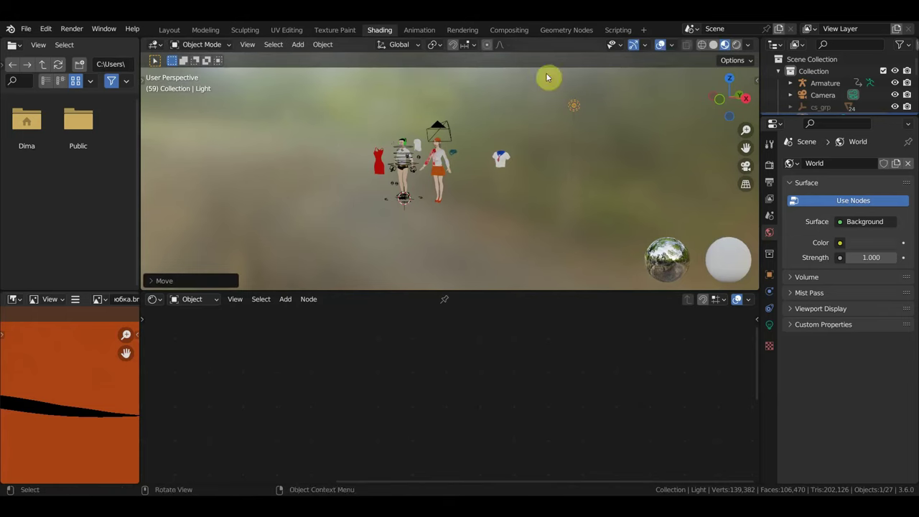
{"action": "left_click", "coordinate": [736, 47]}
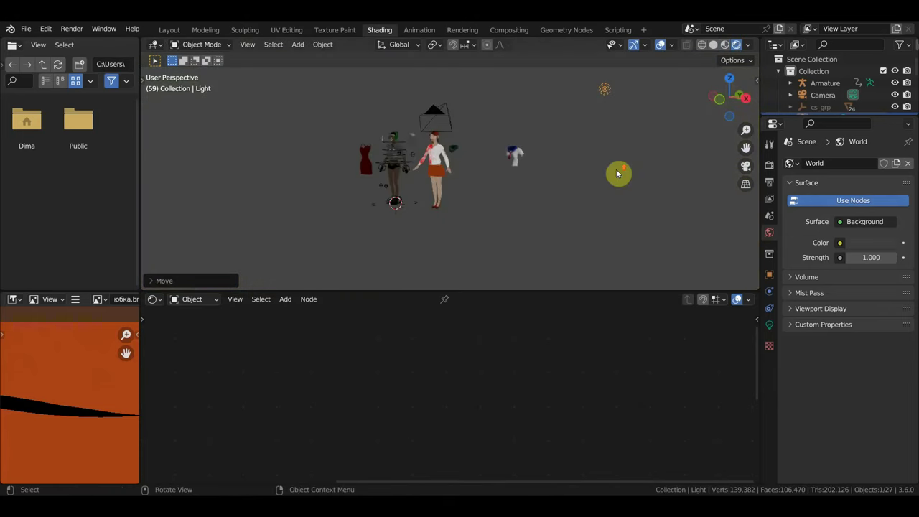
{"action": "middle_click_drag", "start_coordinate": [618, 172], "coordinate": [520, 183]}
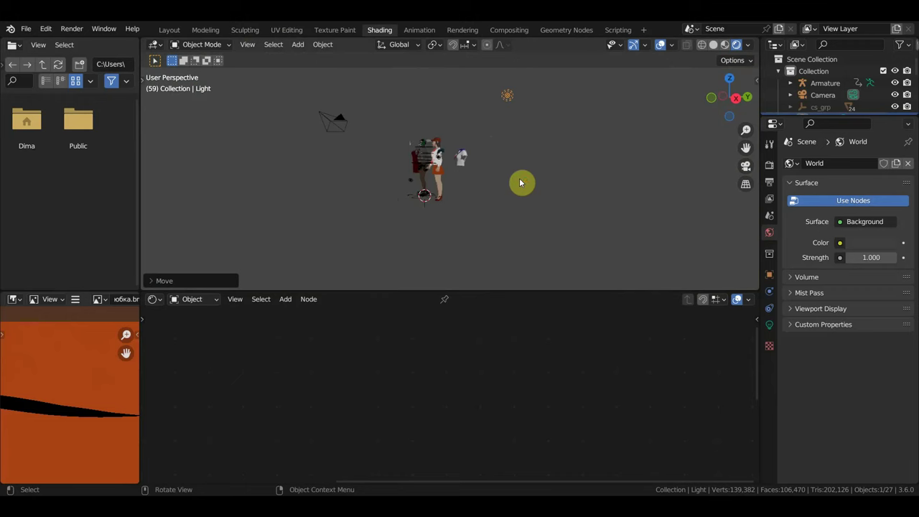
- Reposition the light twice more while orbiting around the characters
{"action": "key", "text": "g"}
{"action": "left_click", "coordinate": [574, 172]}
{"action": "mouse_move", "coordinate": [581, 173]}
{"action": "middle_mouse_down"}
{"action": "mouse_move", "coordinate": [645, 193]}
{"action": "mouse_move", "coordinate": [708, 185]}
{"action": "middle_mouse_up"}
{"action": "key", "text": "g"}
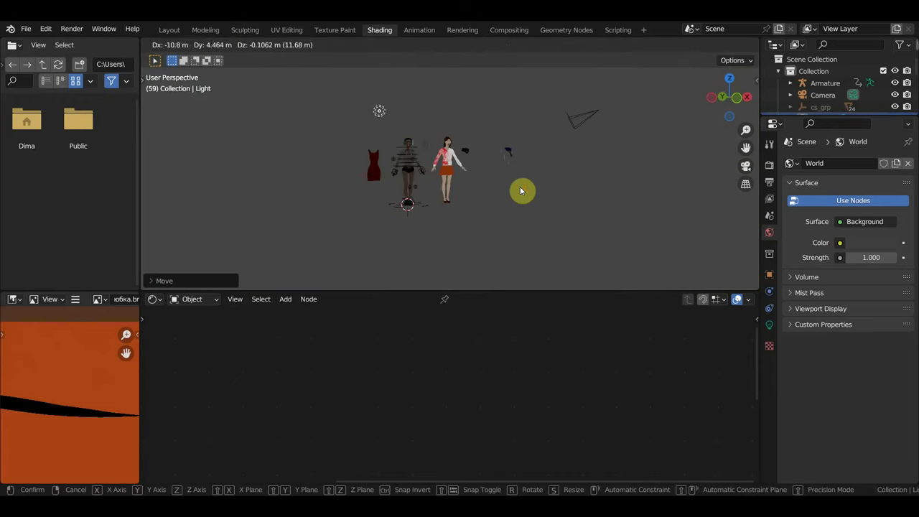
{"action": "left_click", "coordinate": [520, 190]}
{"action": "scroll", "coordinate": [520, 191], "scroll_direction": "up", "scroll_amount": 2}
{"action": "scroll", "coordinate": [520, 191], "scroll_direction": "up", "scroll_amount": 3}
{"action": "middle_click_drag", "start_coordinate": [520, 191], "coordinate": [564, 195]}
{"action": "scroll", "coordinate": [565, 195], "scroll_direction": "down", "scroll_amount": 4}
- Drop the light to the left of the characters, then delete it and undo the deletion
{"action": "key", "text": "g"}
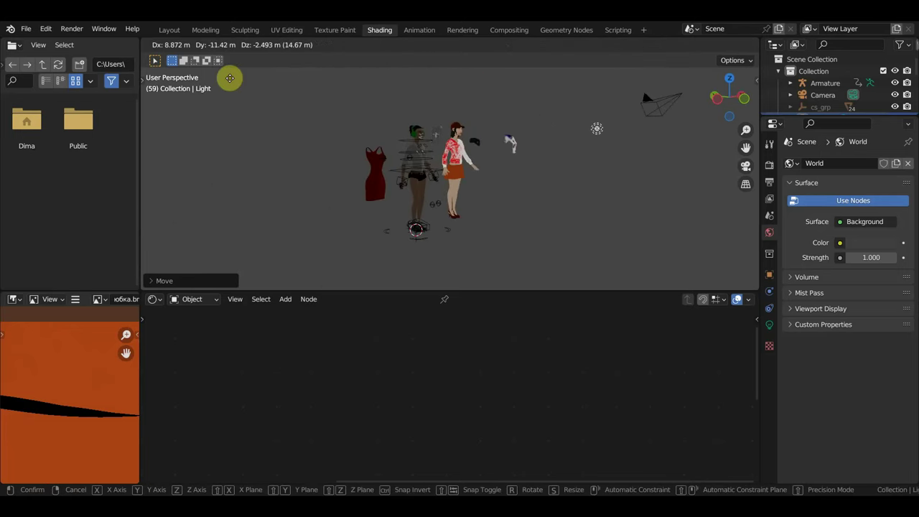
{"action": "left_click", "coordinate": [591, 207]}
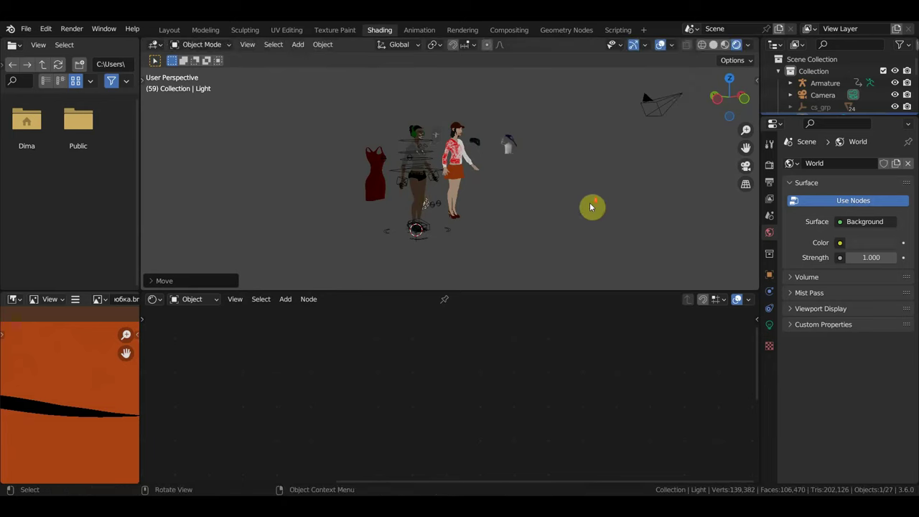
{"action": "mouse_move", "coordinate": [591, 207]}
{"action": "middle_mouse_down"}
{"action": "mouse_move", "coordinate": [517, 198]}
{"action": "mouse_move", "coordinate": [525, 201]}
{"action": "middle_mouse_up"}
{"action": "key", "text": "g"}
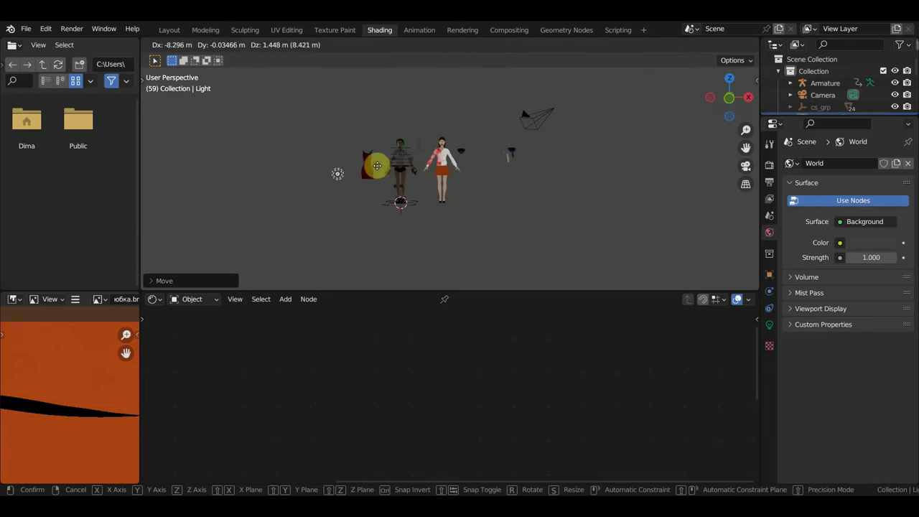
{"action": "left_click", "coordinate": [312, 157]}
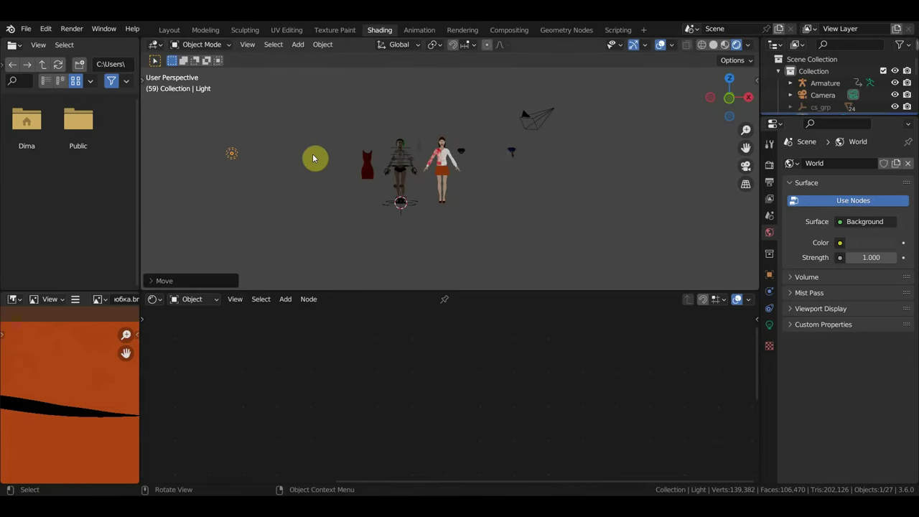
{"action": "key", "text": "Delete"}
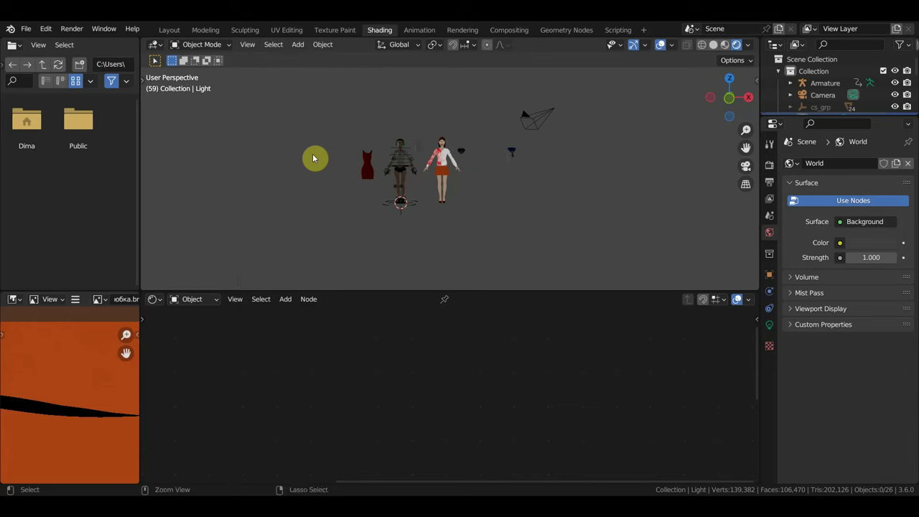
{"action": "key", "text": "ctrl+z"}
{"action": "scroll", "coordinate": [305, 158], "scroll_direction": "up", "scroll_amount": 2}
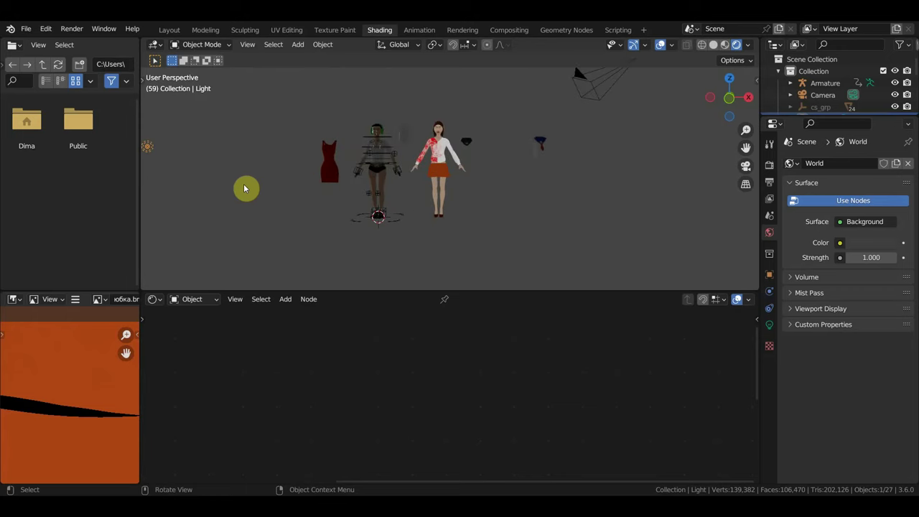
- Delete the light and zoom around the scene
{"action": "key", "text": "Delete"}
{"action": "scroll", "coordinate": [360, 184], "scroll_direction": "up", "scroll_amount": 3}
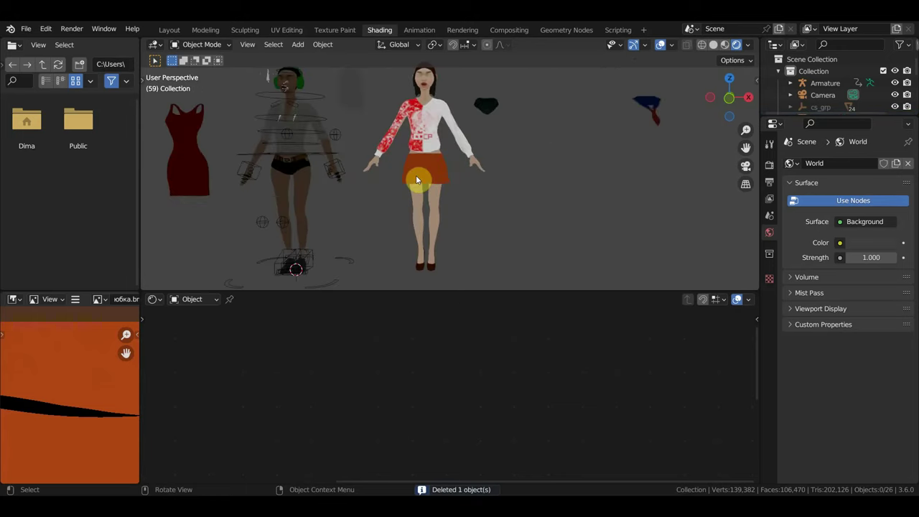
{"action": "scroll", "coordinate": [431, 181], "scroll_direction": "up", "scroll_amount": 1}
{"action": "scroll", "coordinate": [451, 188], "scroll_direction": "up", "scroll_amount": 1}
{"action": "scroll", "coordinate": [427, 203], "scroll_direction": "up", "scroll_amount": 1}
{"action": "scroll", "coordinate": [422, 204], "scroll_direction": "up", "scroll_amount": 1}
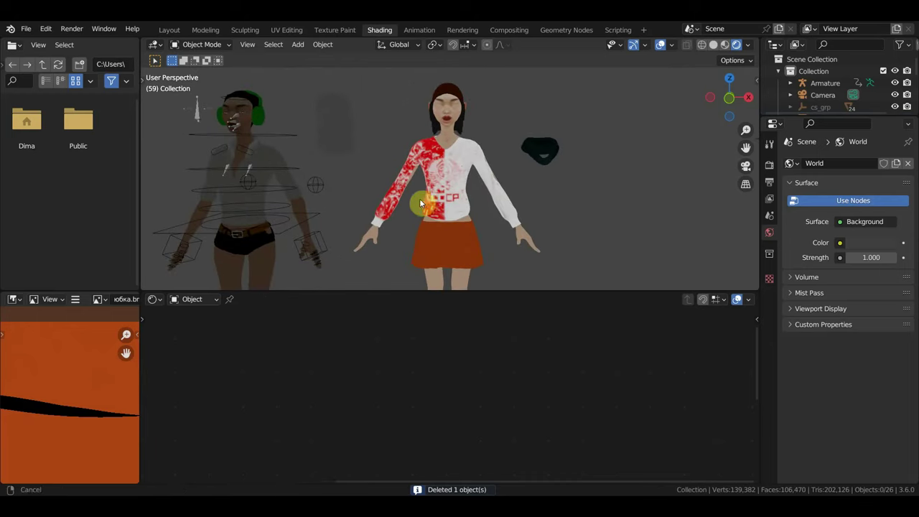
{"action": "scroll", "coordinate": [423, 202], "scroll_direction": "down", "scroll_amount": 2}
{"action": "scroll", "coordinate": [453, 195], "scroll_direction": "down", "scroll_amount": 2}
- Unhide hidden objects with Alt+H so the girl's blue jeans reappear
{"action": "mouse_move", "coordinate": [458, 193]}
{"action": "middle_mouse_down"}
{"action": "mouse_move", "coordinate": [445, 202]}
{"action": "mouse_move", "coordinate": [411, 198]}
{"action": "middle_mouse_up"}
{"action": "scroll", "coordinate": [417, 196], "scroll_direction": "up", "scroll_amount": 1}
{"action": "scroll", "coordinate": [424, 194], "scroll_direction": "up", "scroll_amount": 2}
{"action": "scroll", "coordinate": [428, 194], "scroll_direction": "up", "scroll_amount": 2}
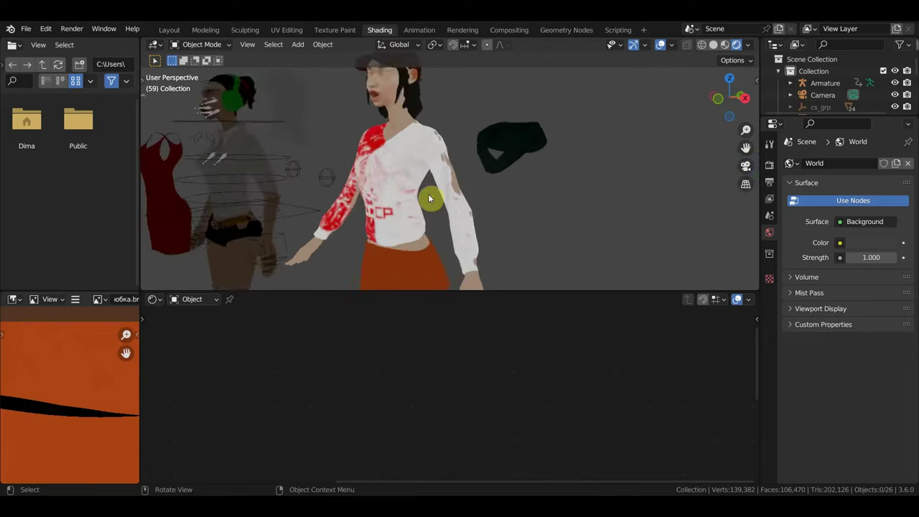
{"action": "scroll", "coordinate": [475, 188], "scroll_direction": "down", "scroll_amount": 2}
{"action": "scroll", "coordinate": [480, 188], "scroll_direction": "down", "scroll_amount": 2}
{"action": "scroll", "coordinate": [481, 189], "scroll_direction": "down", "scroll_amount": 1}
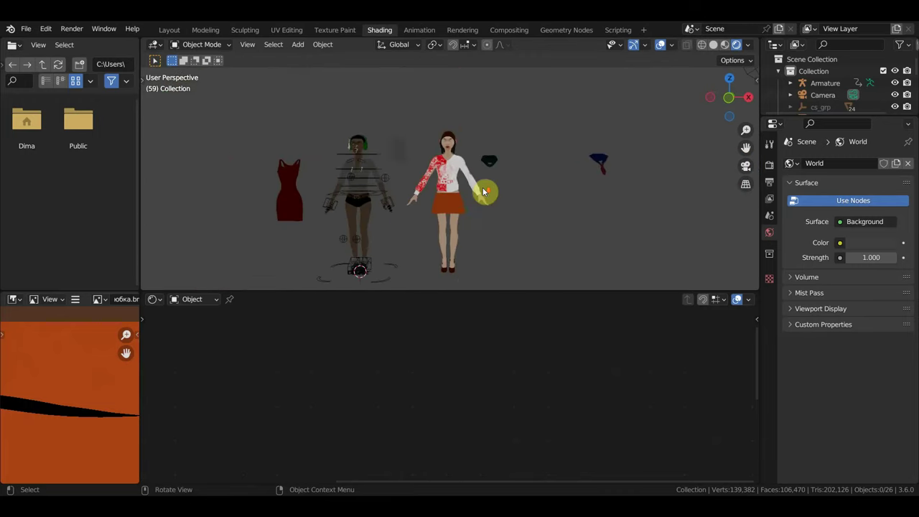
{"action": "middle_click_drag", "start_coordinate": [485, 191], "coordinate": [522, 193]}
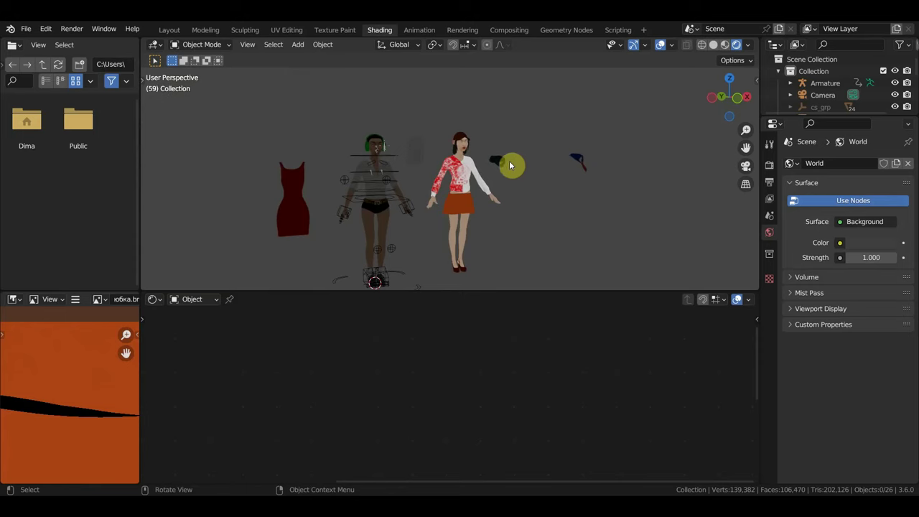
{"action": "key", "text": "alt+h"}
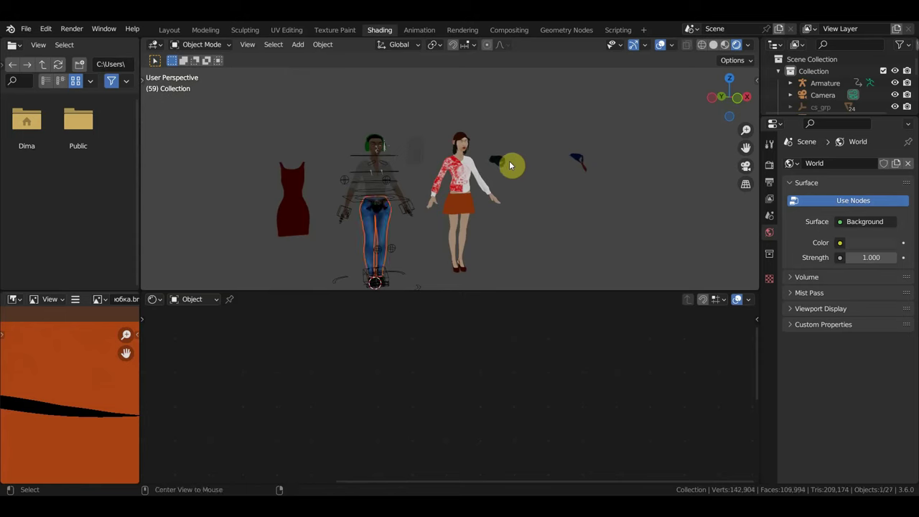
- Move the point light level with the girl's head, between her and the white shirt
{"action": "left_click", "coordinate": [509, 165]}
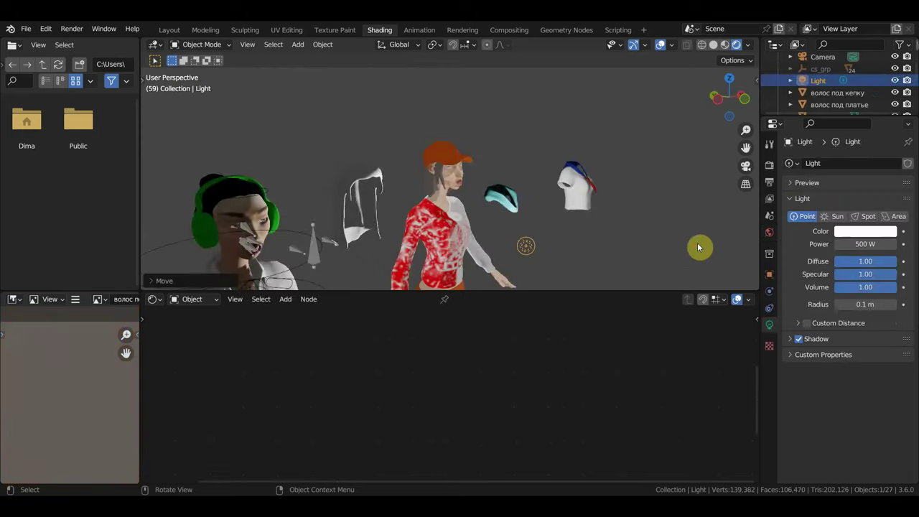
{"action": "mouse_move", "coordinate": [698, 246]}
{"action": "middle_mouse_down"}
{"action": "mouse_move", "coordinate": [581, 260]}
{"action": "mouse_move", "coordinate": [338, 169]}
{"action": "middle_mouse_up"}
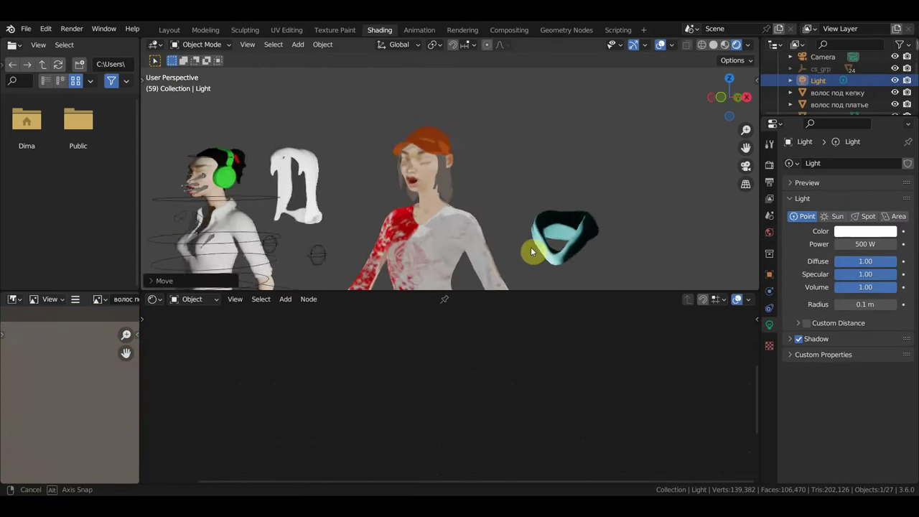
{"action": "key", "text": "g"}
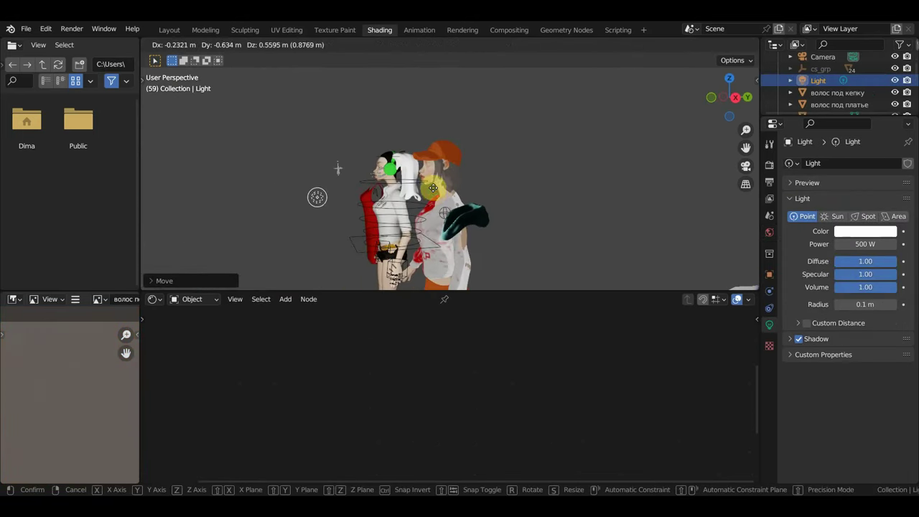
{"action": "left_click", "coordinate": [338, 168]}
{"action": "scroll", "coordinate": [422, 185], "scroll_direction": "up", "scroll_amount": 3}
{"action": "middle_click_drag", "start_coordinate": [421, 185], "coordinate": [589, 192]}
{"action": "scroll", "coordinate": [587, 189], "scroll_direction": "down", "scroll_amount": 2}
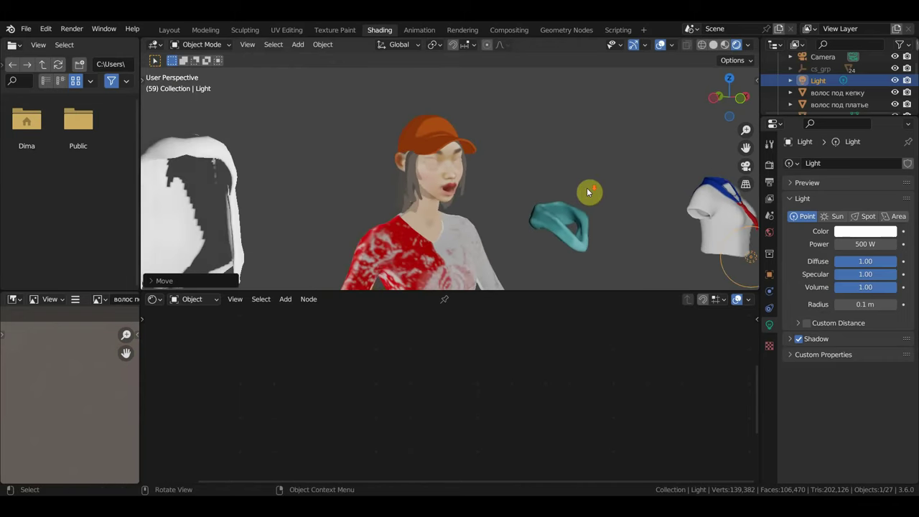
{"action": "scroll", "coordinate": [588, 190], "scroll_direction": "down", "scroll_amount": 1}
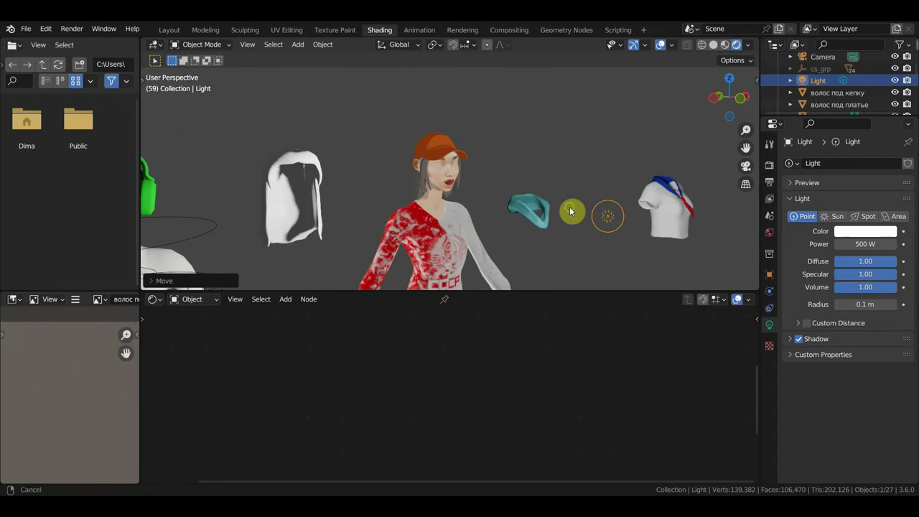
{"action": "middle_click_drag", "start_coordinate": [572, 212], "coordinate": [577, 146]}
- Select the girl's shirt and enlarge its material node tree
{"action": "left_click", "coordinate": [427, 214]}
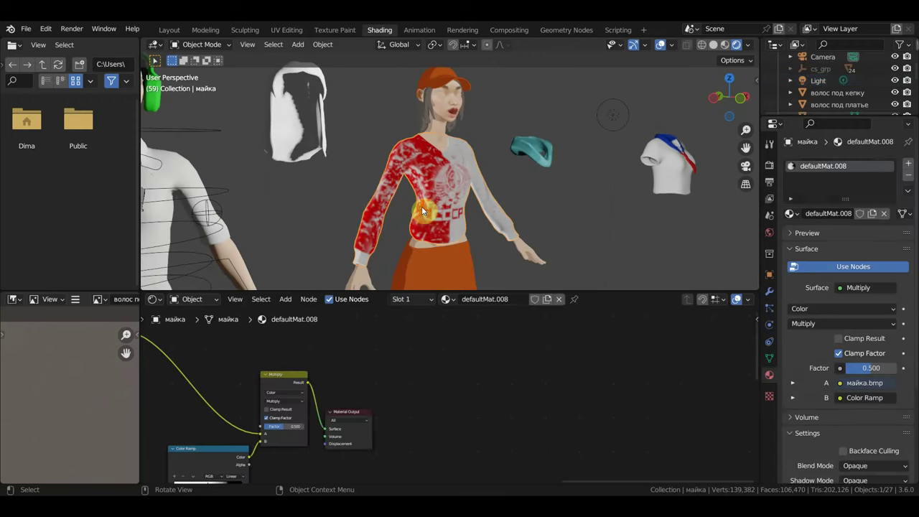
{"action": "scroll", "coordinate": [397, 412], "scroll_direction": "up", "scroll_amount": 2}
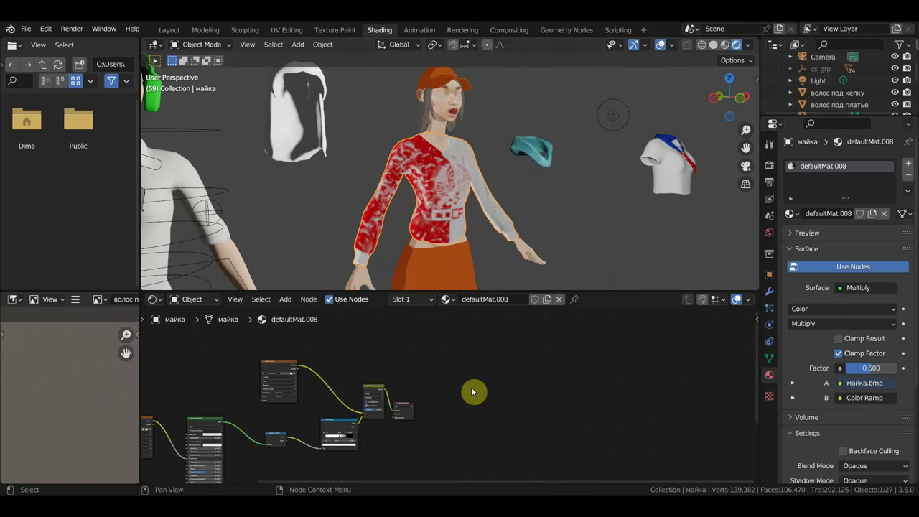
{"action": "scroll", "coordinate": [599, 357], "scroll_direction": "down", "scroll_amount": 4}
{"action": "mouse_move", "coordinate": [570, 383]}
{"action": "middle_mouse_down", "text": "ctrl"}
{"action": "mouse_move", "coordinate": [447, 385]}
{"action": "mouse_move", "coordinate": [405, 351]}
{"action": "middle_mouse_up", "text": "ctrl"}
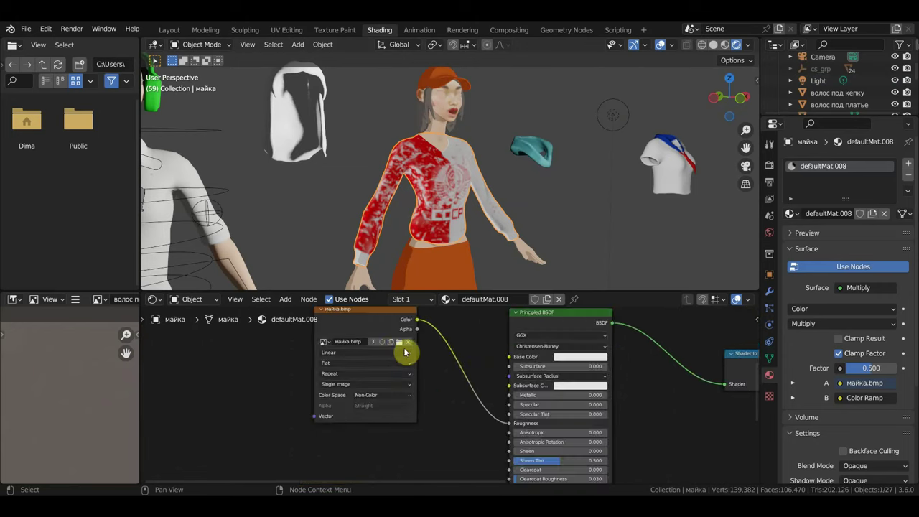
- Load майка_COLOR.png into the shirt's Image Texture node
{"action": "left_click", "coordinate": [400, 345]}
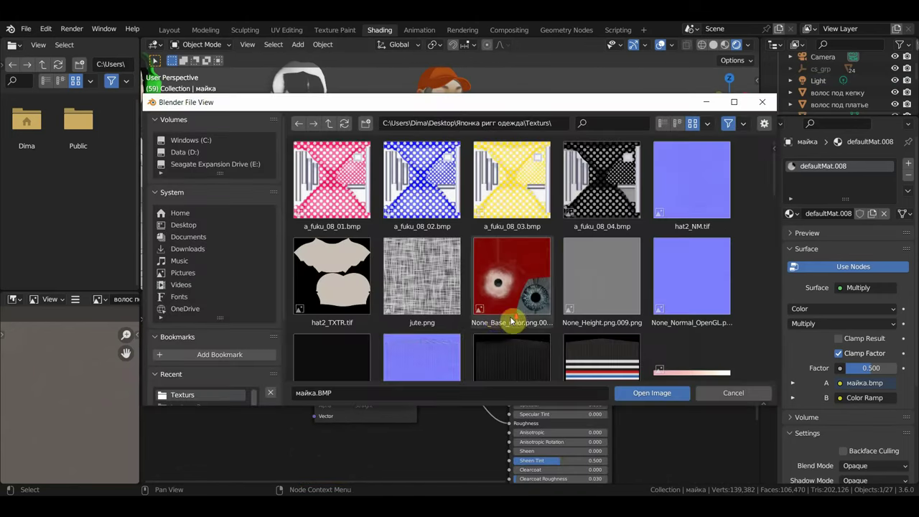
{"action": "scroll", "coordinate": [502, 318], "scroll_direction": "down", "scroll_amount": 3}
{"action": "scroll", "coordinate": [534, 323], "scroll_direction": "down", "scroll_amount": 3}
{"action": "scroll", "coordinate": [544, 320], "scroll_direction": "down", "scroll_amount": 3}
{"action": "scroll", "coordinate": [553, 316], "scroll_direction": "down", "scroll_amount": 3}
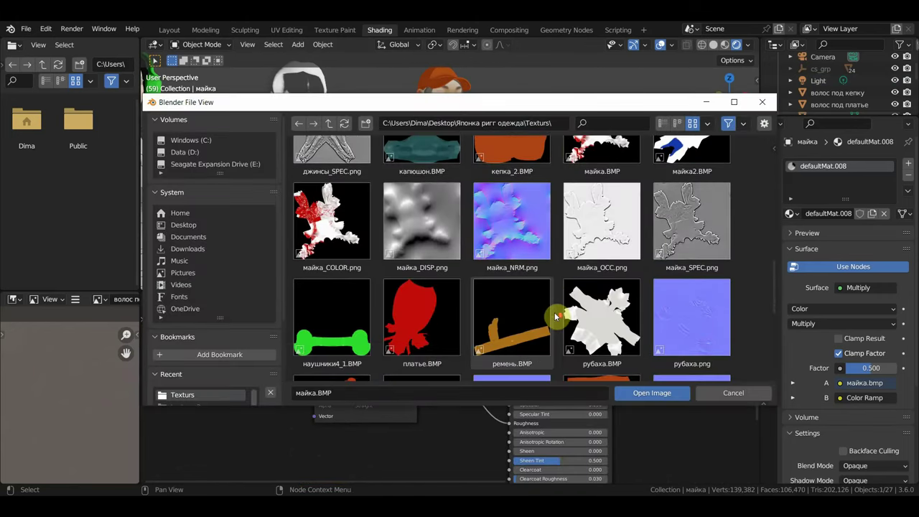
{"action": "scroll", "coordinate": [558, 315], "scroll_direction": "down", "scroll_amount": 5}
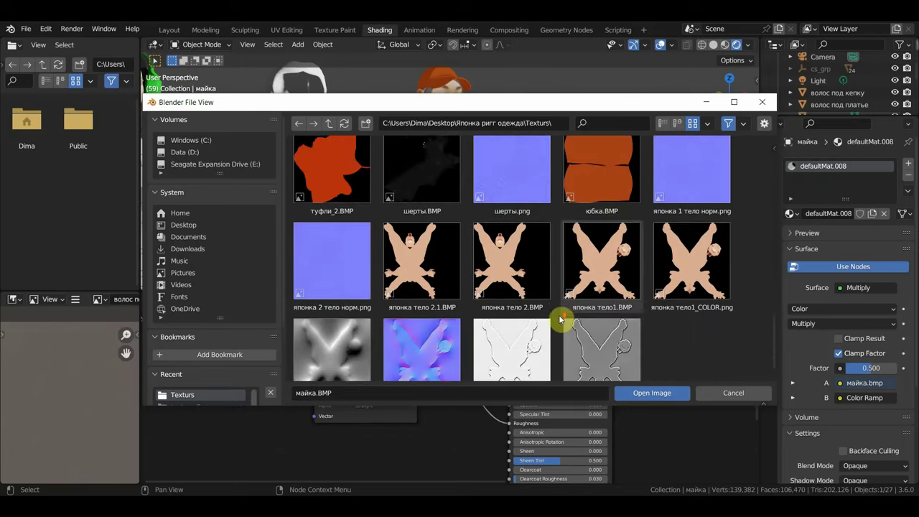
{"action": "scroll", "coordinate": [561, 316], "scroll_direction": "down", "scroll_amount": 2}
{"action": "scroll", "coordinate": [562, 316], "scroll_direction": "up", "scroll_amount": 6}
{"action": "scroll", "coordinate": [562, 317], "scroll_direction": "up", "scroll_amount": 2}
{"action": "scroll", "coordinate": [563, 318], "scroll_direction": "up", "scroll_amount": 2}
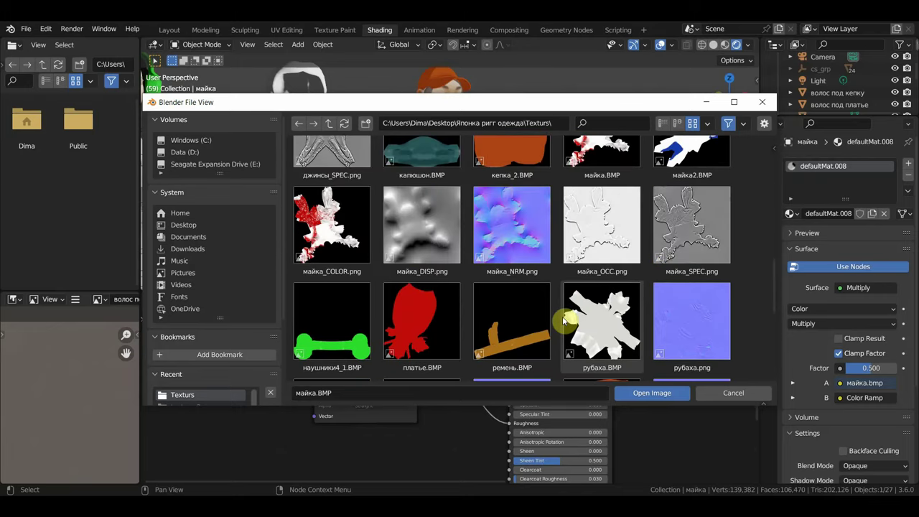
{"action": "scroll", "coordinate": [562, 318], "scroll_direction": "up", "scroll_amount": 1}
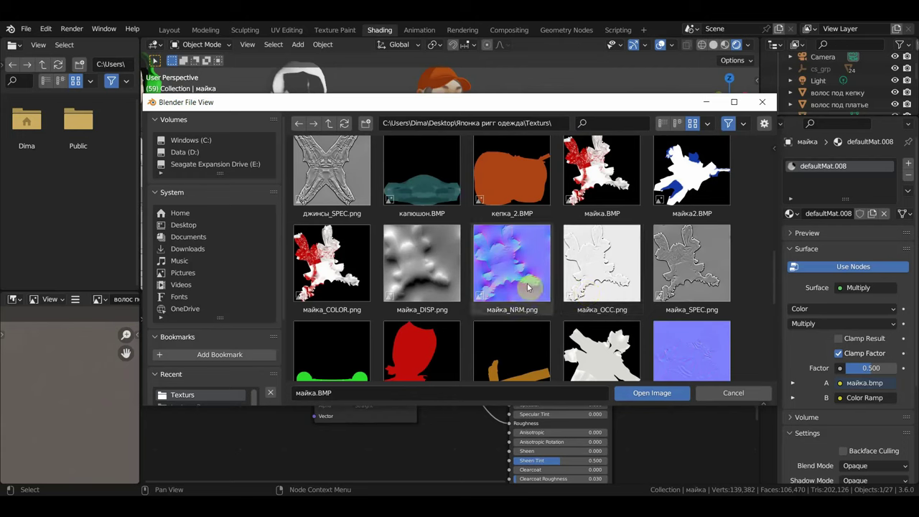
{"action": "left_click", "coordinate": [334, 273]}
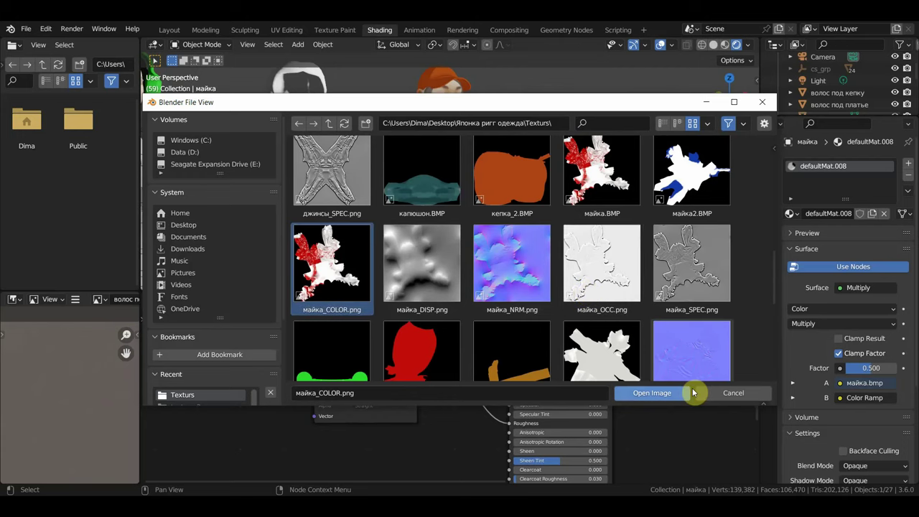
{"action": "left_click", "coordinate": [669, 393]}
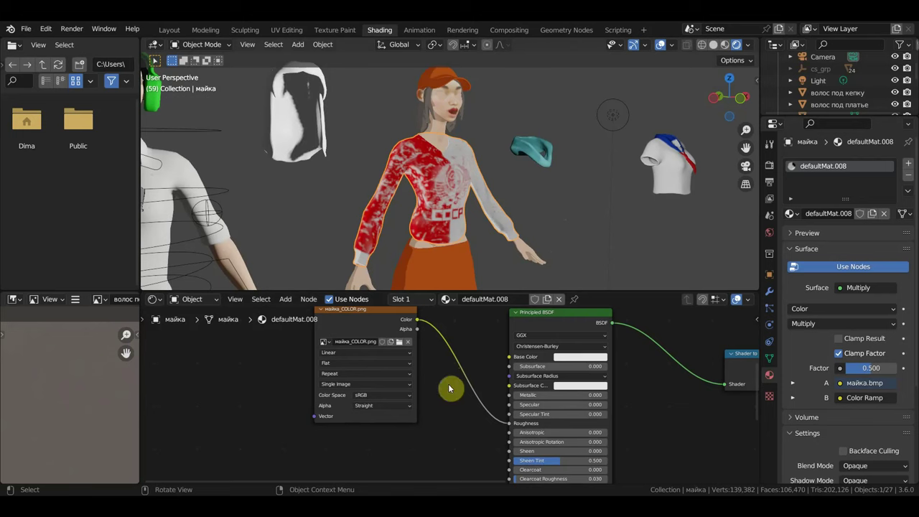
- Swap the node's image to майка_SPEC.png and move its link off the BSDF Roughness input
{"action": "left_click", "coordinate": [397, 346]}
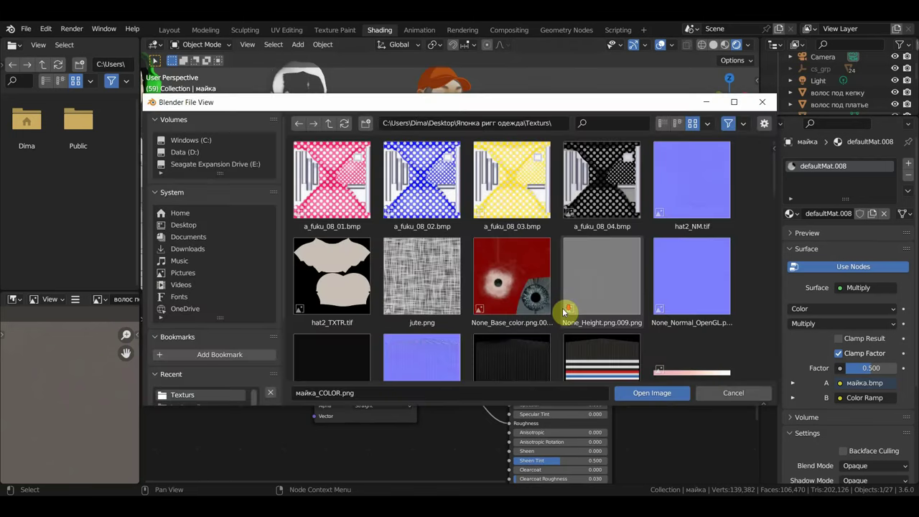
{"action": "scroll", "coordinate": [561, 323], "scroll_direction": "down", "scroll_amount": 3}
{"action": "scroll", "coordinate": [562, 323], "scroll_direction": "down", "scroll_amount": 5}
{"action": "scroll", "coordinate": [564, 327], "scroll_direction": "down", "scroll_amount": 2}
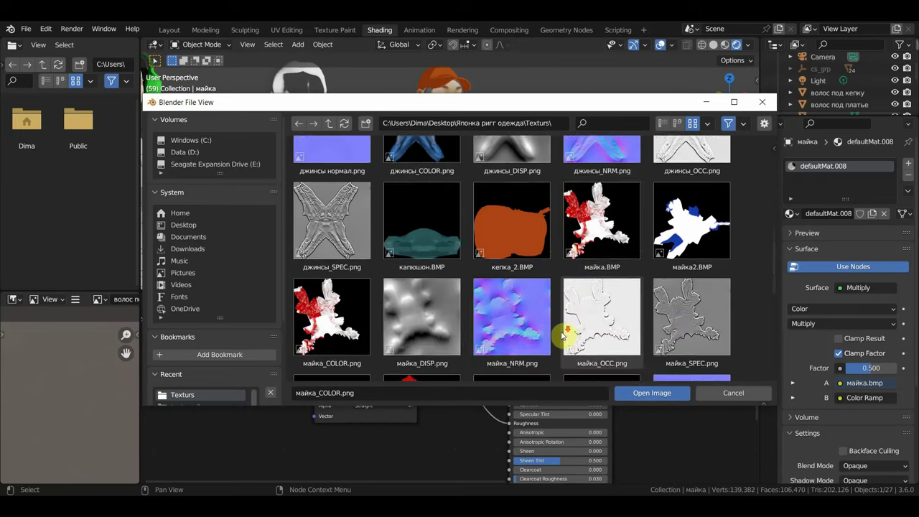
{"action": "left_click", "coordinate": [687, 316]}
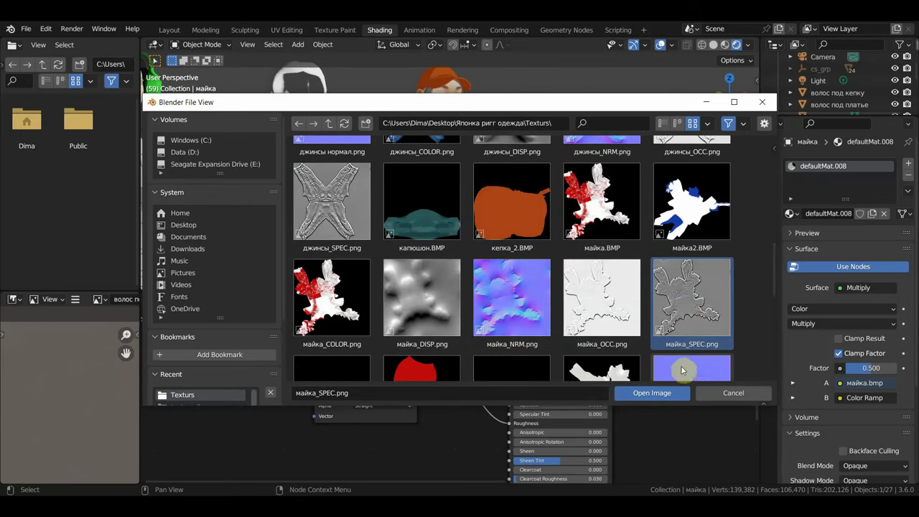
{"action": "left_click", "coordinate": [651, 393]}
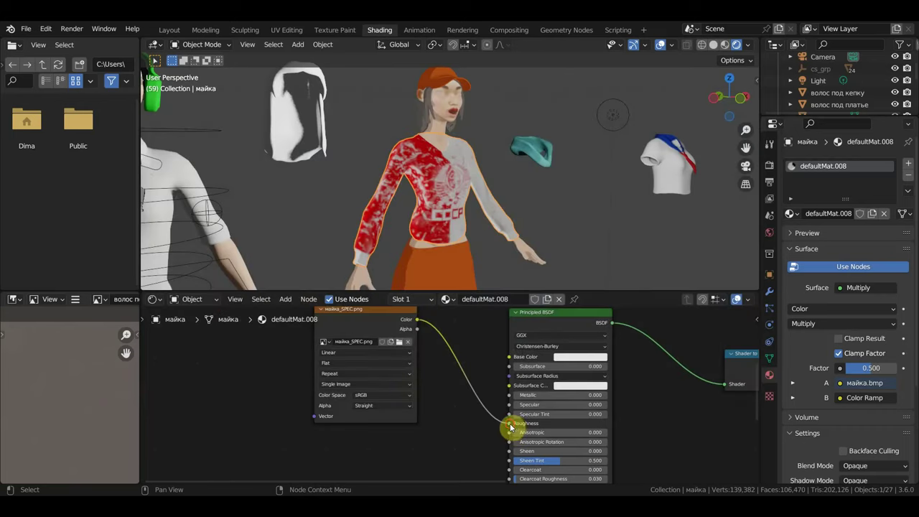
{"action": "left_click_drag", "start_coordinate": [510, 429], "coordinate": [510, 414]}
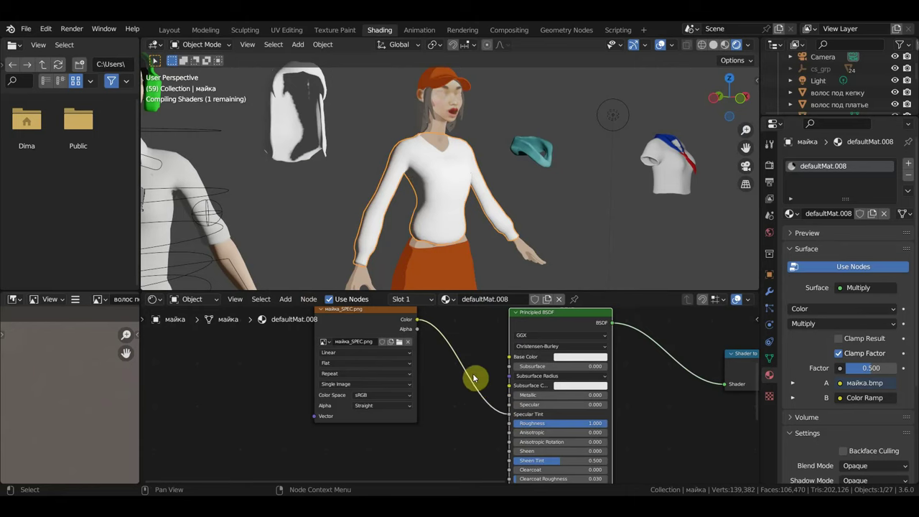
{"action": "scroll", "coordinate": [508, 248], "scroll_direction": "up", "scroll_amount": 2}
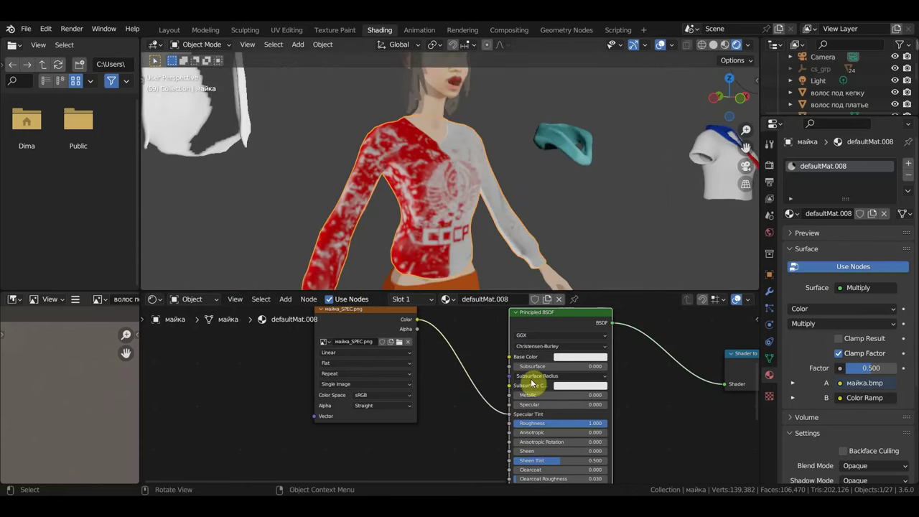
{"action": "scroll", "coordinate": [666, 402], "scroll_direction": "down", "scroll_amount": 3}
- Move a stop on the shirt's Color Ramp to about 0.604
{"action": "middle_click_drag", "start_coordinate": [667, 417], "coordinate": [431, 445]}
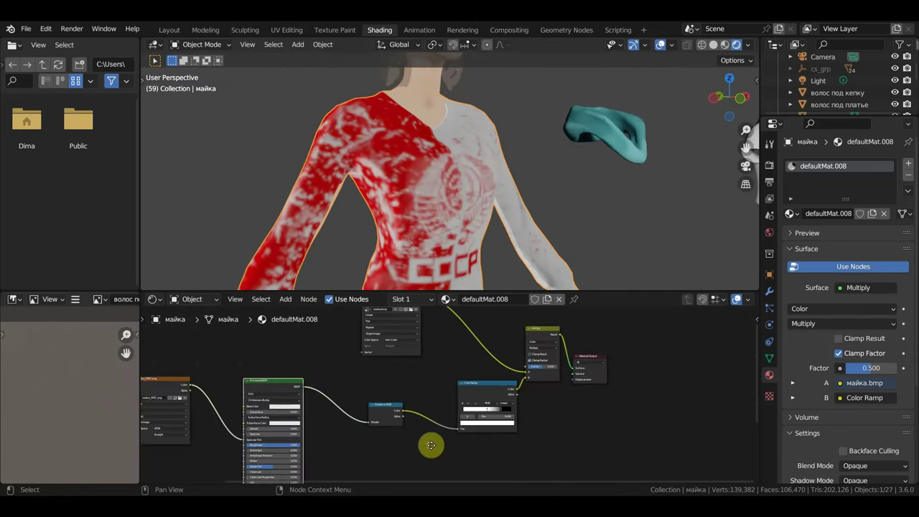
{"action": "scroll", "coordinate": [464, 457], "scroll_direction": "up", "scroll_amount": 3}
{"action": "left_click_drag", "start_coordinate": [538, 425], "coordinate": [495, 424]}
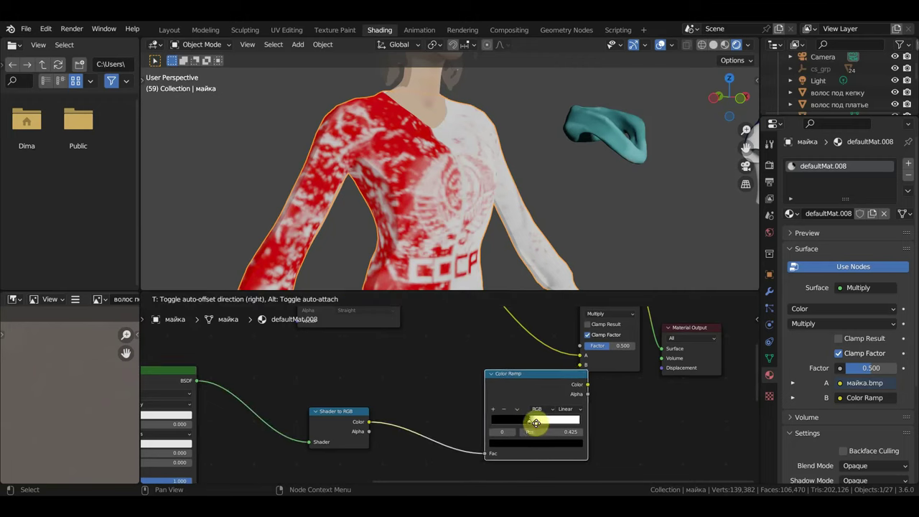
{"action": "mouse_move", "coordinate": [513, 429]}
{"action": "left_mouse_down"}
{"action": "mouse_move", "coordinate": [493, 423]}
{"action": "mouse_move", "coordinate": [506, 434]}
{"action": "mouse_move", "coordinate": [489, 432]}
{"action": "mouse_move", "coordinate": [506, 431]}
{"action": "left_mouse_up"}
{"action": "left_click", "coordinate": [502, 424]}
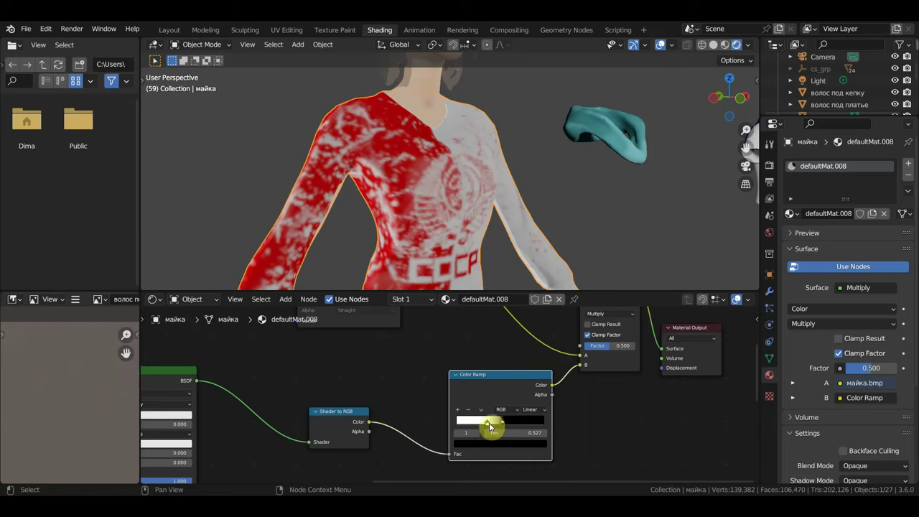
{"action": "left_click", "coordinate": [490, 427]}
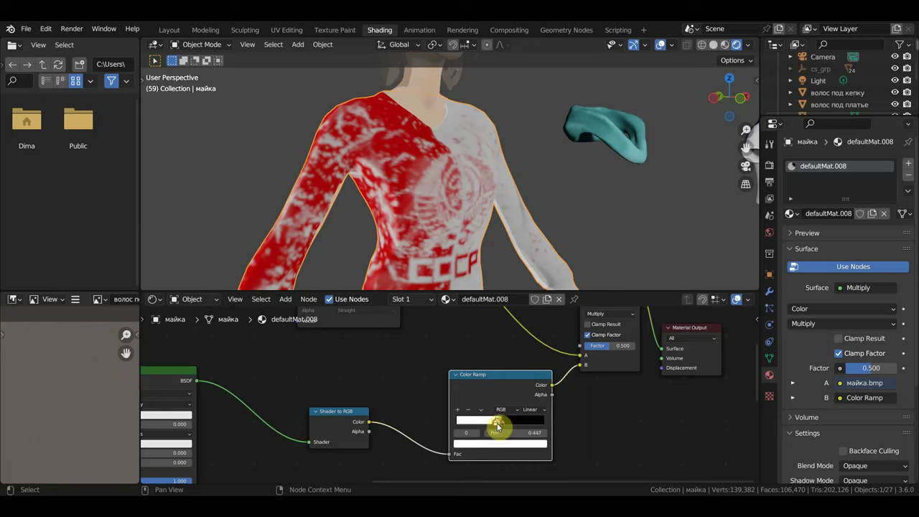
- Retune the ramp stops, one left to 0.349 and the other right to about 0.78, checking the shirt's toon shading
{"action": "scroll", "coordinate": [481, 225], "scroll_direction": "down", "scroll_amount": 5}
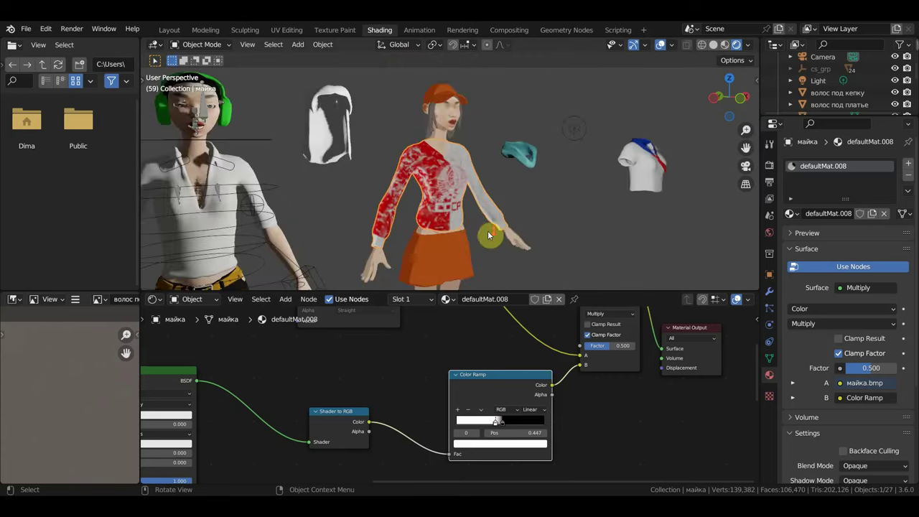
{"action": "middle_click_drag", "start_coordinate": [489, 235], "coordinate": [390, 227]}
{"action": "scroll", "coordinate": [444, 223], "scroll_direction": "up", "scroll_amount": 5}
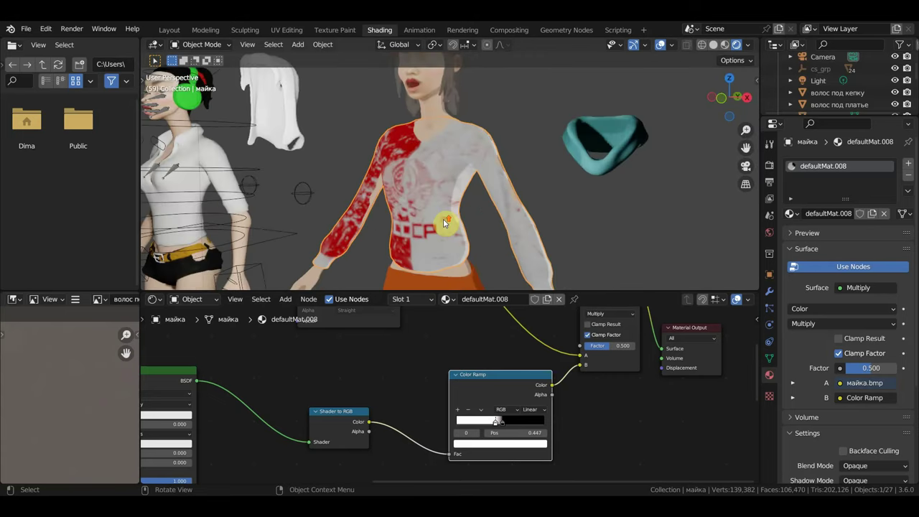
{"action": "scroll", "coordinate": [446, 223], "scroll_direction": "up", "scroll_amount": 2}
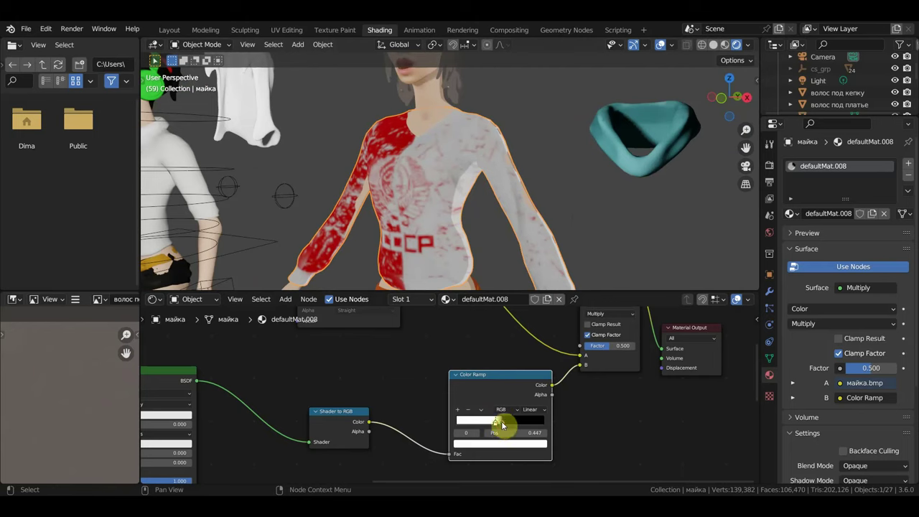
{"action": "left_click_drag", "start_coordinate": [501, 429], "coordinate": [480, 425]}
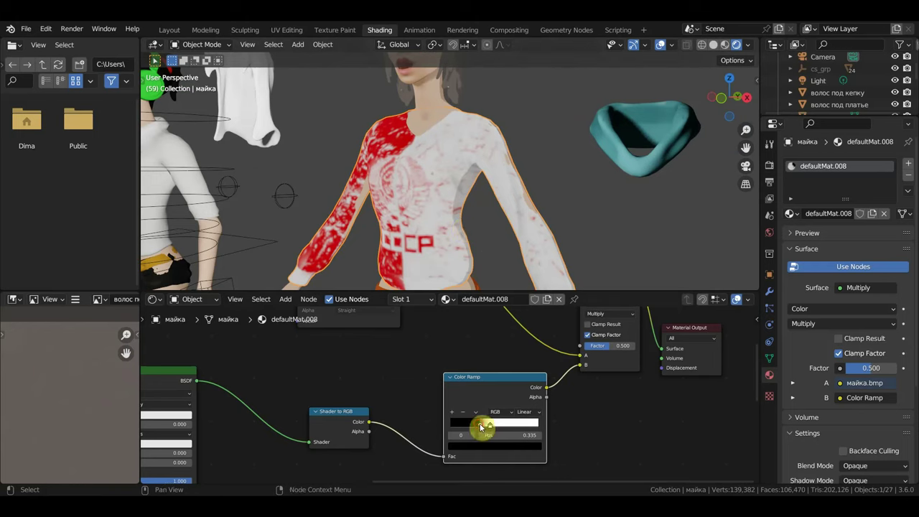
{"action": "left_click_drag", "start_coordinate": [485, 428], "coordinate": [482, 429]}
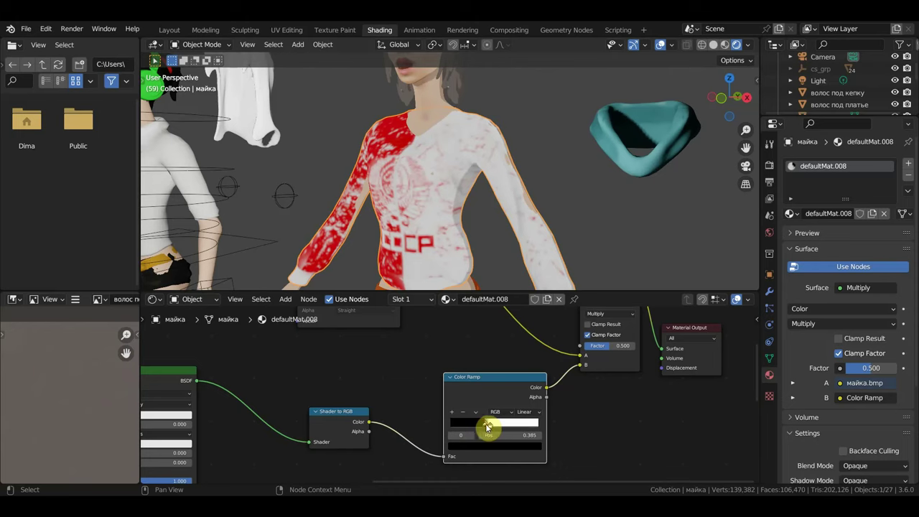
{"action": "mouse_move", "coordinate": [487, 428]}
{"action": "left_mouse_down"}
{"action": "mouse_move", "coordinate": [525, 434]}
{"action": "mouse_move", "coordinate": [500, 433]}
{"action": "mouse_move", "coordinate": [515, 438]}
{"action": "mouse_move", "coordinate": [494, 435]}
{"action": "mouse_move", "coordinate": [529, 431]}
{"action": "left_mouse_up"}
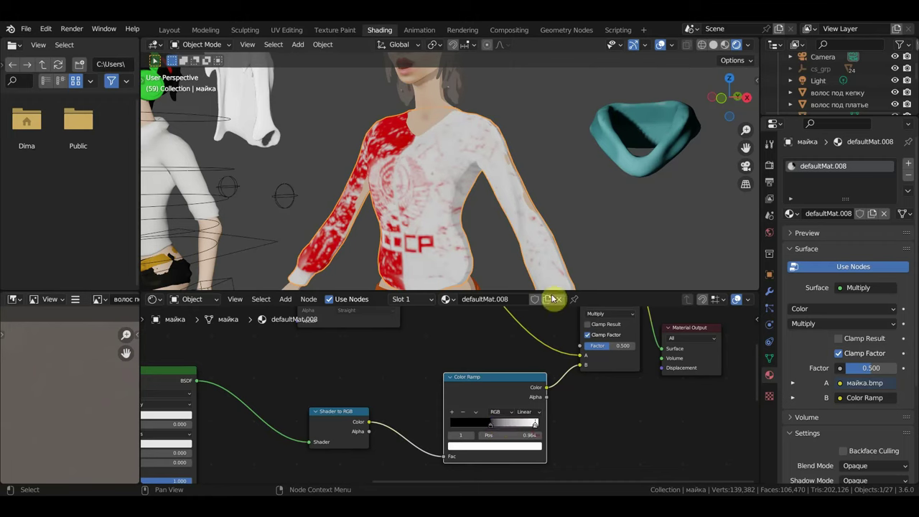
{"action": "middle_click_drag", "start_coordinate": [553, 222], "coordinate": [385, 234]}
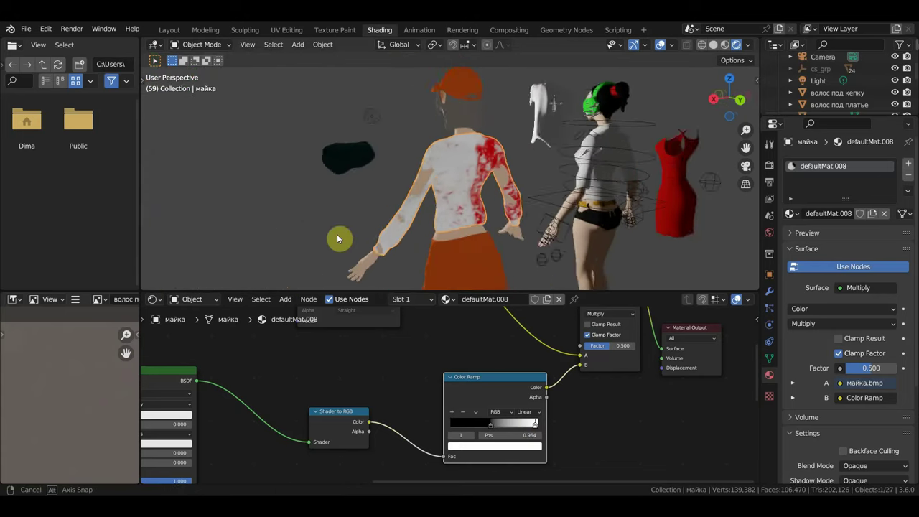
- Zoom in on the woman's legs and select her body, японка тело1
{"action": "middle_click_drag", "start_coordinate": [386, 234], "coordinate": [581, 229]}
{"action": "scroll", "coordinate": [574, 229], "scroll_direction": "down", "scroll_amount": 3}
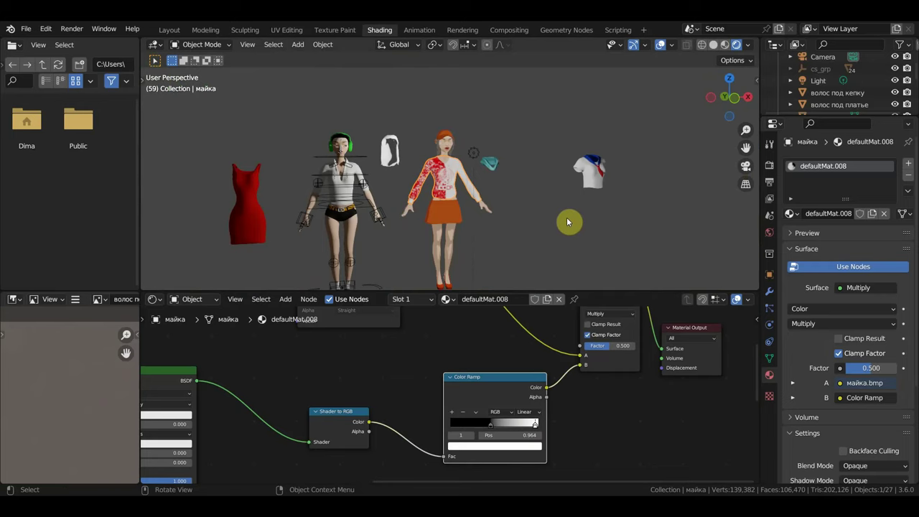
{"action": "scroll", "coordinate": [574, 208], "scroll_direction": "up", "scroll_amount": 3}
{"action": "scroll", "coordinate": [560, 169], "scroll_direction": "up", "scroll_amount": 3}
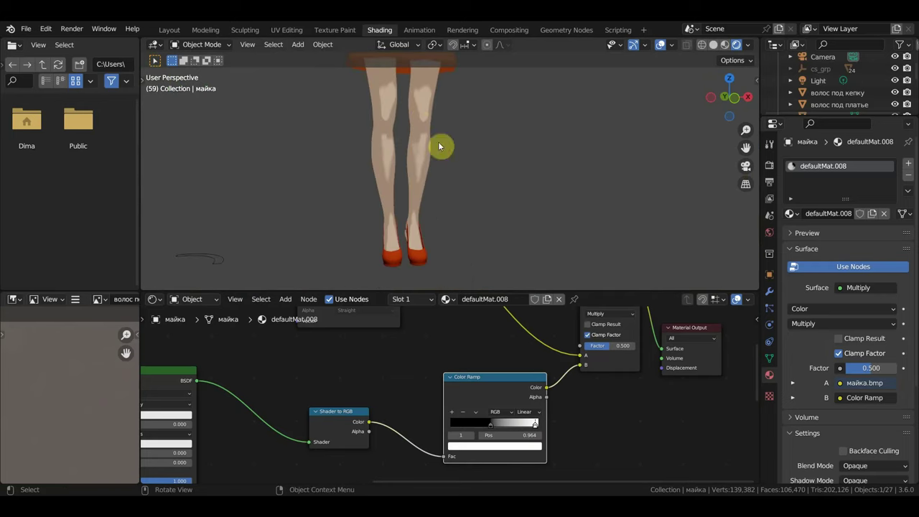
{"action": "mouse_move", "coordinate": [452, 193]}
{"action": "middle_mouse_down", "text": "ctrl"}
{"action": "mouse_move", "coordinate": [461, 202]}
{"action": "mouse_move", "coordinate": [312, 209]}
{"action": "mouse_move", "coordinate": [390, 190]}
{"action": "middle_mouse_up", "text": "ctrl"}
{"action": "middle_click_drag", "start_coordinate": [491, 195], "coordinate": [471, 183]}
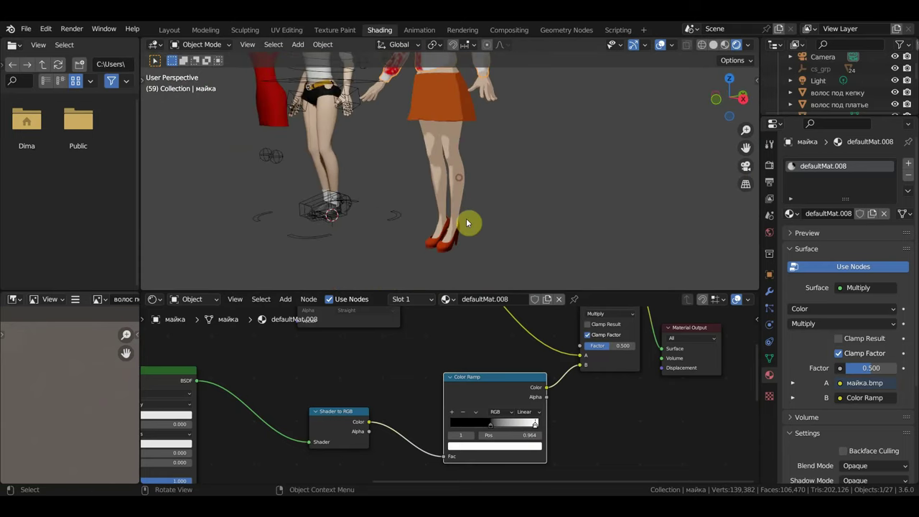
{"action": "left_click", "coordinate": [450, 188]}
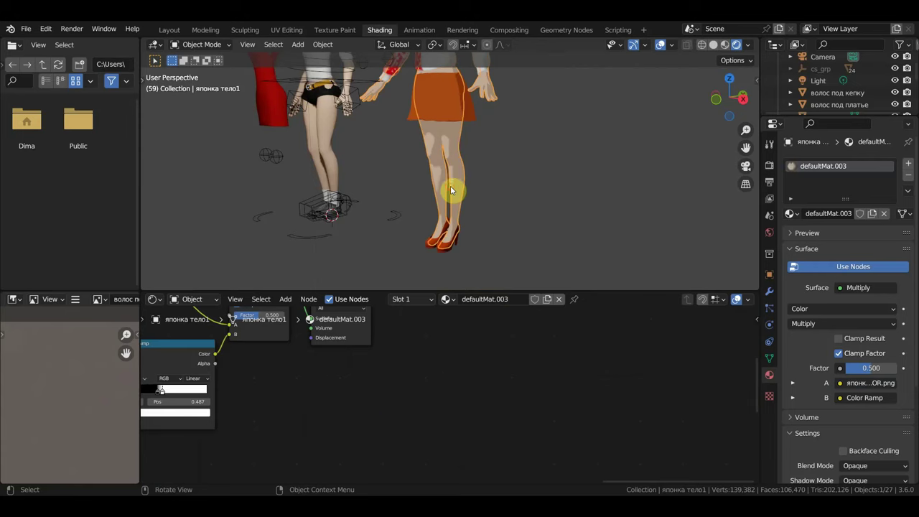
- Retune the body's defaultMat.003 Color Ramp stops, ending with the white stop at 0.731
{"action": "mouse_move", "coordinate": [368, 433]}
{"action": "middle_mouse_down"}
{"action": "mouse_move", "coordinate": [378, 417]}
{"action": "mouse_move", "coordinate": [531, 416]}
{"action": "mouse_move", "coordinate": [486, 429]}
{"action": "middle_mouse_up"}
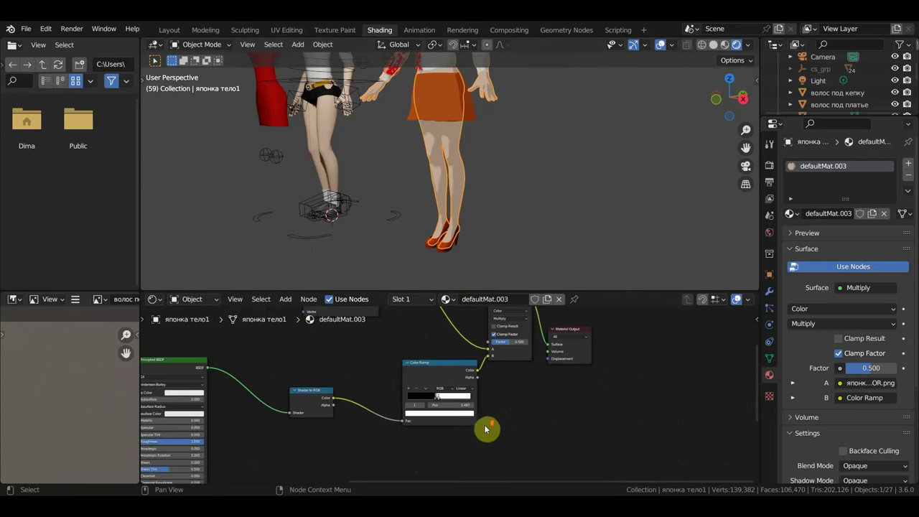
{"action": "scroll", "coordinate": [459, 422], "scroll_direction": "up", "scroll_amount": 2}
{"action": "mouse_move", "coordinate": [433, 404]}
{"action": "left_mouse_down"}
{"action": "mouse_move", "coordinate": [462, 408]}
{"action": "mouse_move", "coordinate": [402, 397]}
{"action": "left_mouse_up"}
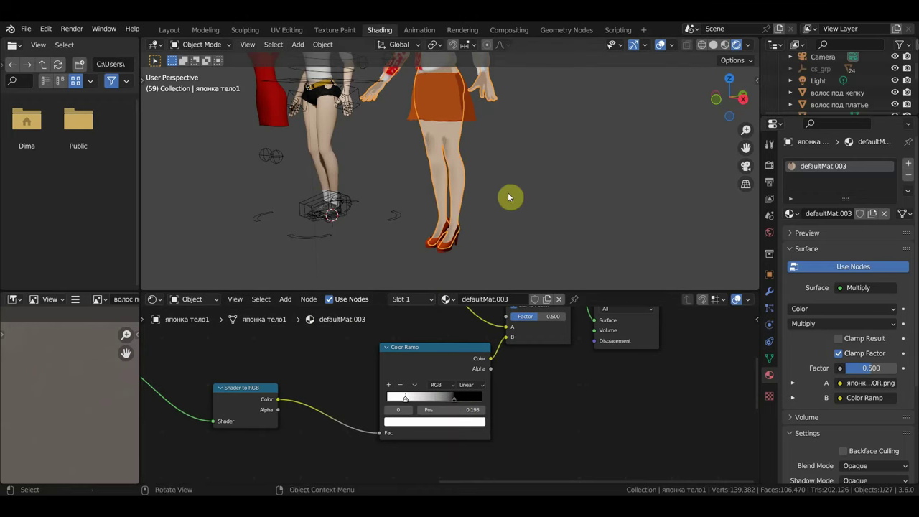
{"action": "scroll", "coordinate": [508, 197], "scroll_direction": "up", "scroll_amount": 2}
{"action": "scroll", "coordinate": [570, 205], "scroll_direction": "up", "scroll_amount": 2}
{"action": "scroll", "coordinate": [596, 206], "scroll_direction": "up", "scroll_amount": 2}
{"action": "scroll", "coordinate": [452, 174], "scroll_direction": "up", "scroll_amount": 2}
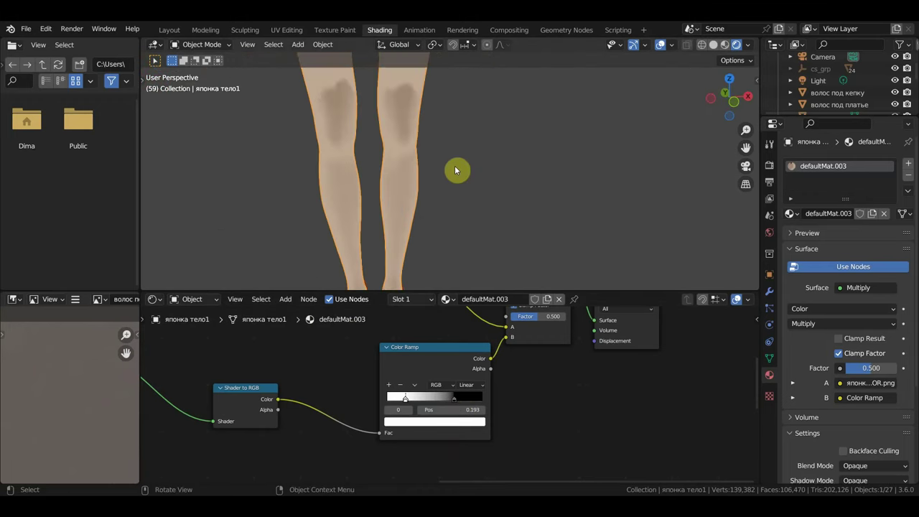
{"action": "scroll", "coordinate": [398, 119], "scroll_direction": "down", "scroll_amount": 1}
{"action": "scroll", "coordinate": [419, 115], "scroll_direction": "down", "scroll_amount": 1}
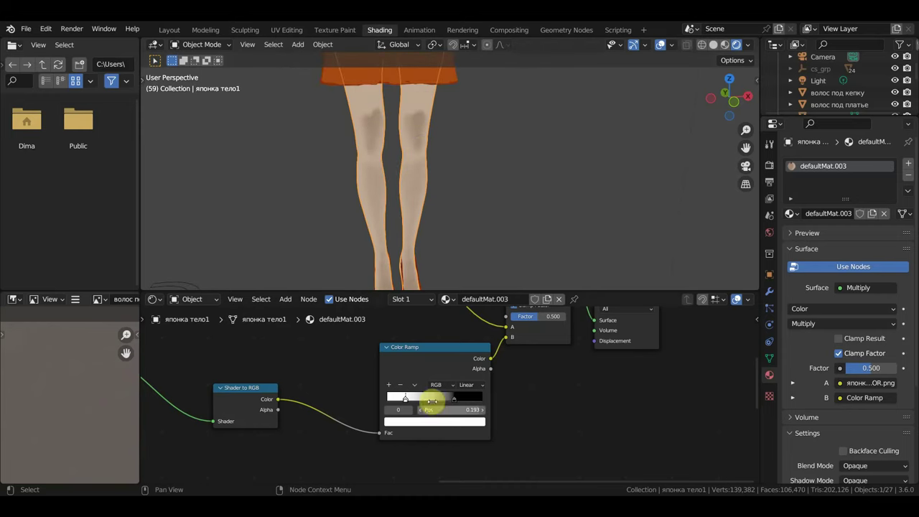
{"action": "mouse_move", "coordinate": [452, 402]}
{"action": "left_mouse_down"}
{"action": "mouse_move", "coordinate": [423, 403]}
{"action": "mouse_move", "coordinate": [435, 402]}
{"action": "left_mouse_up"}
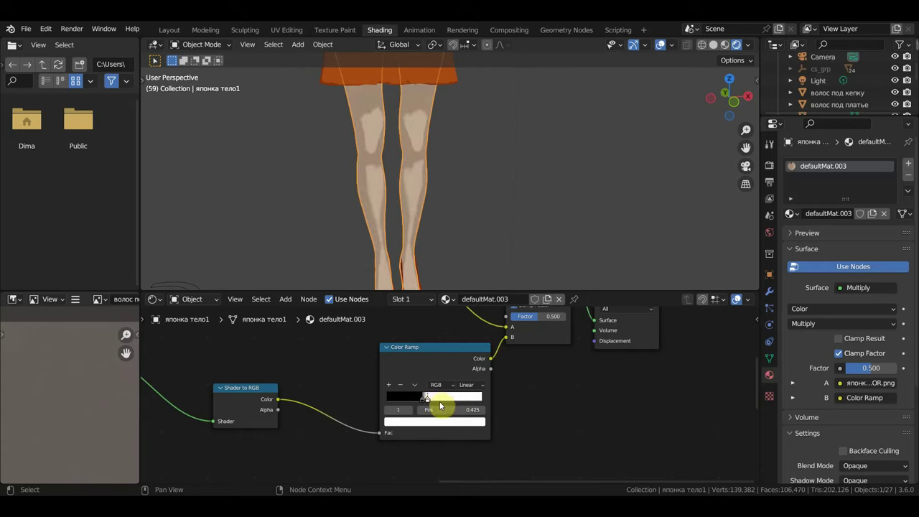
{"action": "mouse_move", "coordinate": [440, 406]}
{"action": "left_mouse_down"}
{"action": "mouse_move", "coordinate": [449, 407]}
{"action": "mouse_move", "coordinate": [404, 402]}
{"action": "left_mouse_up"}
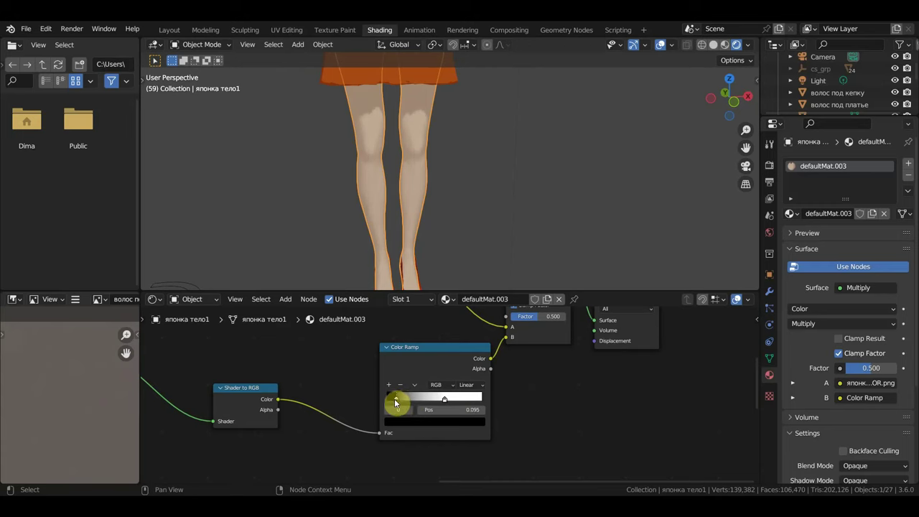
{"action": "mouse_move", "coordinate": [444, 400]}
{"action": "left_mouse_down"}
{"action": "mouse_move", "coordinate": [488, 410]}
{"action": "mouse_move", "coordinate": [433, 403]}
{"action": "left_mouse_up"}
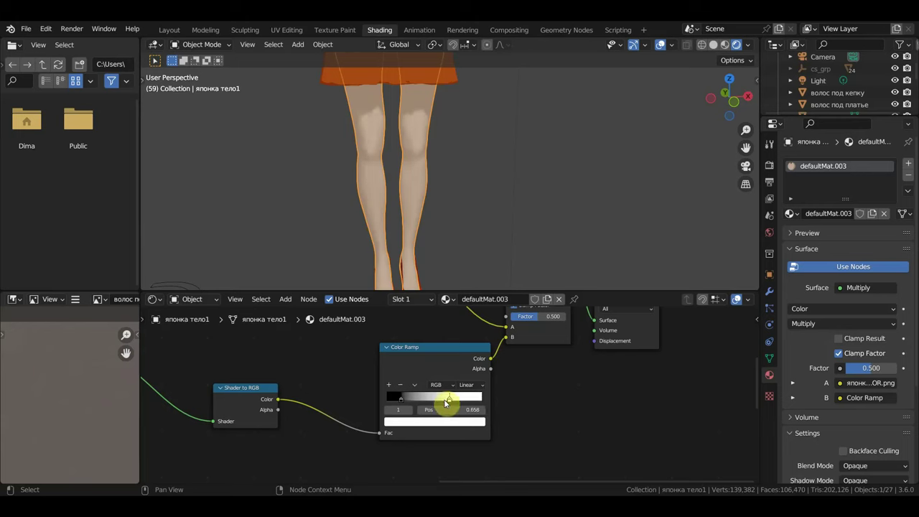
- Orbit around the legs to inspect the sharper toon shading
{"action": "mouse_move", "coordinate": [429, 103]}
{"action": "middle_mouse_down"}
{"action": "mouse_move", "coordinate": [470, 197]}
{"action": "mouse_move", "coordinate": [514, 186]}
{"action": "middle_mouse_up"}
{"action": "scroll", "coordinate": [514, 187], "scroll_direction": "down", "scroll_amount": 3}
{"action": "scroll", "coordinate": [510, 250], "scroll_direction": "down", "scroll_amount": 2}
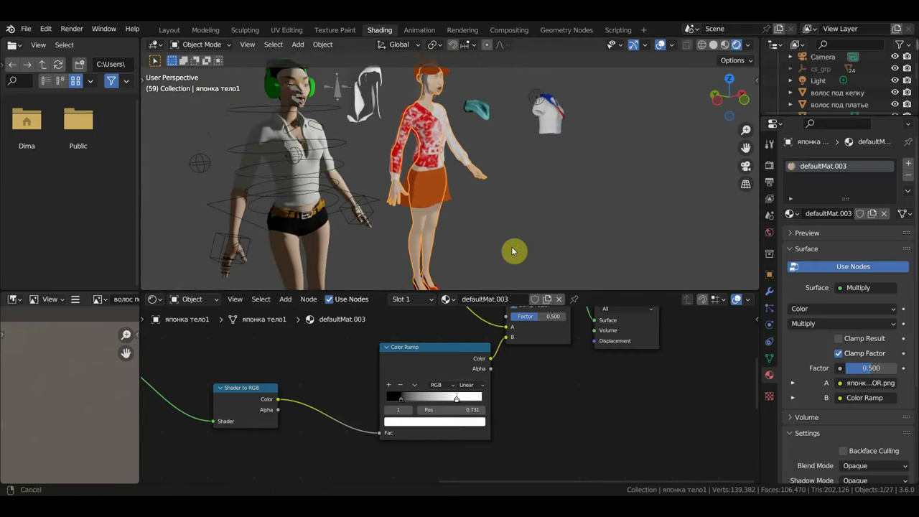
{"action": "scroll", "coordinate": [512, 249], "scroll_direction": "down", "scroll_amount": 2}
{"action": "mouse_move", "coordinate": [418, 230]}
{"action": "middle_mouse_down"}
{"action": "mouse_move", "coordinate": [362, 229]}
{"action": "mouse_move", "coordinate": [346, 168]}
{"action": "middle_mouse_up"}
- Return to Layout, deselect the red-haired character, and frame both girls from the front
{"action": "left_click", "coordinate": [170, 29]}
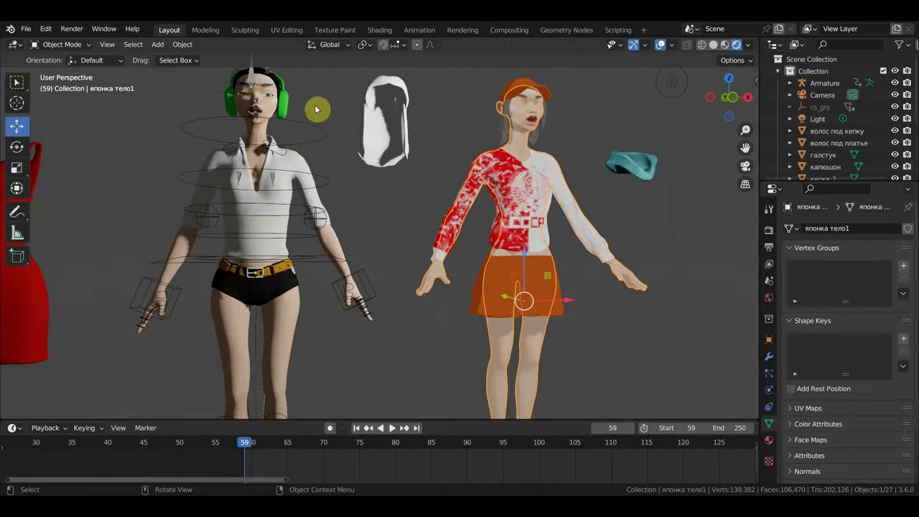
{"action": "left_click", "coordinate": [556, 290]}
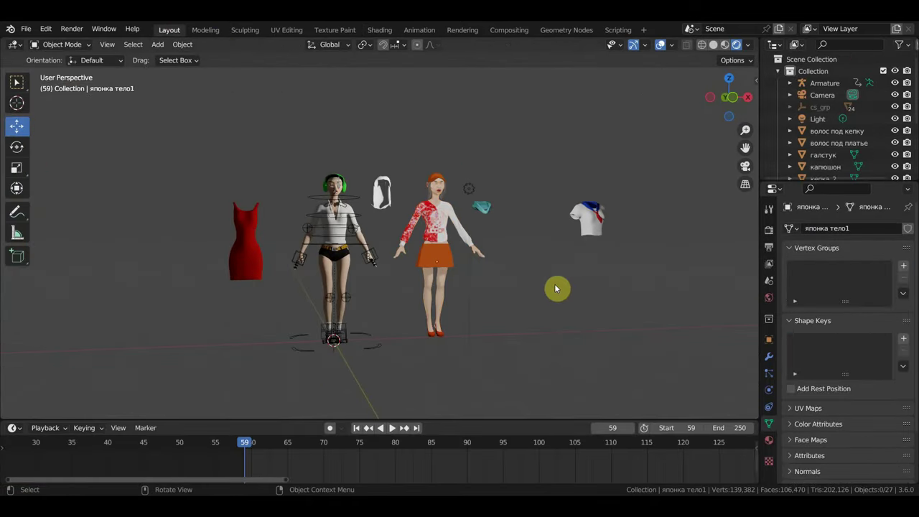
{"action": "key", "text": "KP_1"}
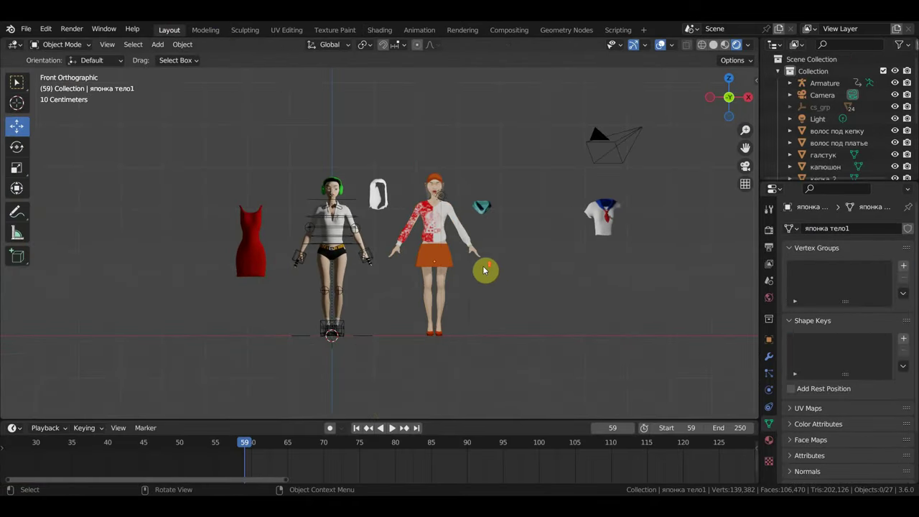
{"action": "scroll", "coordinate": [484, 267], "scroll_direction": "up", "scroll_amount": 4}
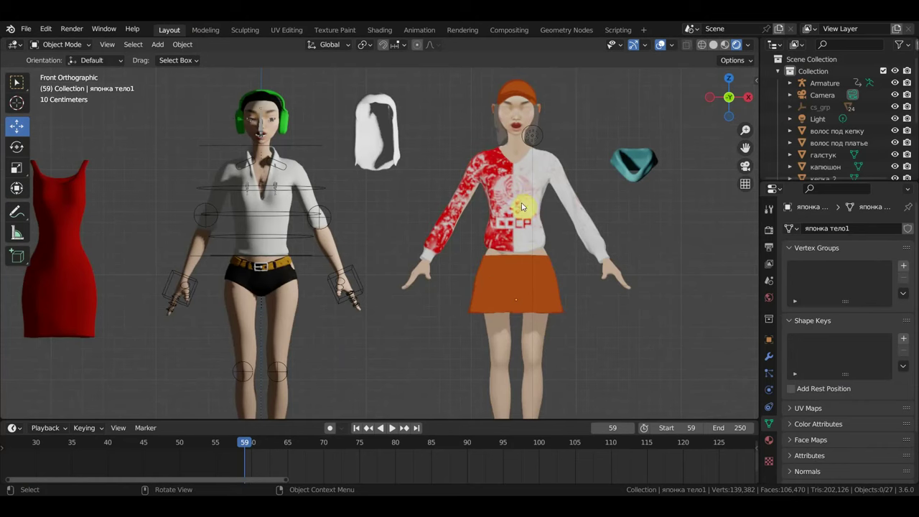
{"action": "mouse_move", "coordinate": [524, 206]}
{"action": "middle_mouse_down"}
{"action": "mouse_move", "coordinate": [606, 209]}
{"action": "mouse_move", "coordinate": [529, 205]}
{"action": "middle_mouse_up"}
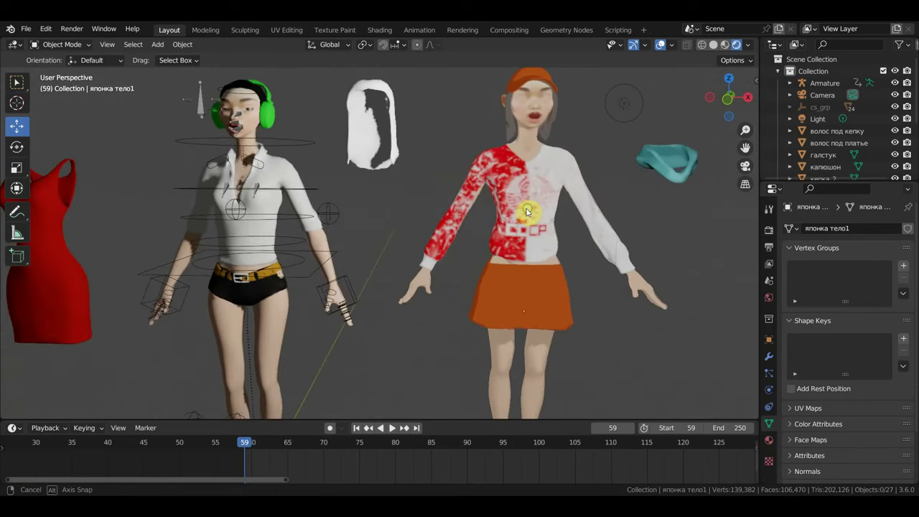
{"action": "scroll", "coordinate": [383, 176], "scroll_direction": "down", "scroll_amount": 2}
{"action": "scroll", "coordinate": [395, 181], "scroll_direction": "down", "scroll_amount": 2}
{"action": "scroll", "coordinate": [609, 178], "scroll_direction": "down", "scroll_amount": 2}
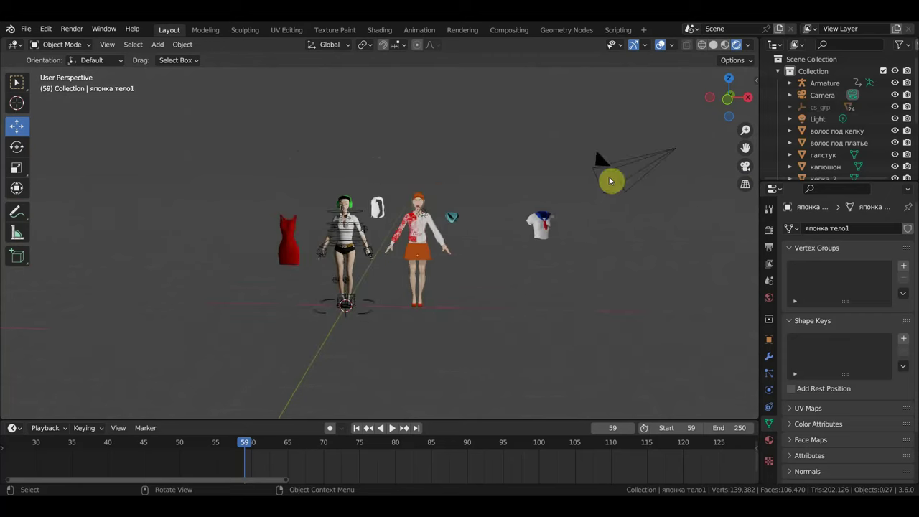
- Select the scene's Light and move it to a new position
{"action": "left_click", "coordinate": [819, 119]}
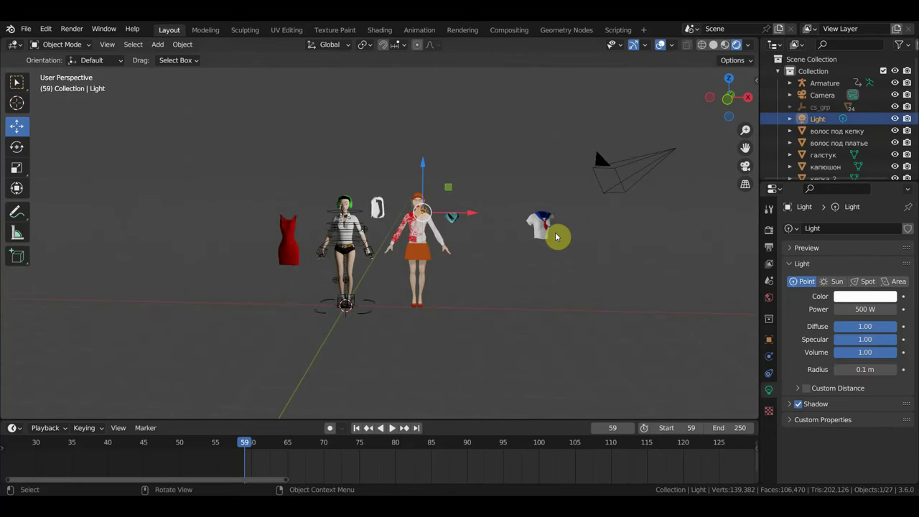
{"action": "key", "text": "g"}
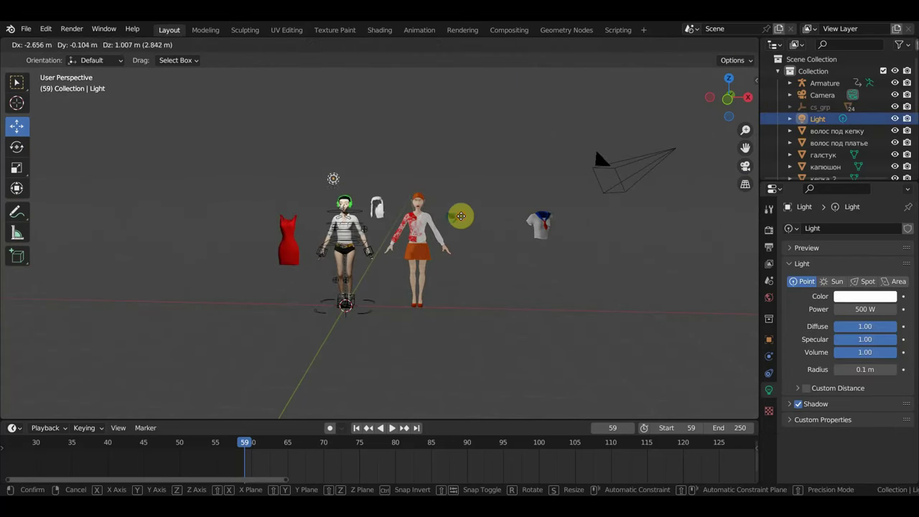
{"action": "left_click", "coordinate": [446, 231]}
{"action": "scroll", "coordinate": [447, 237], "scroll_direction": "up", "scroll_amount": 2}
{"action": "scroll", "coordinate": [446, 259], "scroll_direction": "up", "scroll_amount": 2}
{"action": "middle_click_drag", "start_coordinate": [446, 258], "coordinate": [497, 263]}
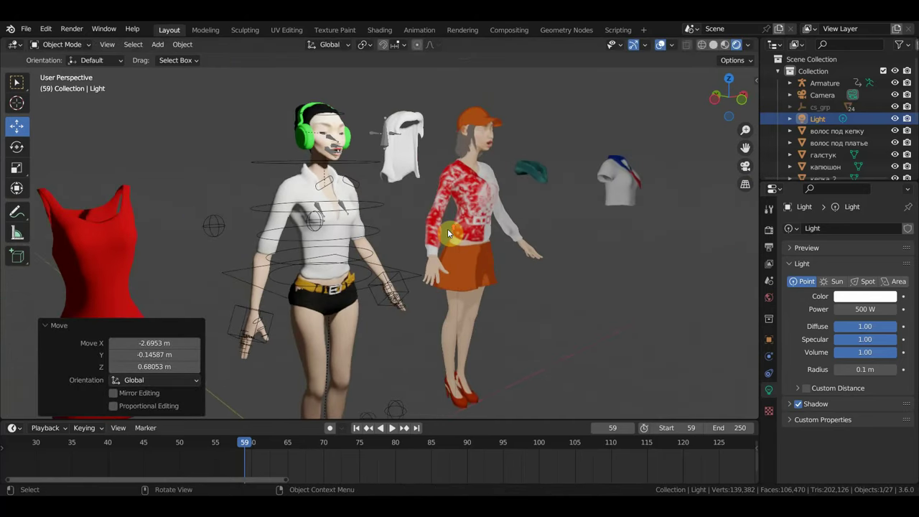
{"action": "mouse_move", "coordinate": [410, 199]}
{"action": "middle_mouse_down"}
{"action": "mouse_move", "coordinate": [283, 196]}
{"action": "mouse_move", "coordinate": [357, 201]}
{"action": "middle_mouse_up"}
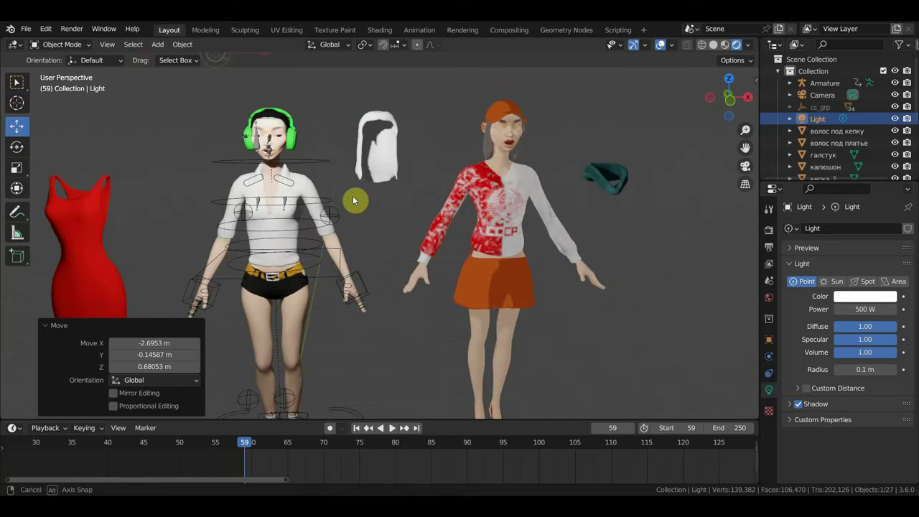
- Move the Light again by X 2.0796, Y -0.19941, Z -0.34128 m beside the red-shirted girl
{"action": "key", "text": "g"}
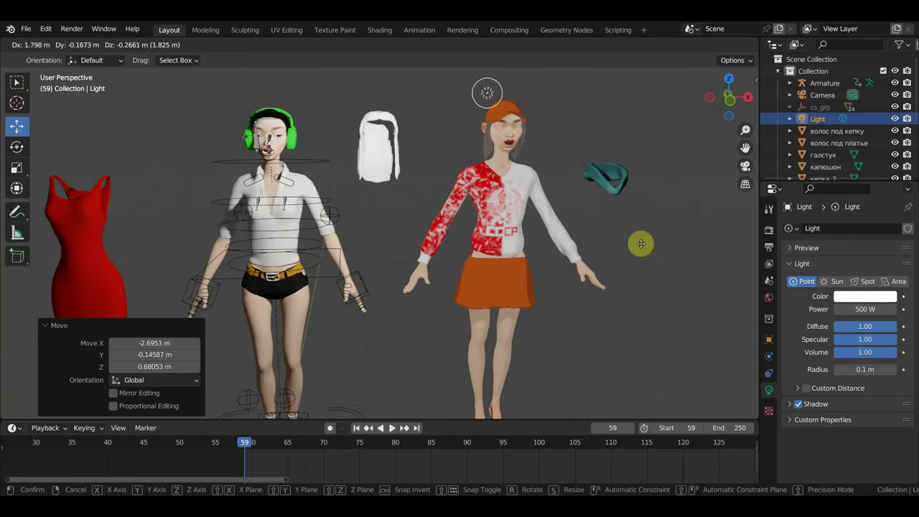
{"action": "left_click", "coordinate": [643, 255]}
{"action": "scroll", "coordinate": [647, 249], "scroll_direction": "up", "scroll_amount": 2}
{"action": "scroll", "coordinate": [632, 262], "scroll_direction": "up", "scroll_amount": 1}
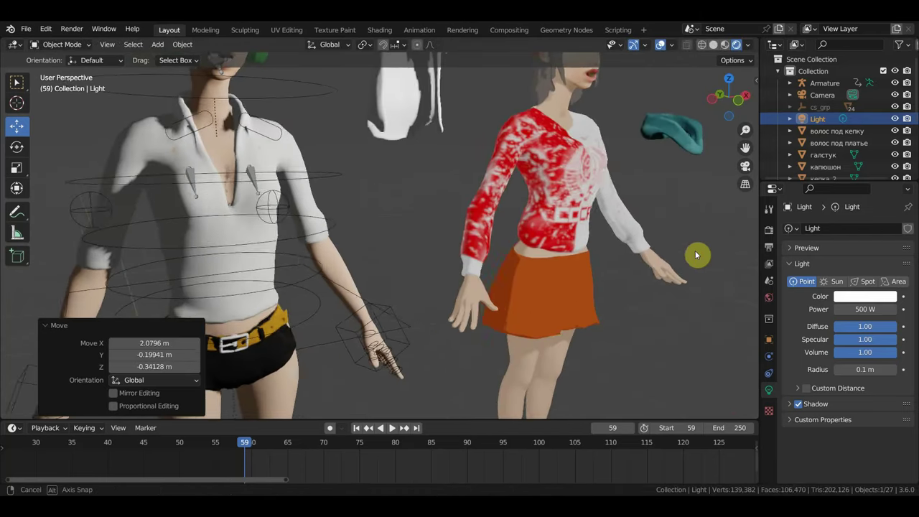
{"action": "scroll", "coordinate": [617, 273], "scroll_direction": "up", "scroll_amount": 1}
{"action": "middle_click_drag", "start_coordinate": [614, 278], "coordinate": [492, 352]}
{"action": "scroll", "coordinate": [503, 331], "scroll_direction": "up", "scroll_amount": 4}
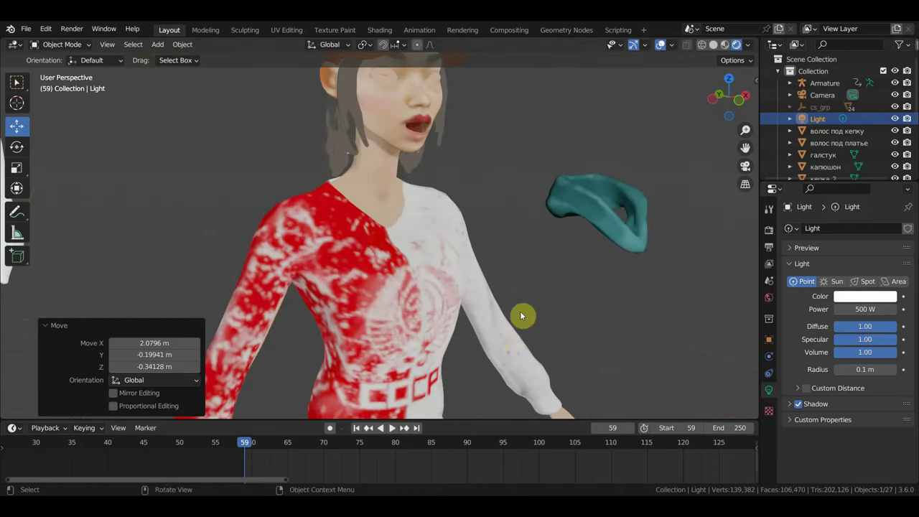
{"action": "mouse_move", "coordinate": [523, 314]}
{"action": "middle_mouse_down"}
{"action": "mouse_move", "coordinate": [512, 345]}
{"action": "mouse_move", "coordinate": [520, 383]}
{"action": "middle_mouse_up"}
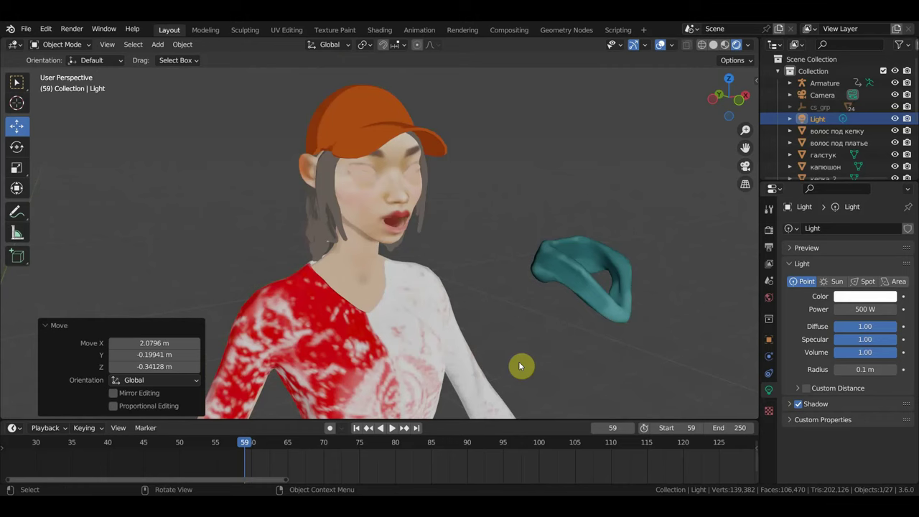
{"action": "middle_click_drag", "start_coordinate": [602, 336], "coordinate": [610, 329]}
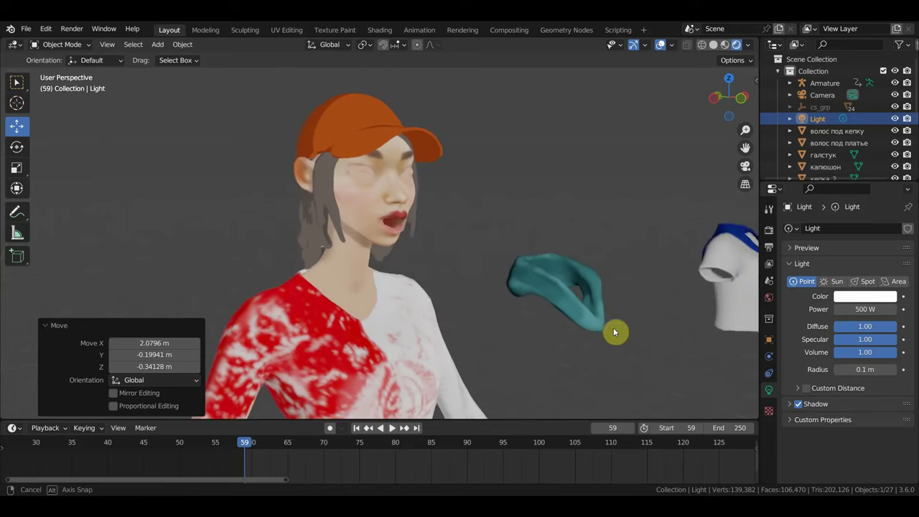